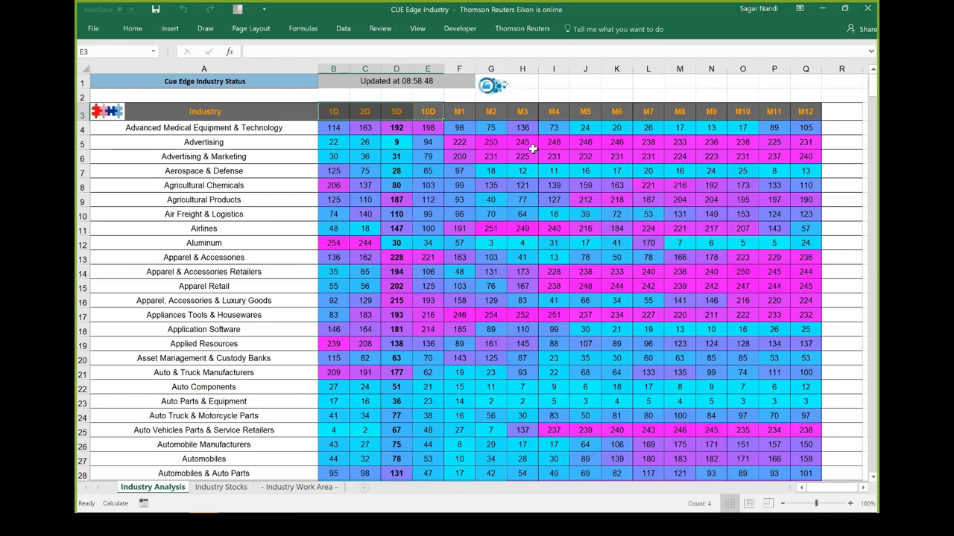
- Run the blue logo macro beside the update time on the Industry Analysis sheet and open the Industry Work Area sheet
{"action": "left_click", "coordinate": [584, 130]}
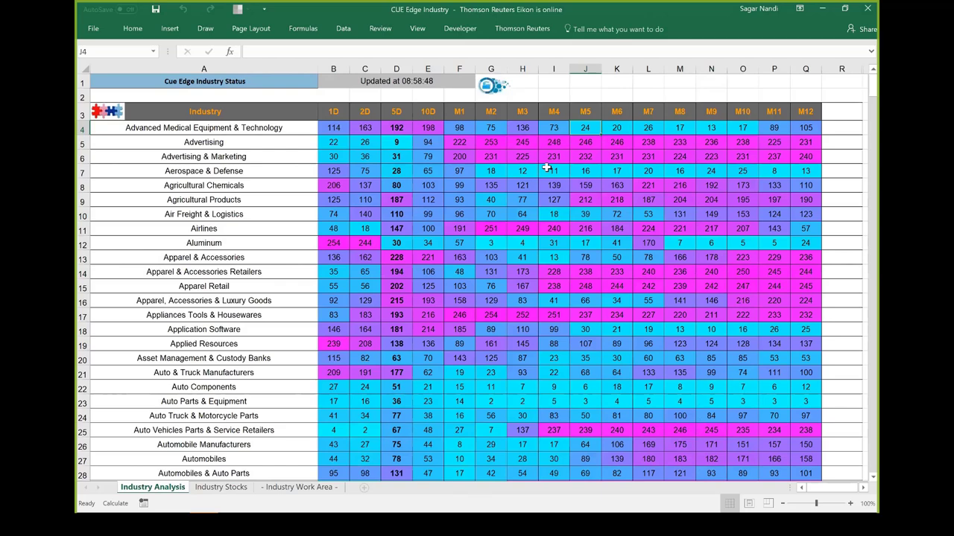
{"action": "left_click", "coordinate": [488, 88]}
{"action": "left_click", "coordinate": [299, 487]}
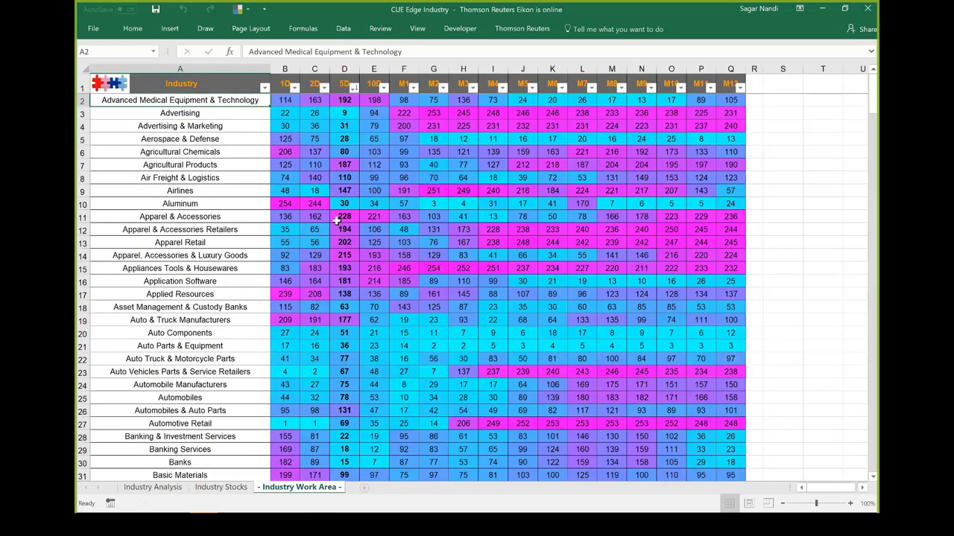
- Filter the Industry column to the industries containing "fores"
{"action": "left_click", "coordinate": [263, 87]}
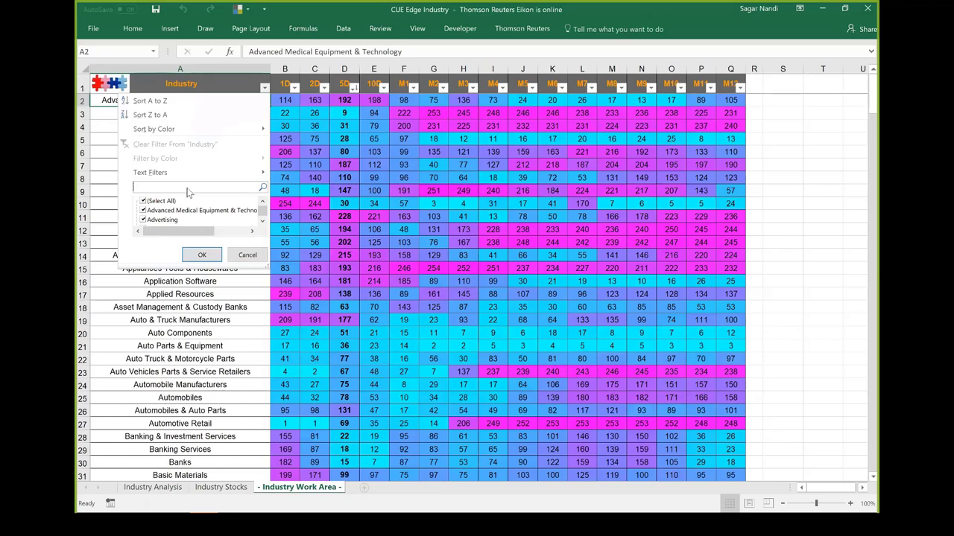
{"action": "type", "text": "f"}
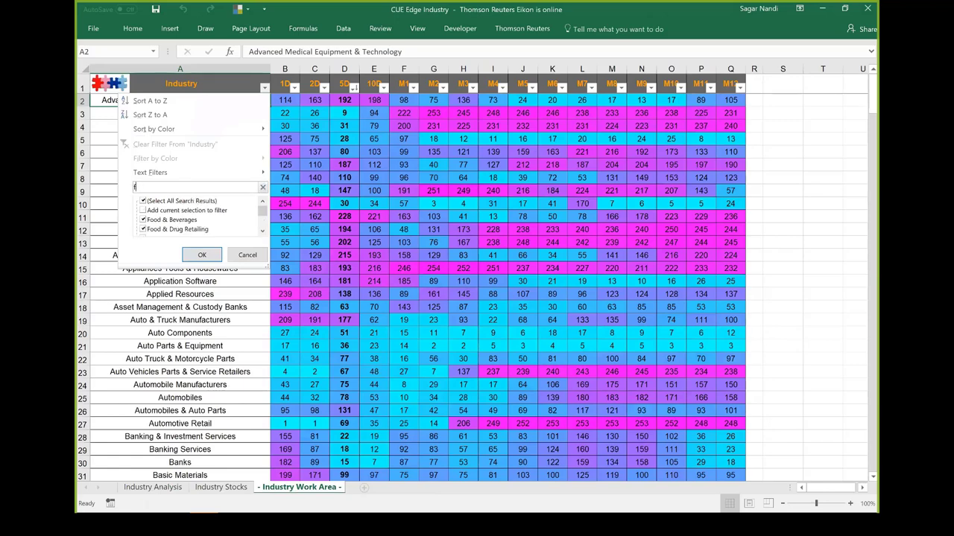
{"action": "type", "text": "ores"}
{"action": "key", "text": "Return"}
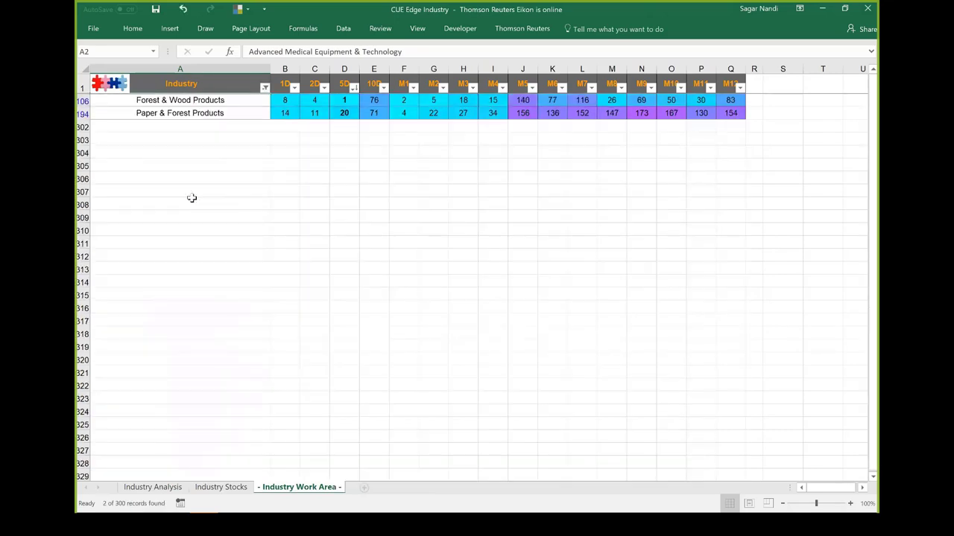
- Check the 1D and 5D ranks of Forest & Wood Products and list that industry's stocks on the Industry Stocks sheet
{"action": "left_click", "coordinate": [284, 100]}
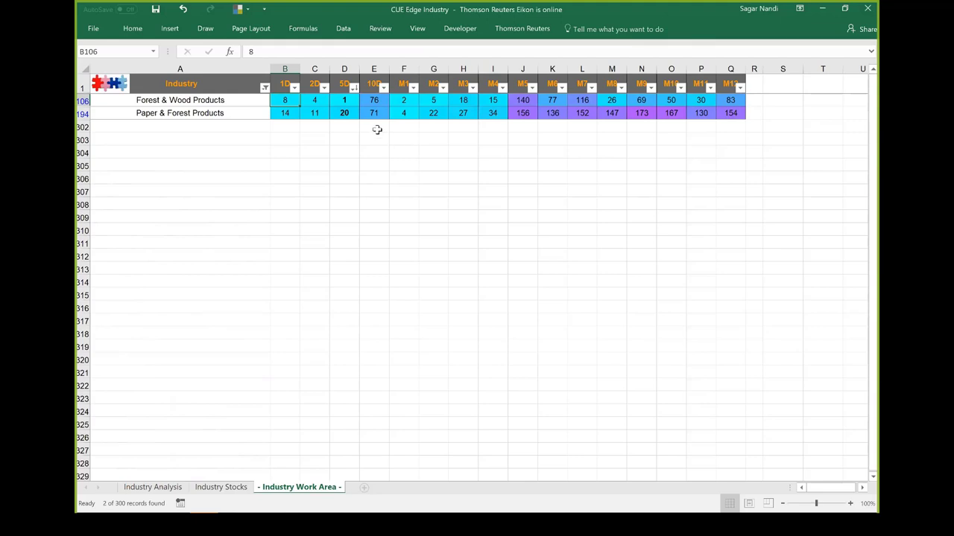
{"action": "left_click", "coordinate": [347, 100]}
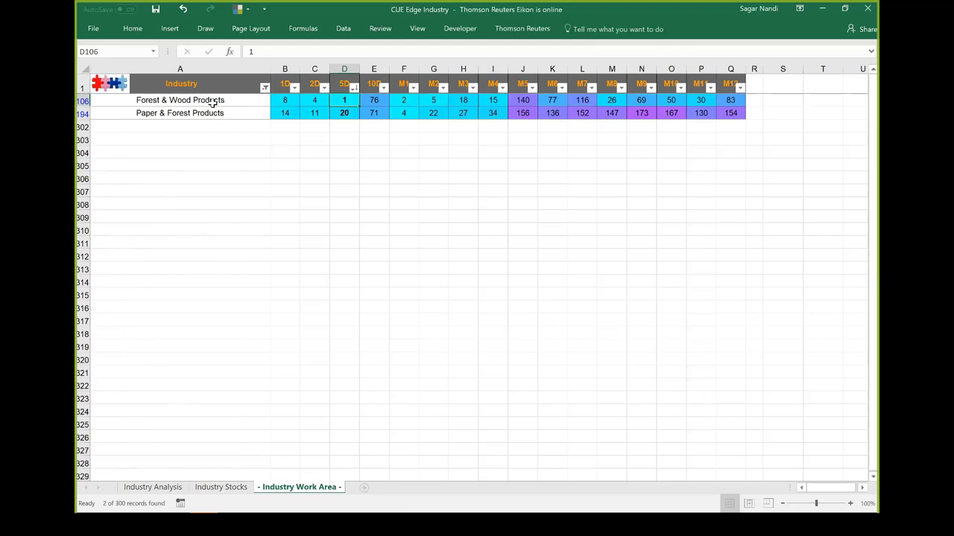
{"action": "left_click", "coordinate": [189, 101]}
{"action": "left_click", "coordinate": [110, 86]}
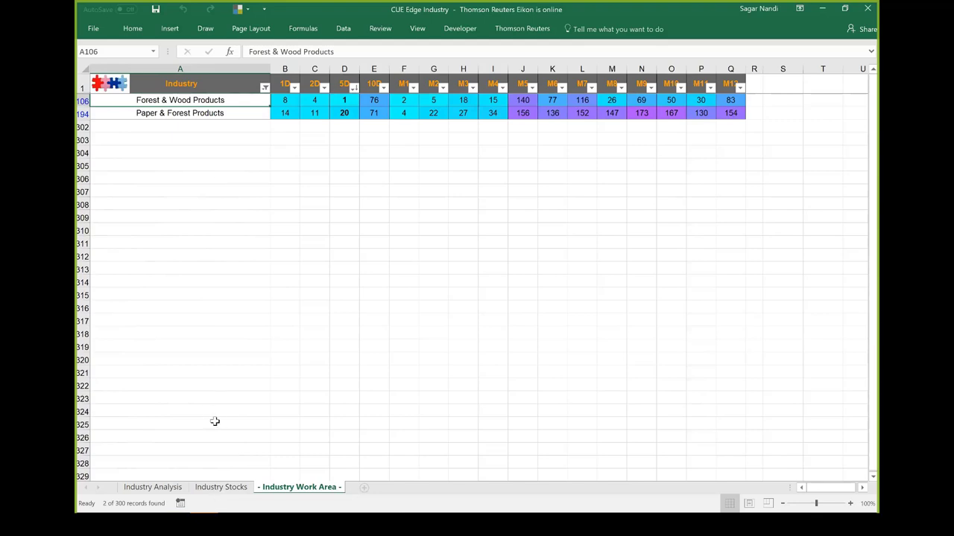
{"action": "left_click", "coordinate": [221, 488]}
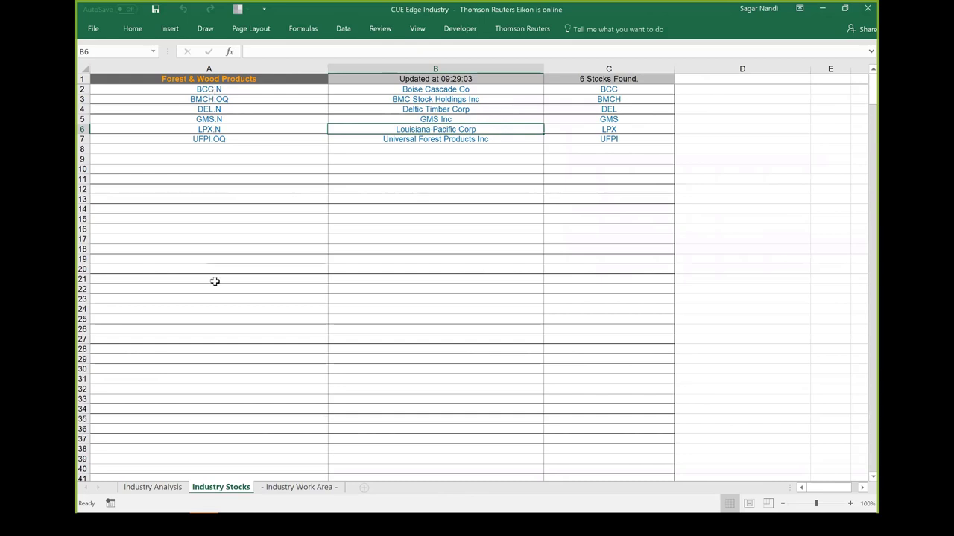
- Return to the Industry Work Area sheet and examine the Forest & Wood Products ranks from 5D through M4
{"action": "left_click", "coordinate": [273, 490]}
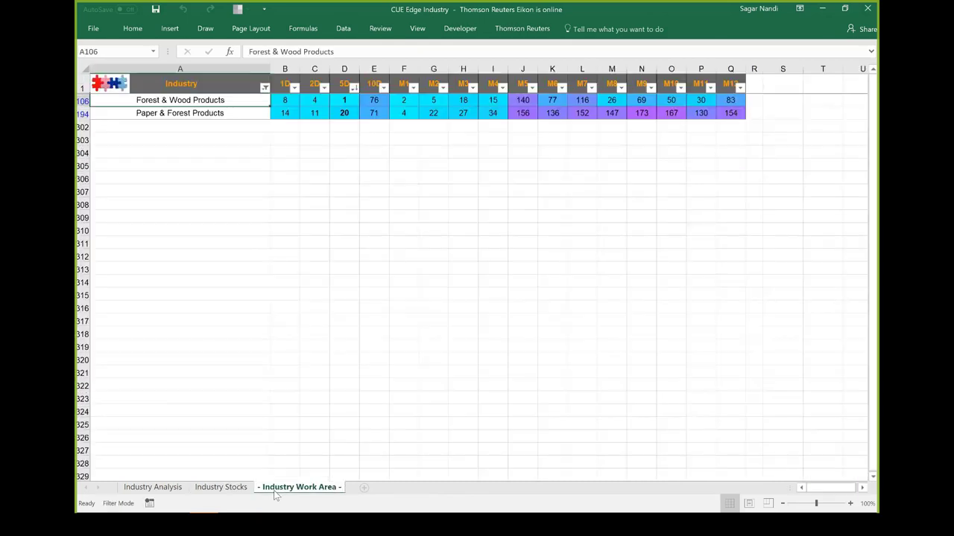
{"action": "left_click", "coordinate": [342, 101]}
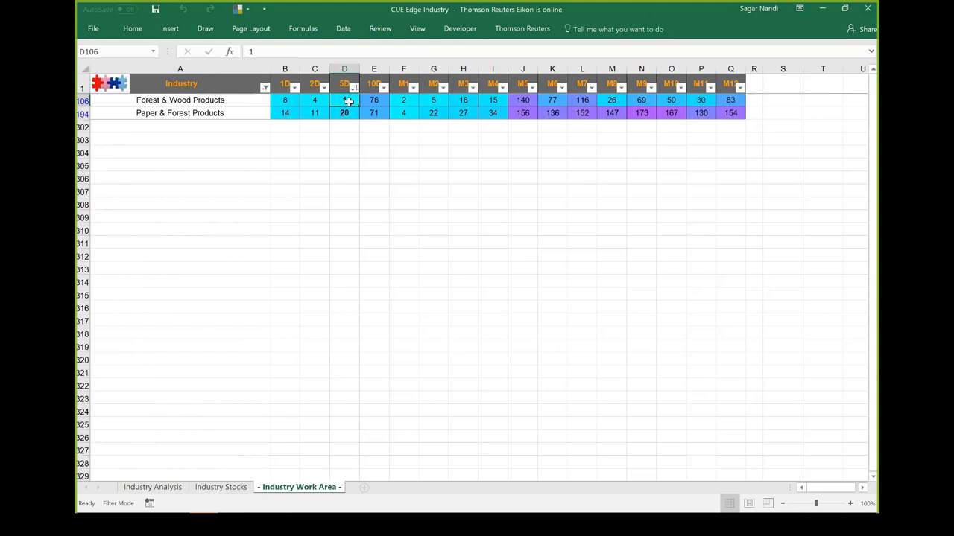
{"action": "left_click_drag", "start_coordinate": [344, 101], "coordinate": [492, 100]}
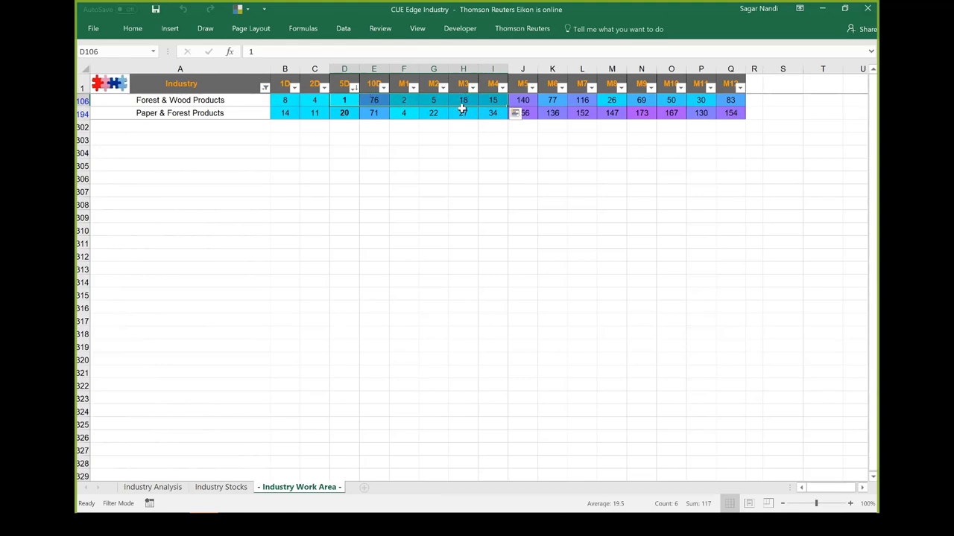
{"action": "left_click", "coordinate": [402, 147]}
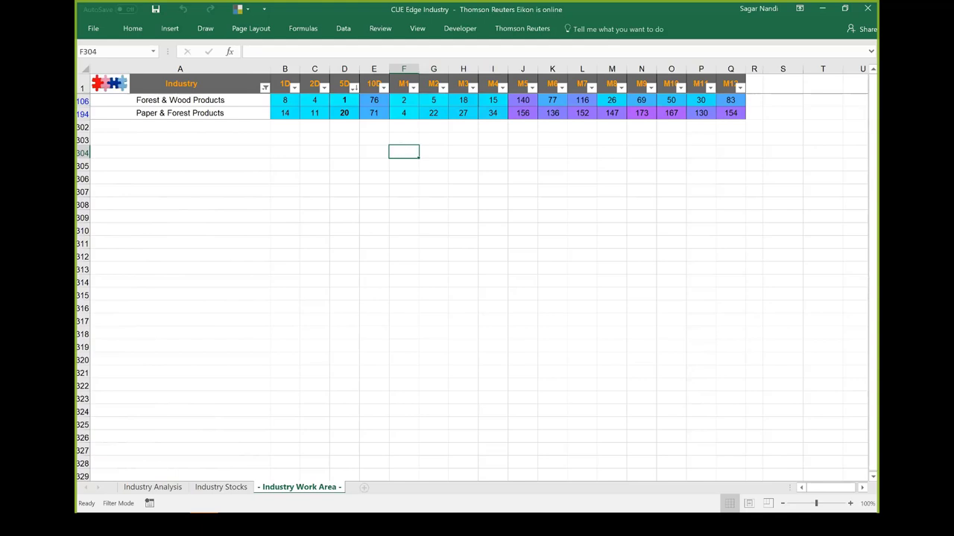
- Switch to TradeStation and mark the weekly and daily BCC chart titles and the daily chart's July and August price swings with arrows
{"action": "key", "text": "alt+Tab"}
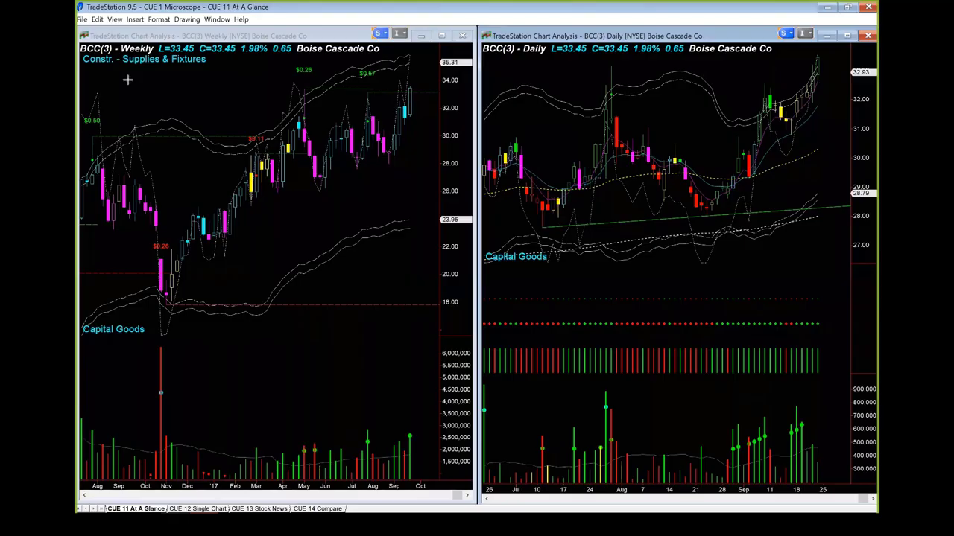
{"action": "left_click_drag", "start_coordinate": [110, 85], "coordinate": [134, 56]}
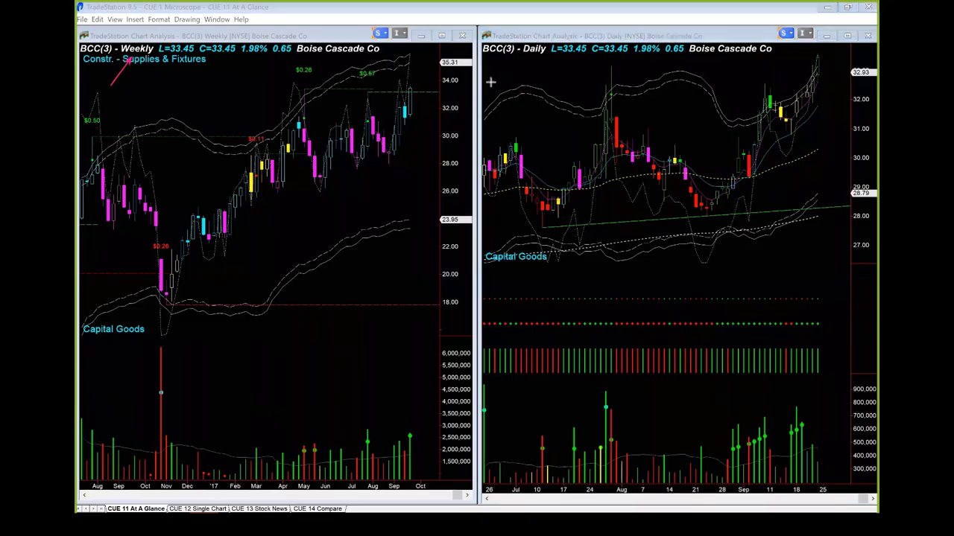
{"action": "left_click_drag", "start_coordinate": [513, 76], "coordinate": [532, 59]}
{"action": "left_click_drag", "start_coordinate": [545, 189], "coordinate": [596, 94]}
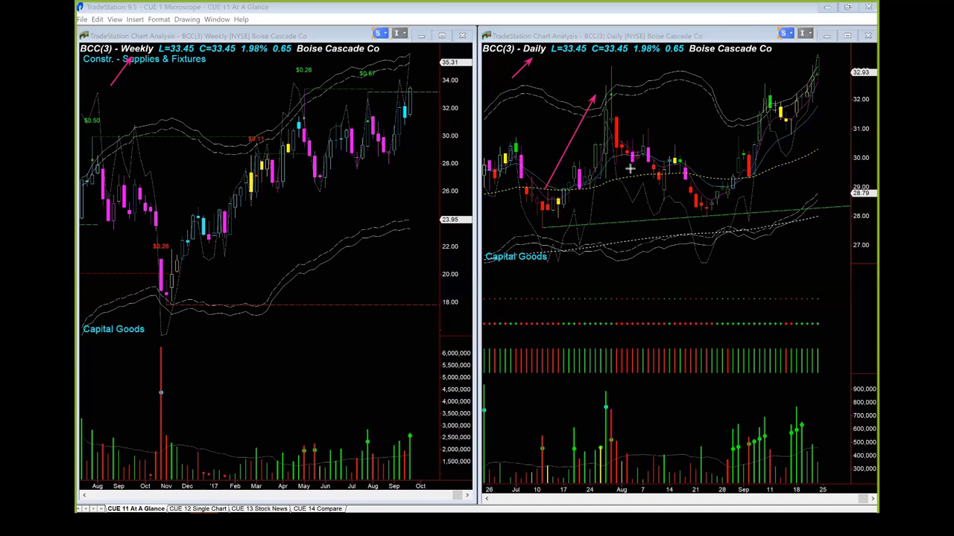
{"action": "left_click_drag", "start_coordinate": [624, 166], "coordinate": [662, 199]}
{"action": "mouse_move", "coordinate": [673, 187]}
{"action": "left_mouse_down"}
{"action": "mouse_move", "coordinate": [683, 164]}
{"action": "mouse_move", "coordinate": [703, 227]}
{"action": "left_mouse_up"}
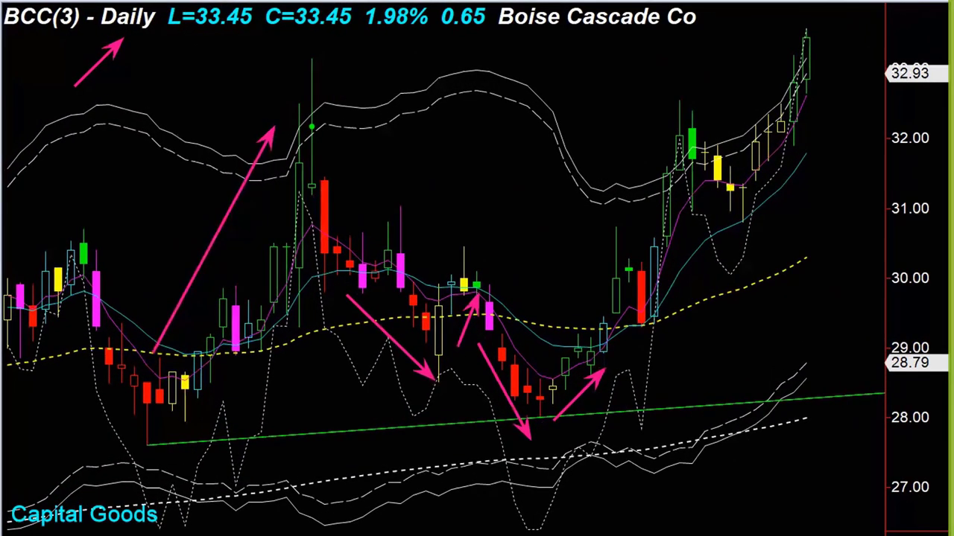
- Mark the late-August setup on the daily BCC chart with arrows at the candle's low and high, near 28.3 and at the upper band
{"action": "left_click_drag", "start_coordinate": [772, 535], "coordinate": [612, 365]}
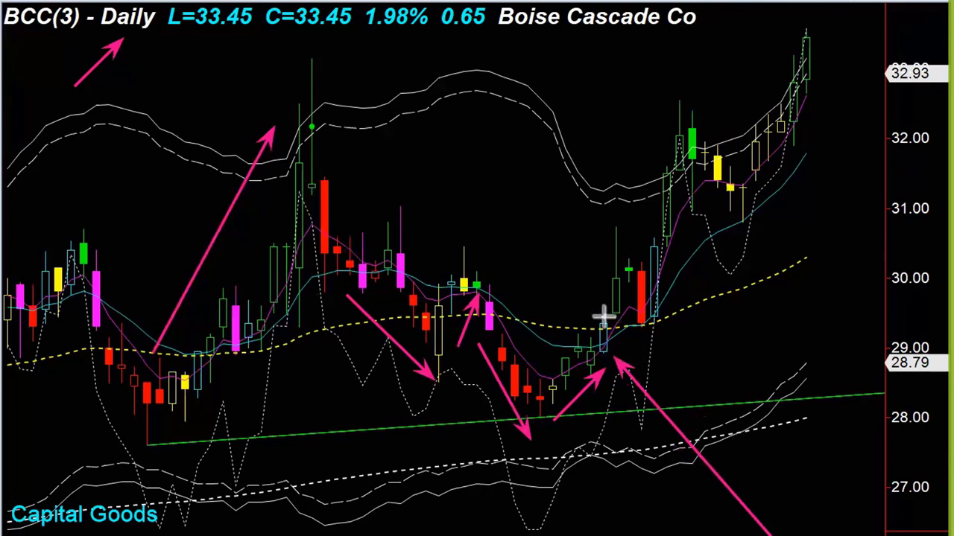
{"action": "left_click_drag", "start_coordinate": [571, 283], "coordinate": [598, 313]}
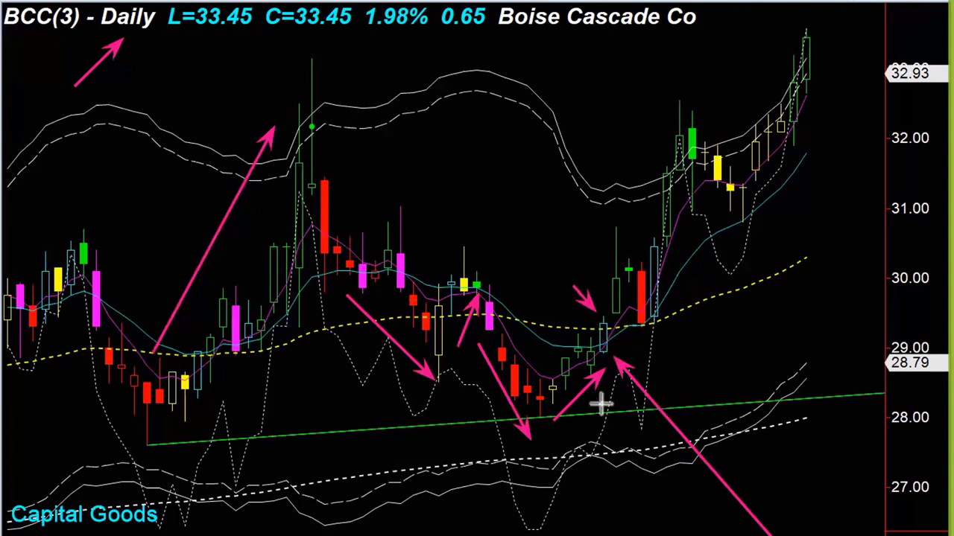
{"action": "left_click_drag", "start_coordinate": [580, 397], "coordinate": [710, 400]}
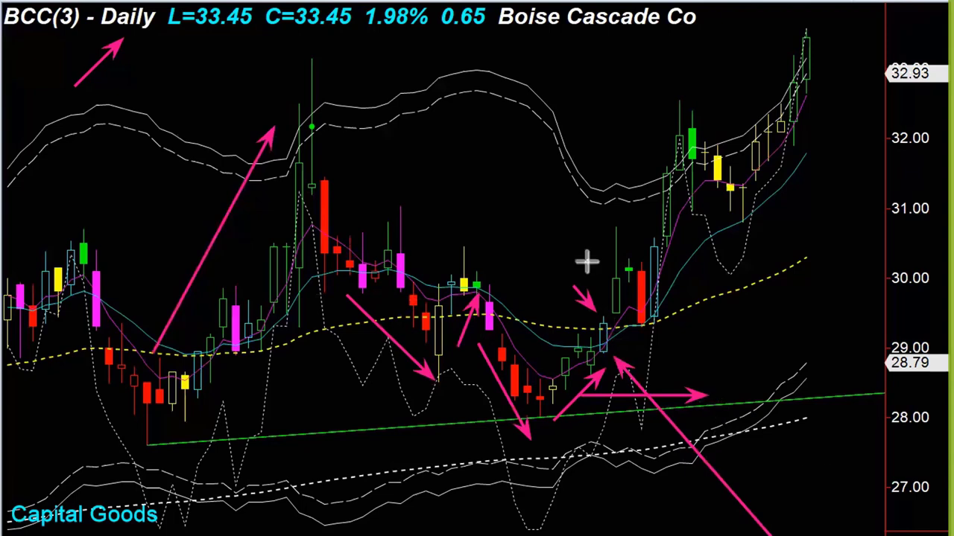
{"action": "left_click_drag", "start_coordinate": [584, 200], "coordinate": [640, 201]}
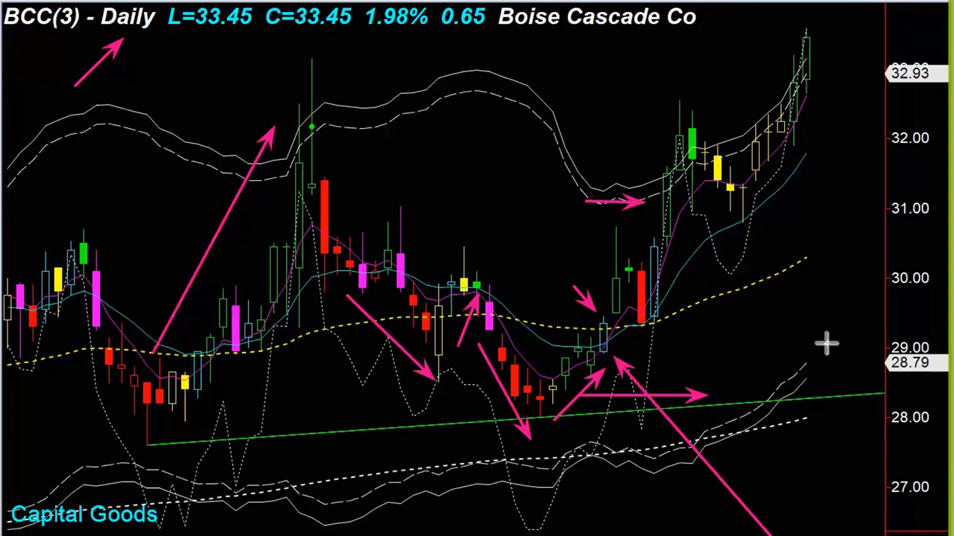
- Mark the early-September setup and latest rise on the daily BCC chart with arrows, and the May high on the weekly chart with a horizontal arrow
{"action": "left_click_drag", "start_coordinate": [825, 341], "coordinate": [670, 305]}
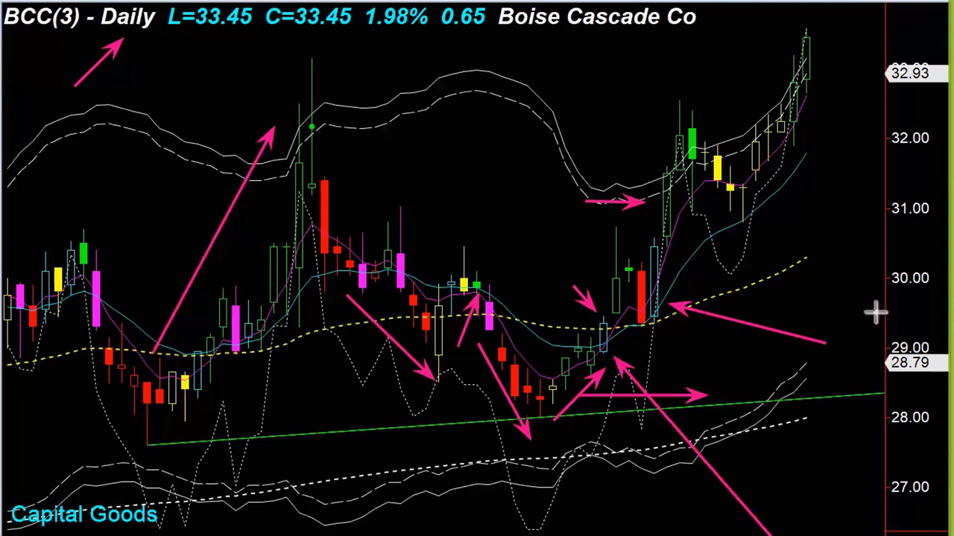
{"action": "left_click_drag", "start_coordinate": [879, 314], "coordinate": [667, 288]}
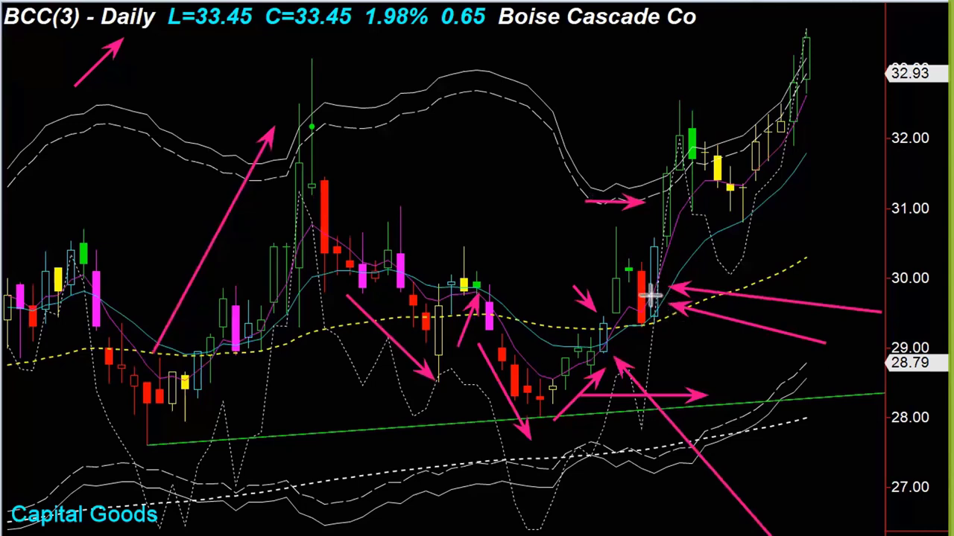
{"action": "left_click_drag", "start_coordinate": [687, 292], "coordinate": [899, 293]}
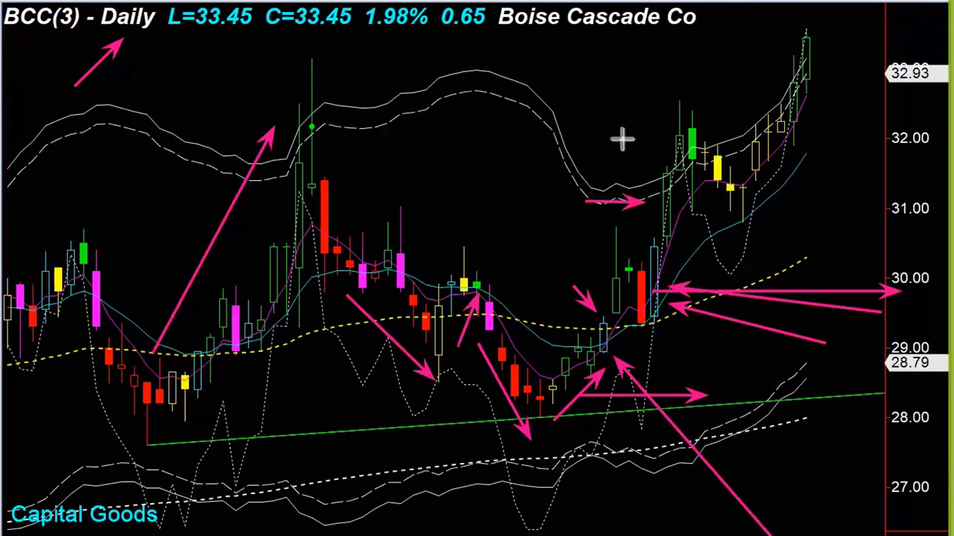
{"action": "left_click_drag", "start_coordinate": [621, 132], "coordinate": [655, 171]}
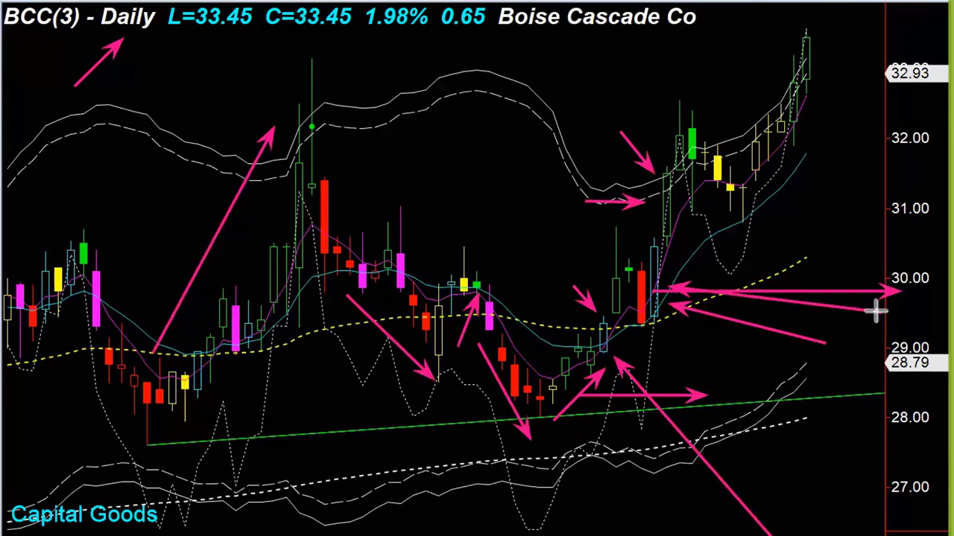
{"action": "left_click", "coordinate": [787, 204]}
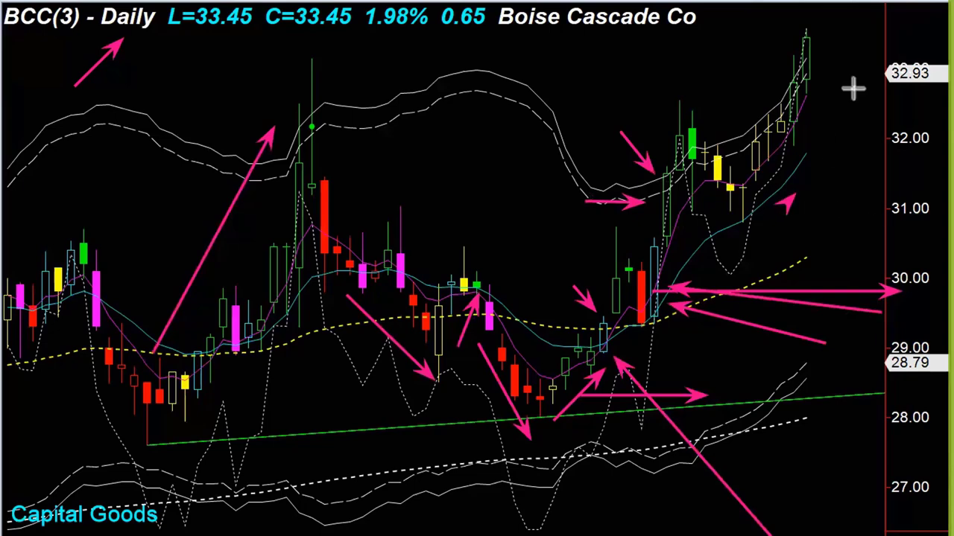
{"action": "left_click_drag", "start_coordinate": [853, 89], "coordinate": [862, 34]}
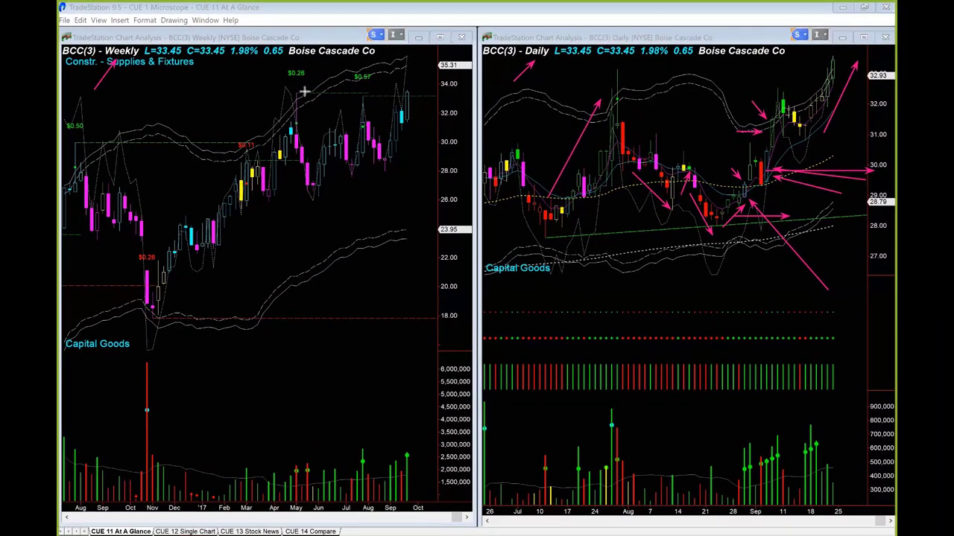
{"action": "left_click_drag", "start_coordinate": [304, 91], "coordinate": [439, 91]}
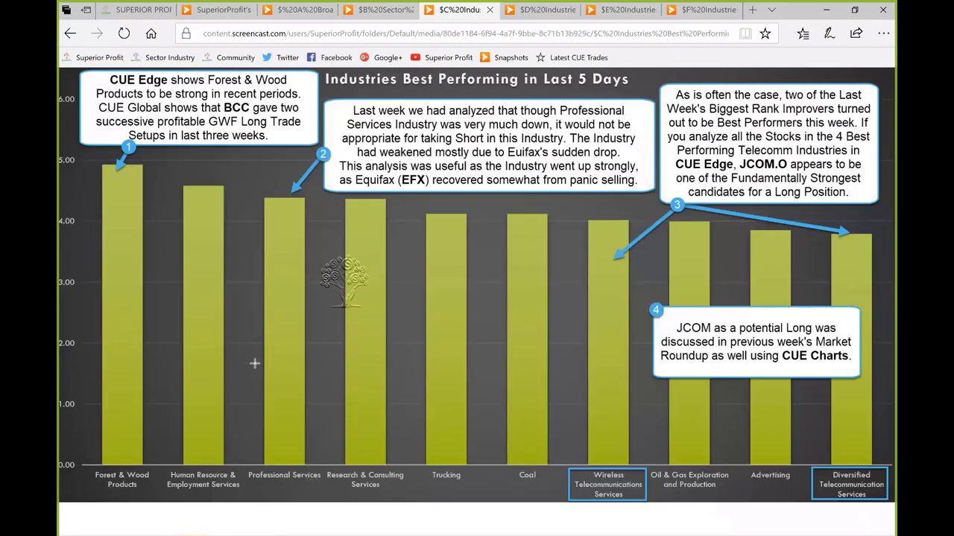
- On the browser's Industries Best Performing in Last 5 Days chart, point an arrow at Professional Services and underline the opening lines of note 2
{"action": "left_click_drag", "start_coordinate": [255, 364], "coordinate": [283, 460]}
{"action": "left_click_drag", "start_coordinate": [376, 117], "coordinate": [617, 119]}
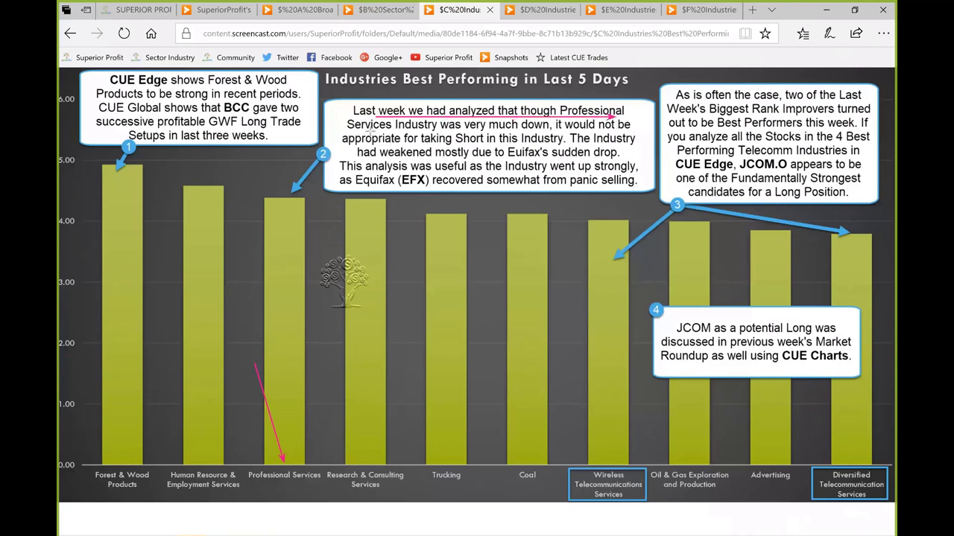
{"action": "left_click_drag", "start_coordinate": [370, 128], "coordinate": [619, 130]}
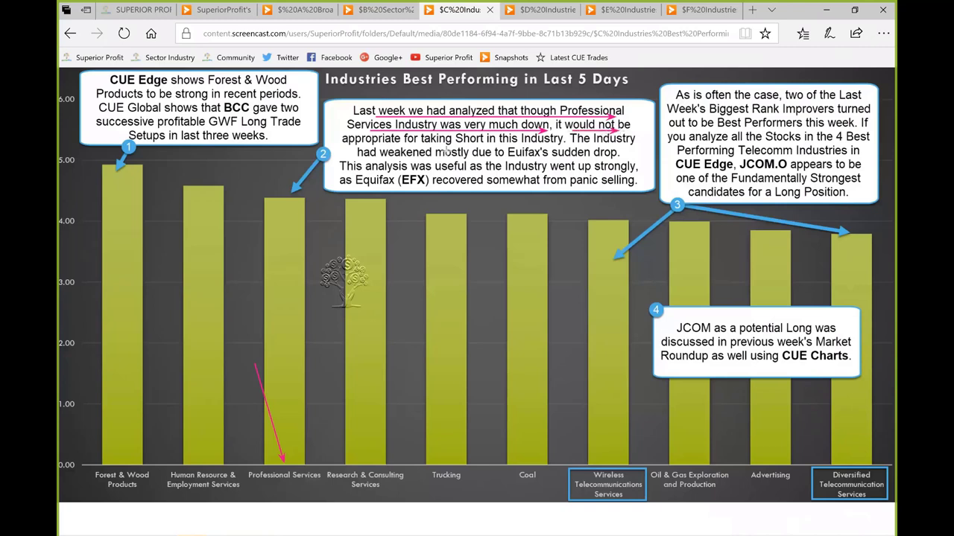
{"action": "left_click_drag", "start_coordinate": [378, 152], "coordinate": [548, 151]}
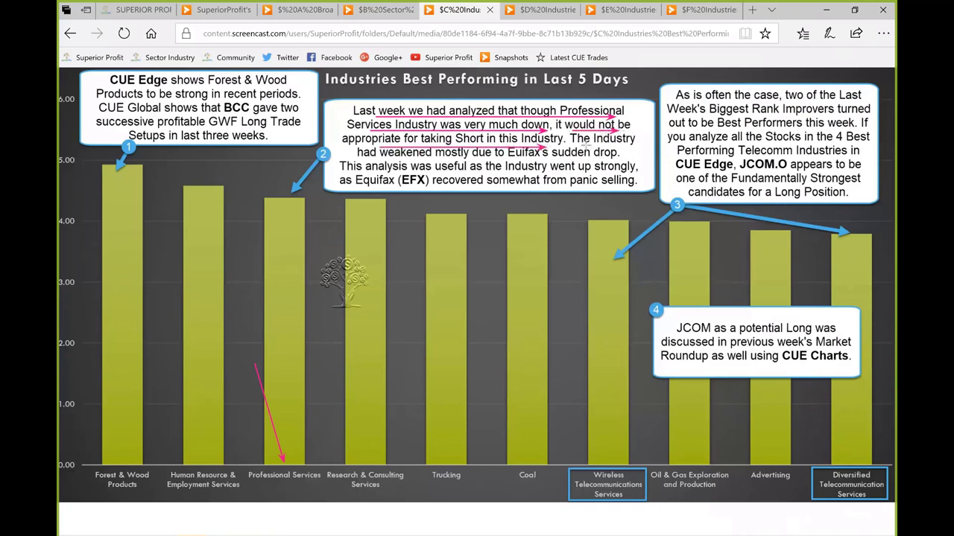
{"action": "left_click_drag", "start_coordinate": [634, 140], "coordinate": [635, 143]}
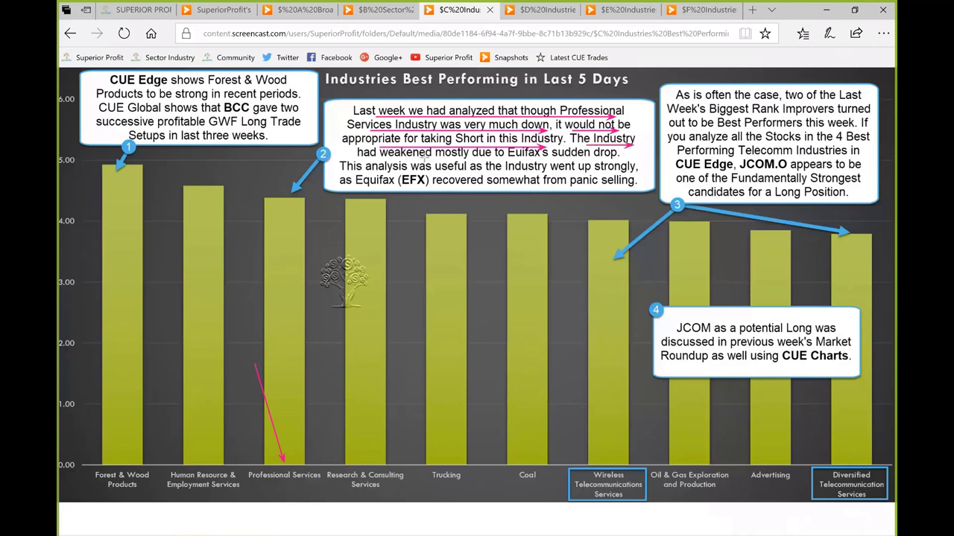
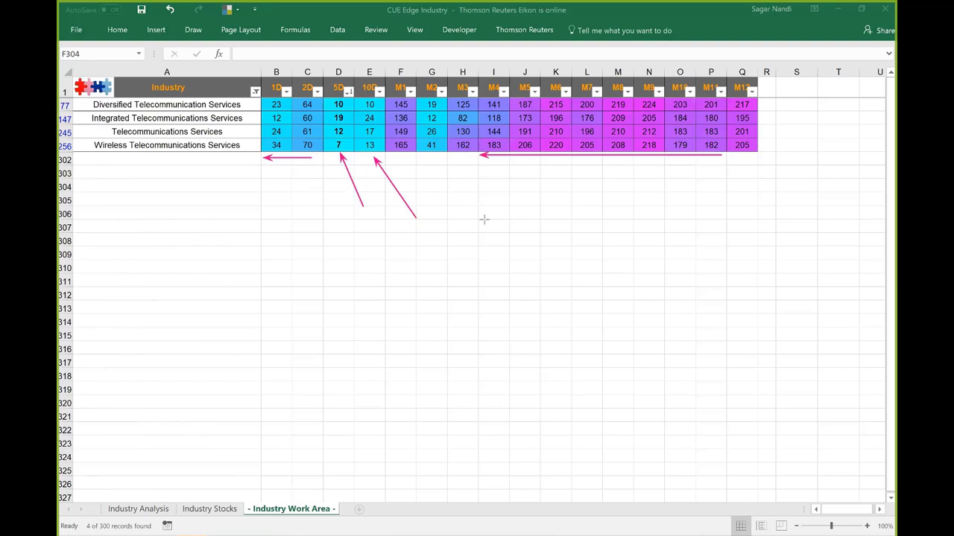
- Point arrows at the M2 and M1 rank columns of the four telecommunication industries in the Industry Work Area sheet
{"action": "left_click_drag", "start_coordinate": [482, 219], "coordinate": [438, 152]}
{"action": "left_click_drag", "start_coordinate": [429, 220], "coordinate": [406, 160]}
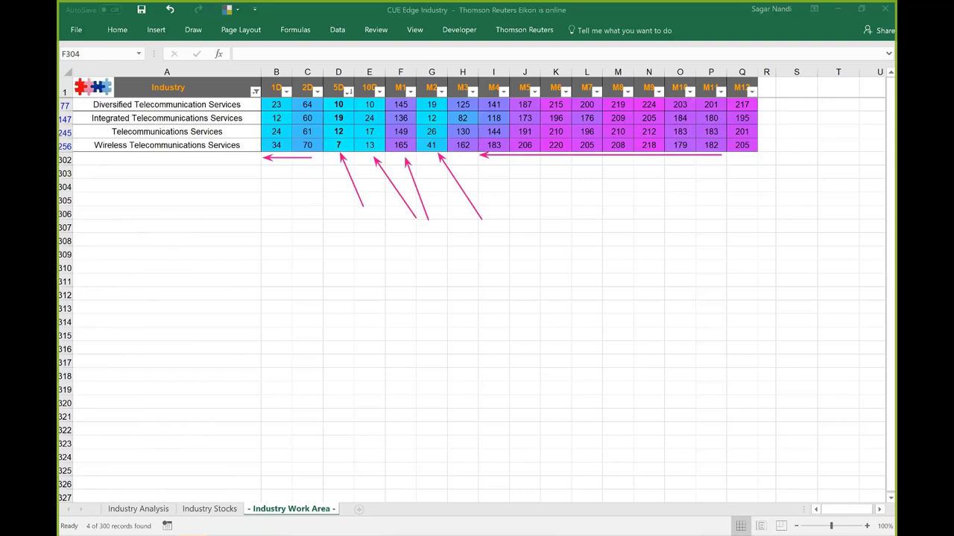
- Open the Diversified Telecommunication Services stock list, and highlight CAMP.OQ through WIFI.OQ in the Manual List of the CUE Vital workbook
{"action": "left_click", "coordinate": [167, 104]}
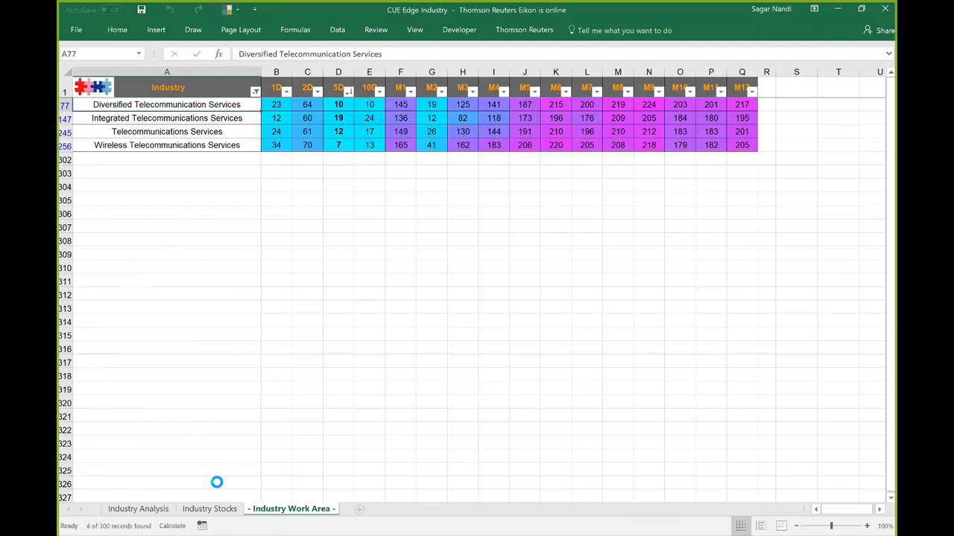
{"action": "left_click", "coordinate": [205, 509]}
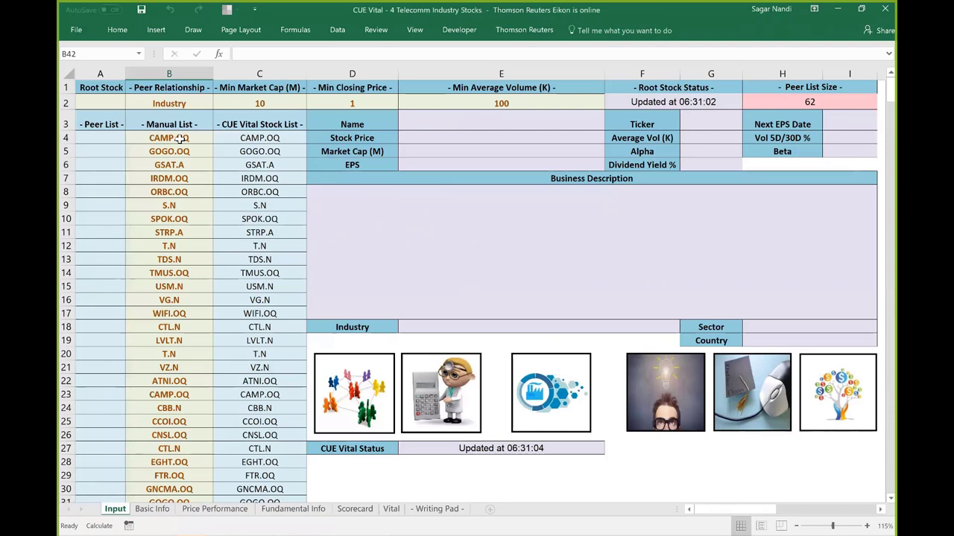
{"action": "left_click_drag", "start_coordinate": [179, 138], "coordinate": [161, 313]}
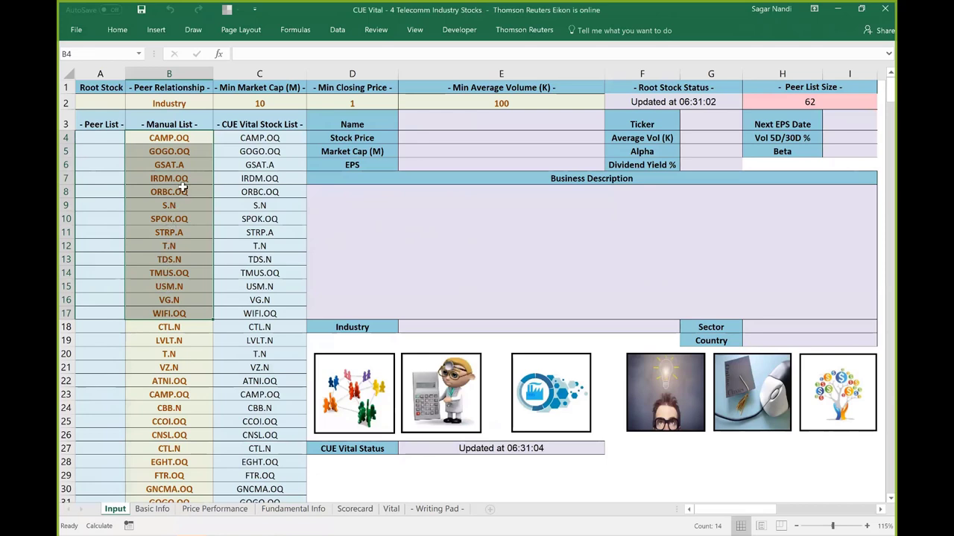
{"action": "left_click", "coordinate": [171, 138]}
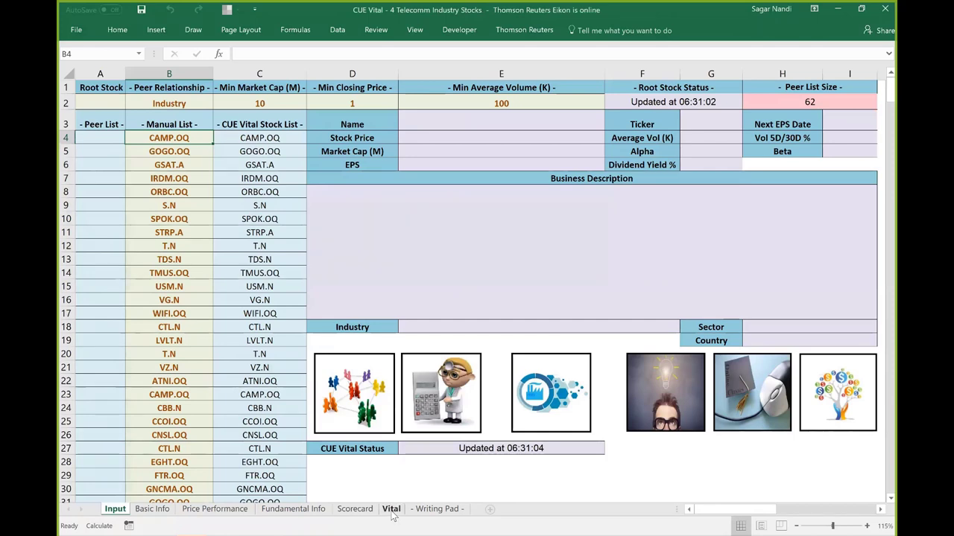
- On the Vital sheet, filter the Relative Value Score column by the blue cell color
{"action": "left_click", "coordinate": [392, 512]}
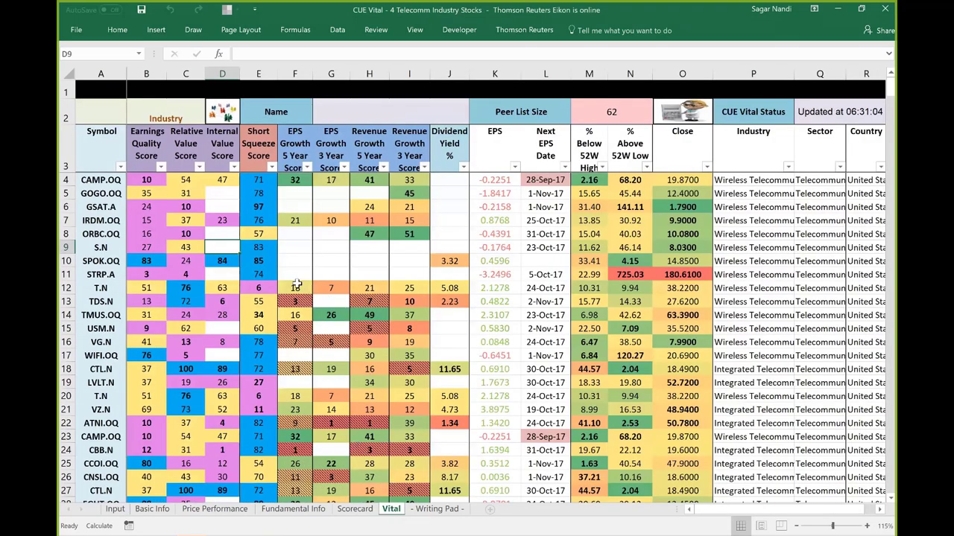
{"action": "left_click", "coordinate": [611, 113]}
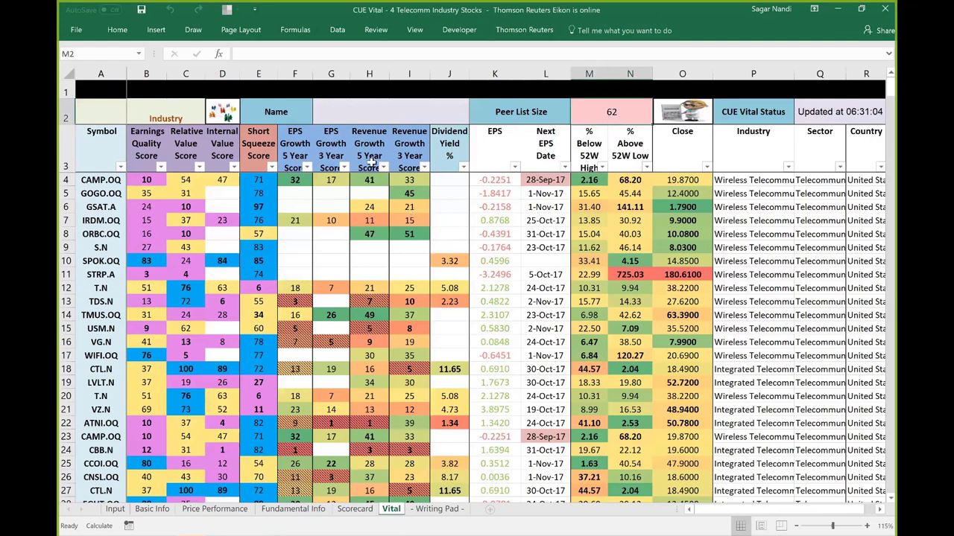
{"action": "left_click", "coordinate": [199, 167]}
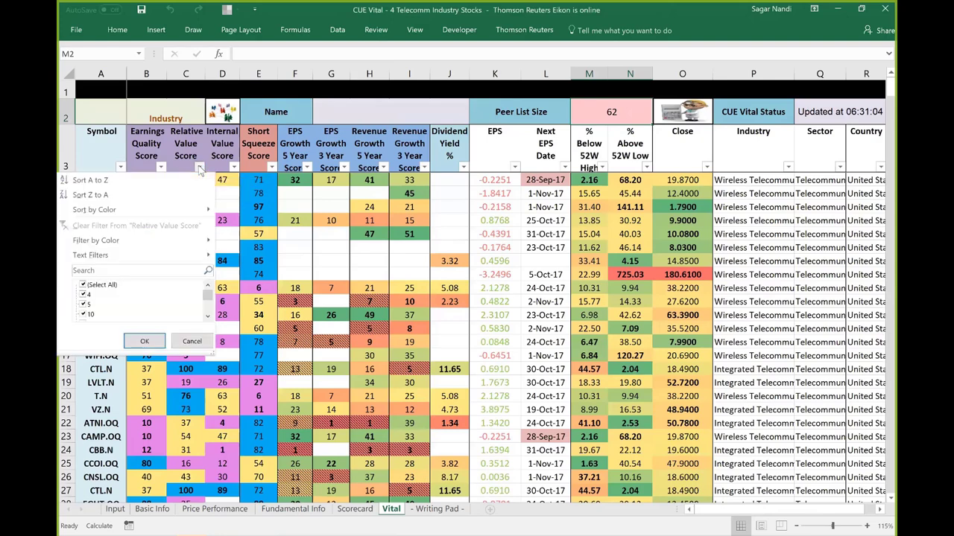
{"action": "mouse_move", "coordinate": [171, 241]}
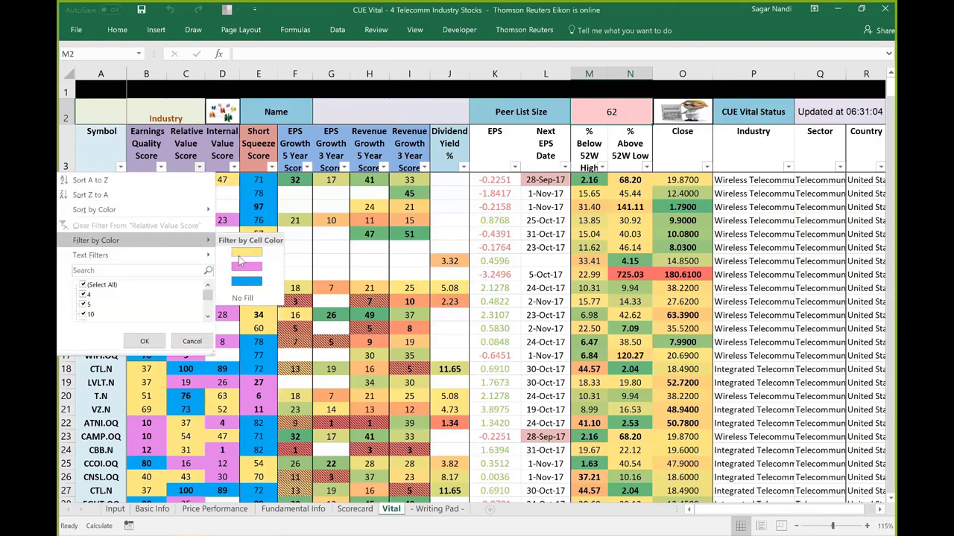
{"action": "left_click", "coordinate": [240, 284]}
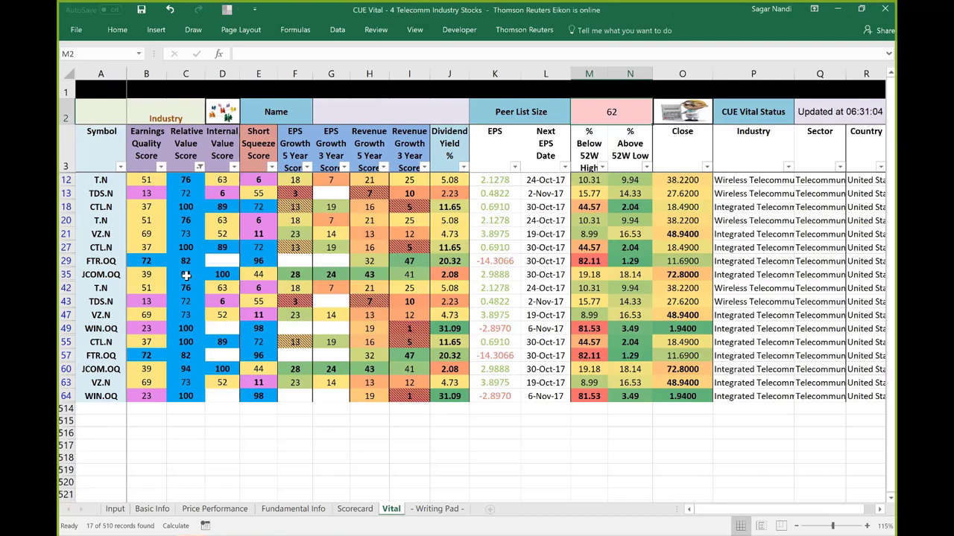
- Examine the Relative Value Score and Internal Value Score of JCOM.OQ in row 35
{"action": "left_click", "coordinate": [184, 144]}
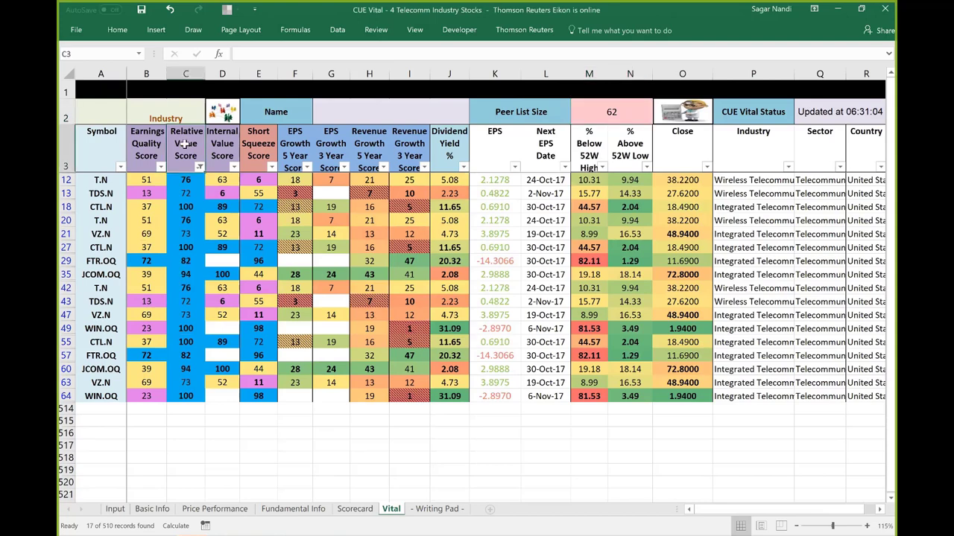
{"action": "left_click_drag", "start_coordinate": [185, 144], "coordinate": [216, 146]}
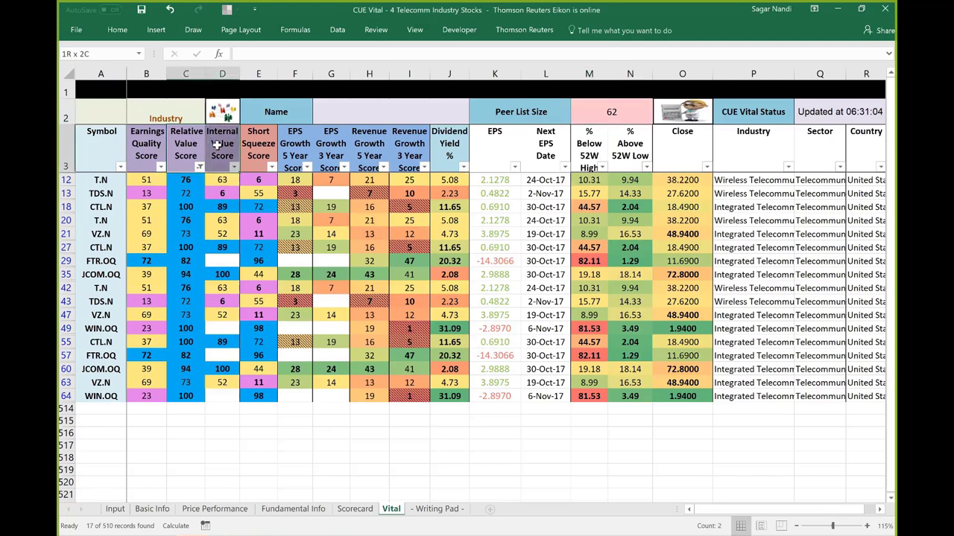
{"action": "left_click", "coordinate": [185, 274]}
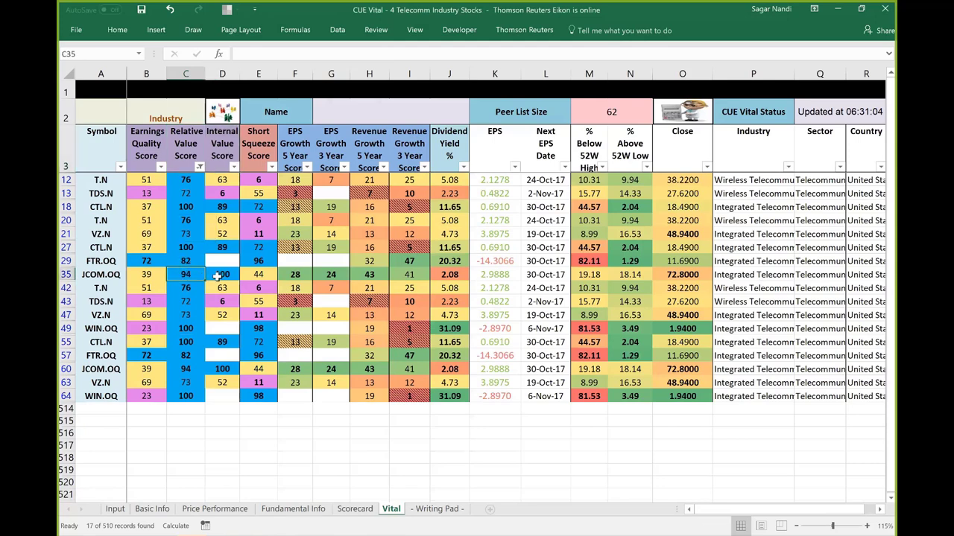
{"action": "left_click", "coordinate": [221, 274]}
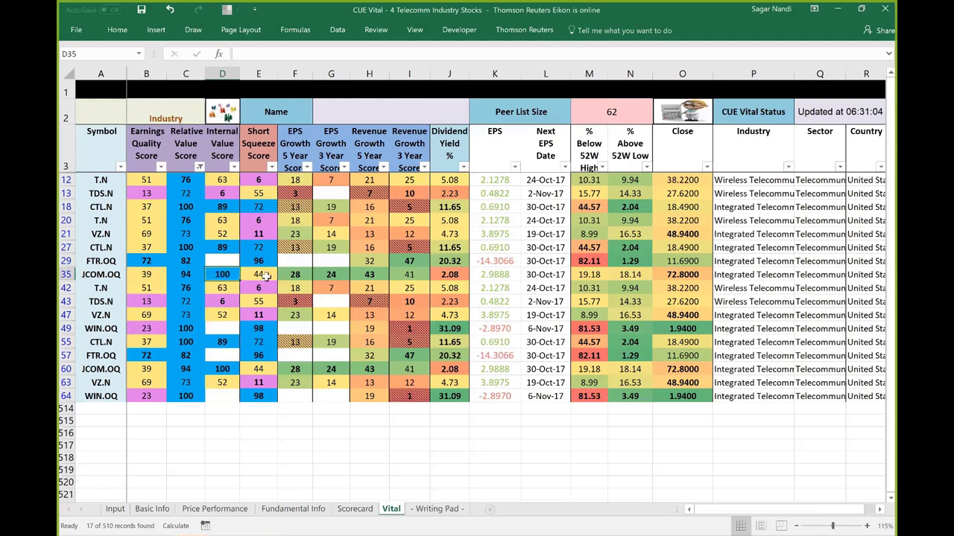
- Review the 5-year and 3-year EPS and revenue growth scores of JCOM.OQ under their column headings
{"action": "left_click_drag", "start_coordinate": [291, 275], "coordinate": [403, 277]}
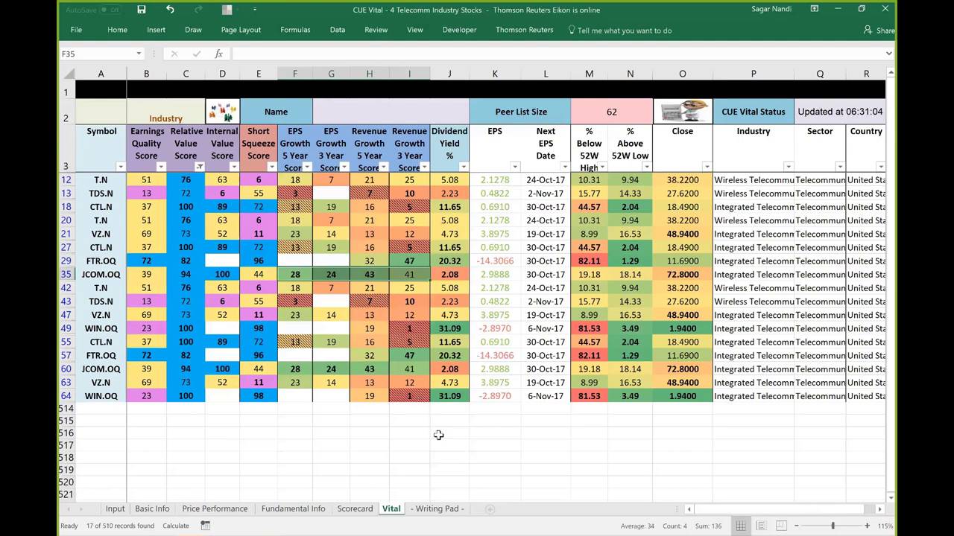
{"action": "left_click", "coordinate": [348, 441]}
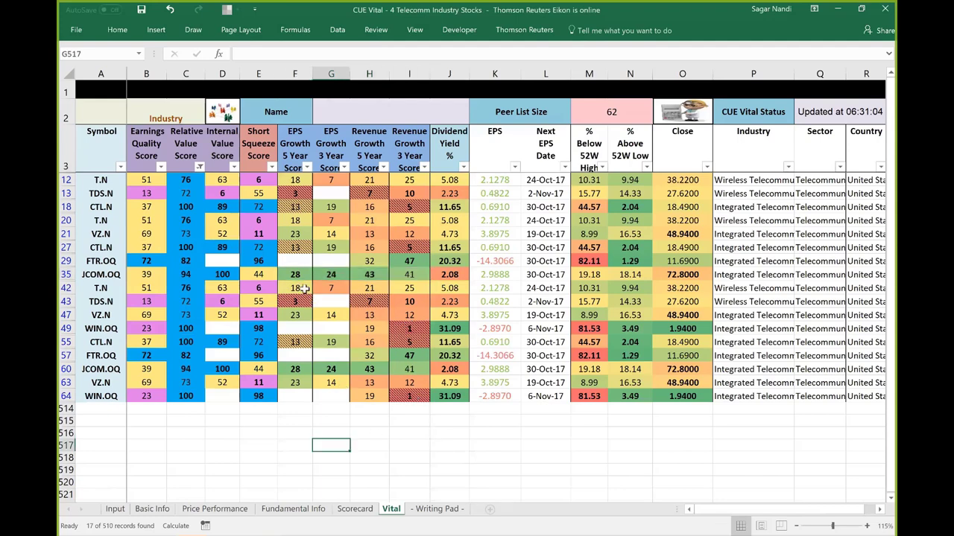
{"action": "left_click_drag", "start_coordinate": [291, 275], "coordinate": [409, 281]}
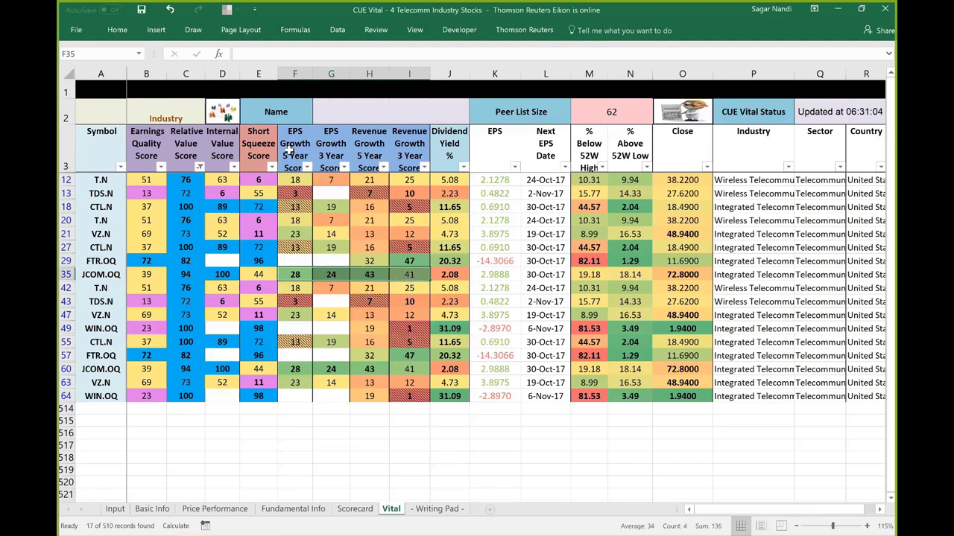
{"action": "left_click_drag", "start_coordinate": [294, 151], "coordinate": [360, 156]}
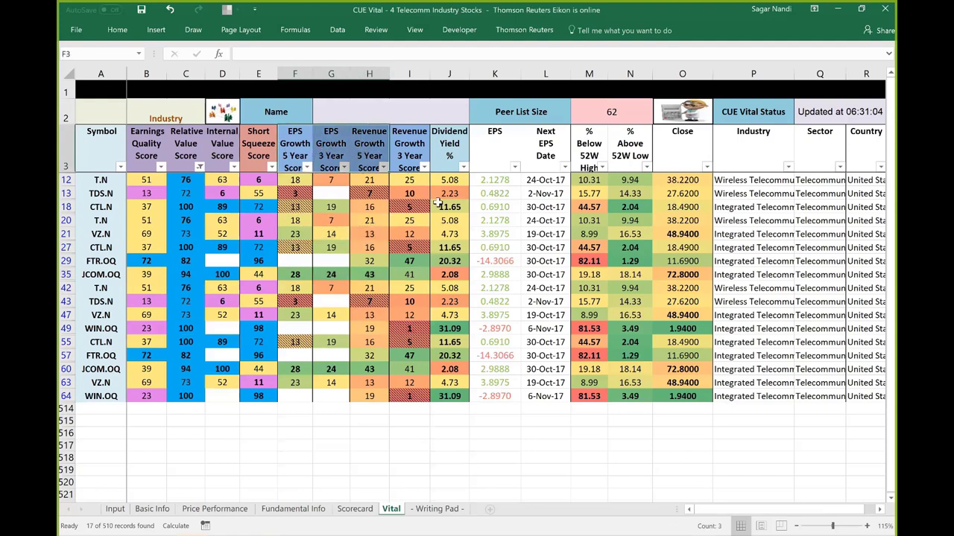
{"action": "left_click", "coordinate": [405, 275]}
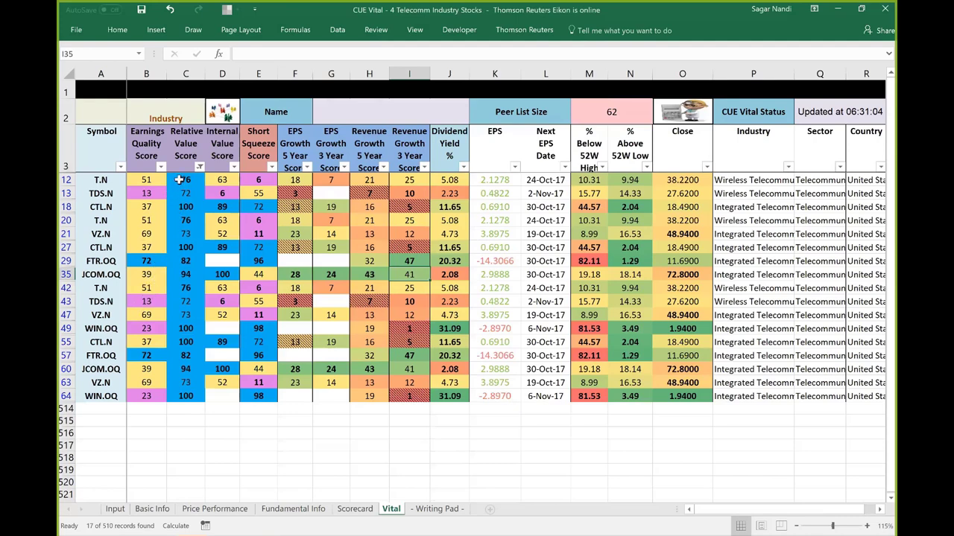
- Compare the filtered Relative Value Scores and highlight the JCOM.OQ row, its growth scores and its two value scores
{"action": "left_click_drag", "start_coordinate": [180, 179], "coordinate": [188, 416]}
{"action": "left_click", "coordinate": [247, 445]}
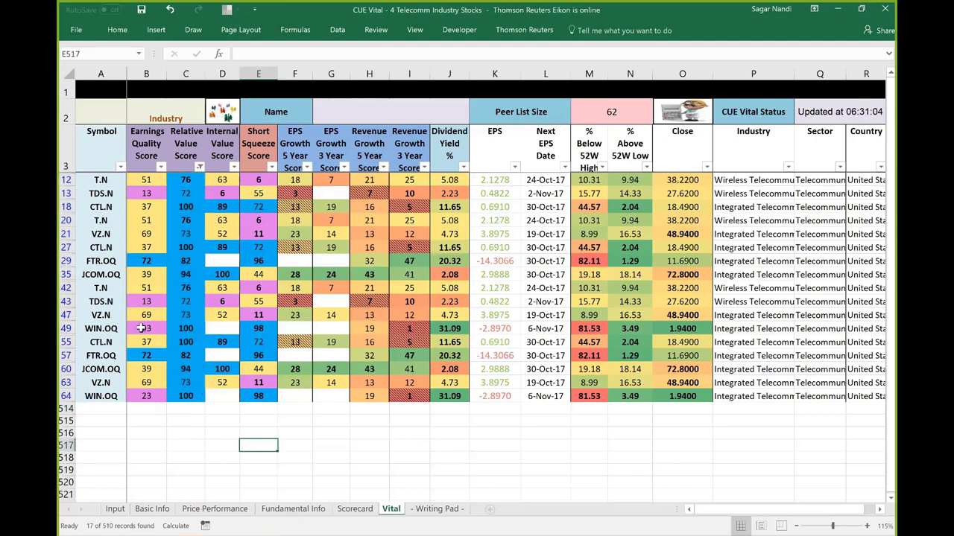
{"action": "left_click", "coordinate": [65, 274]}
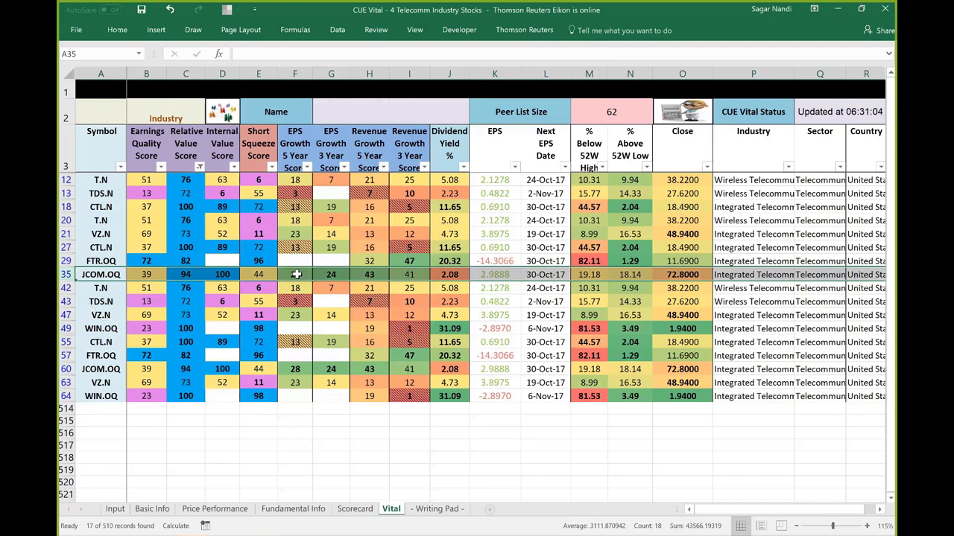
{"action": "left_click", "coordinate": [305, 274]}
{"action": "left_click_drag", "start_coordinate": [322, 274], "coordinate": [411, 275]}
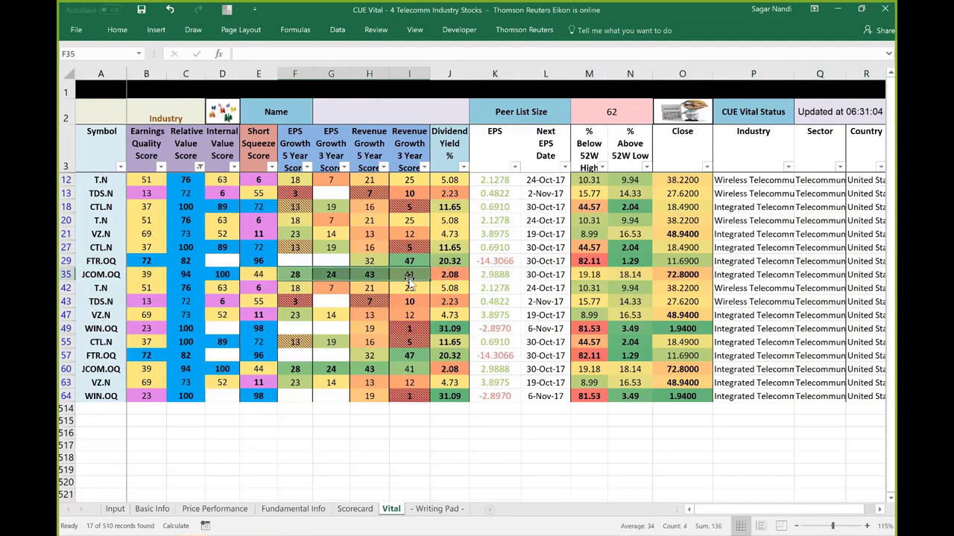
{"action": "left_click_drag", "start_coordinate": [185, 274], "coordinate": [216, 277]}
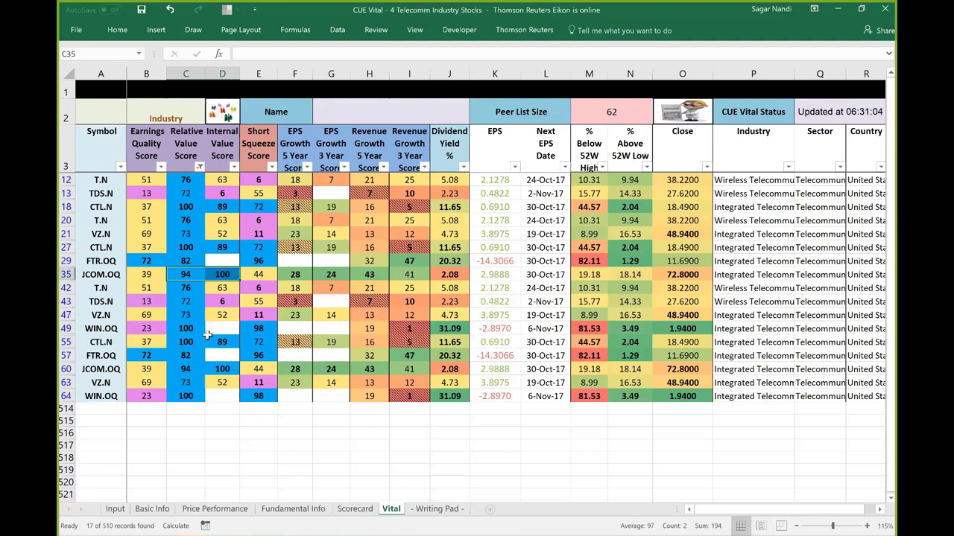
- Switch to TradeStation and mark the weekly JCOM chart's April support, August breakdown, $0.65 earnings label, recent low and latest candles with arrows
{"action": "key", "text": "alt+Tab"}
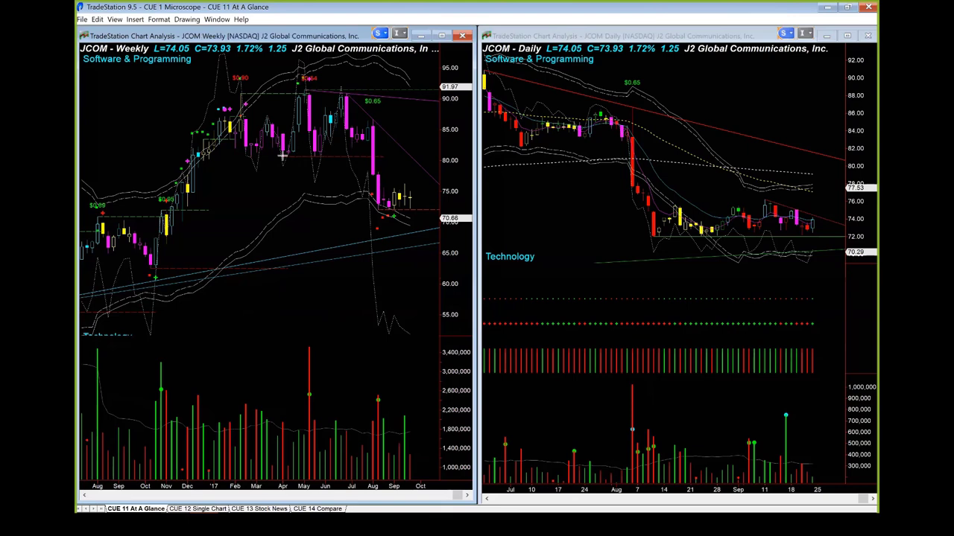
{"action": "mouse_move", "coordinate": [284, 155]}
{"action": "left_mouse_down"}
{"action": "mouse_move", "coordinate": [397, 155]}
{"action": "mouse_move", "coordinate": [365, 158]}
{"action": "mouse_move", "coordinate": [372, 170]}
{"action": "left_mouse_up"}
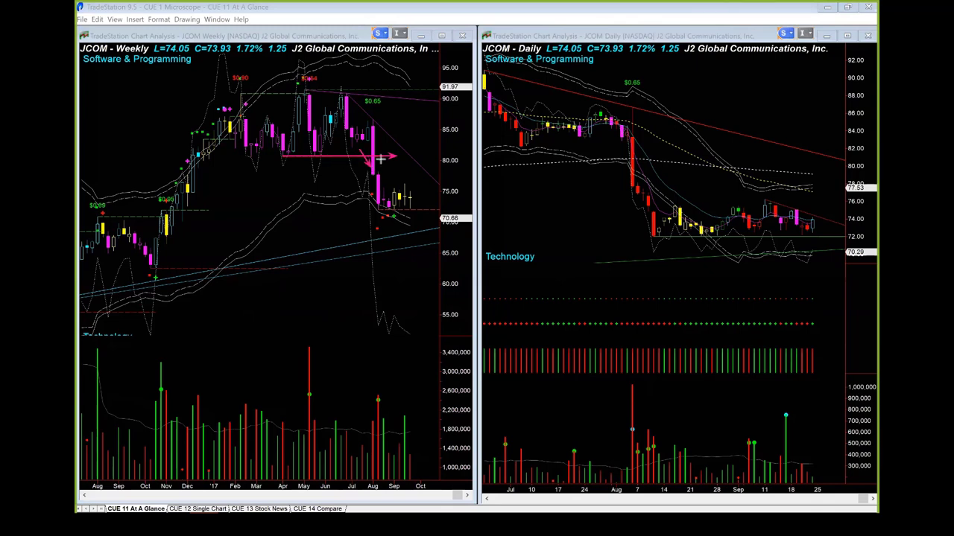
{"action": "left_click_drag", "start_coordinate": [421, 61], "coordinate": [377, 100]}
{"action": "left_click_drag", "start_coordinate": [384, 212], "coordinate": [435, 213]}
{"action": "left_click_drag", "start_coordinate": [429, 136], "coordinate": [406, 180]}
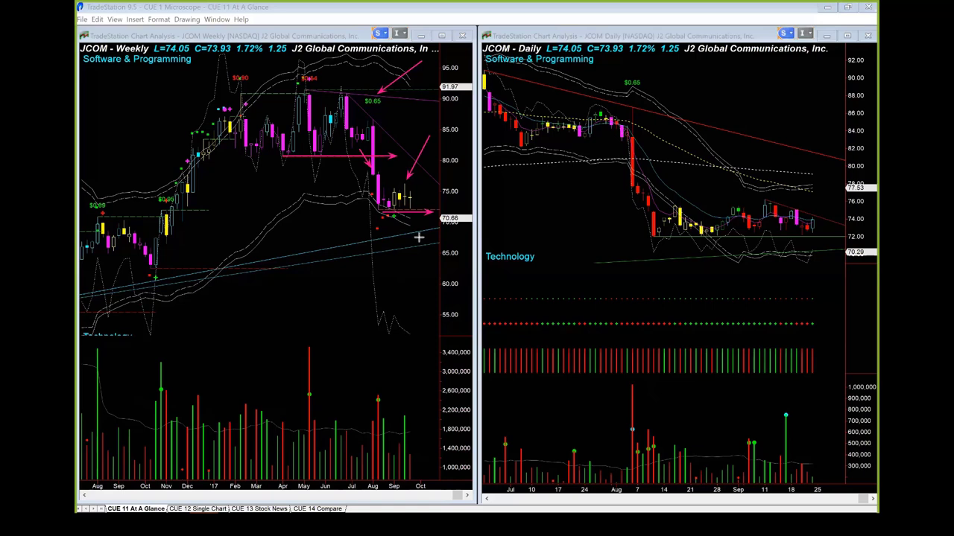
{"action": "left_click_drag", "start_coordinate": [437, 192], "coordinate": [413, 201]}
- On the daily JCOM chart, mark the support under the August–September lows, the latest rise and the early-August low with arrows
{"action": "left_click_drag", "start_coordinate": [662, 243], "coordinate": [815, 243]}
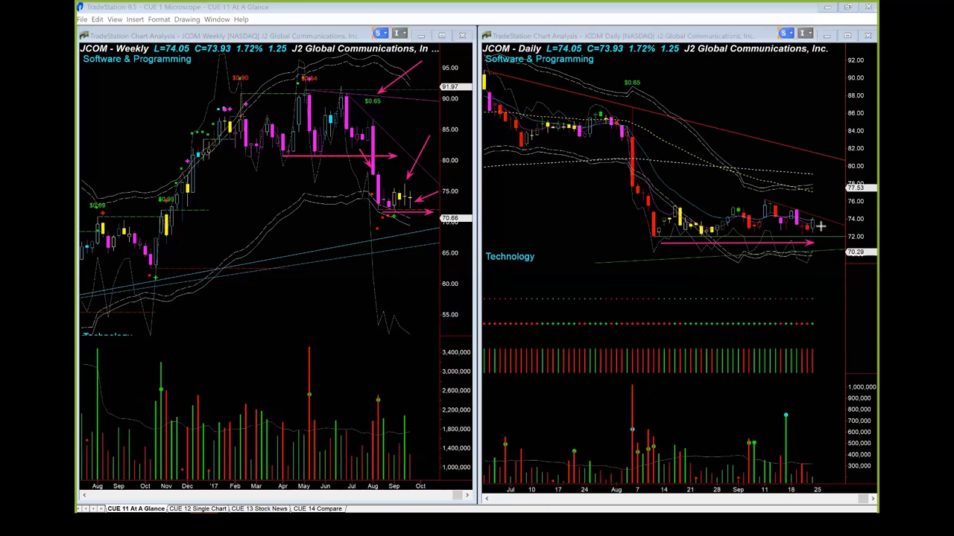
{"action": "left_click_drag", "start_coordinate": [821, 226], "coordinate": [826, 212]}
{"action": "left_click", "coordinate": [574, 213]}
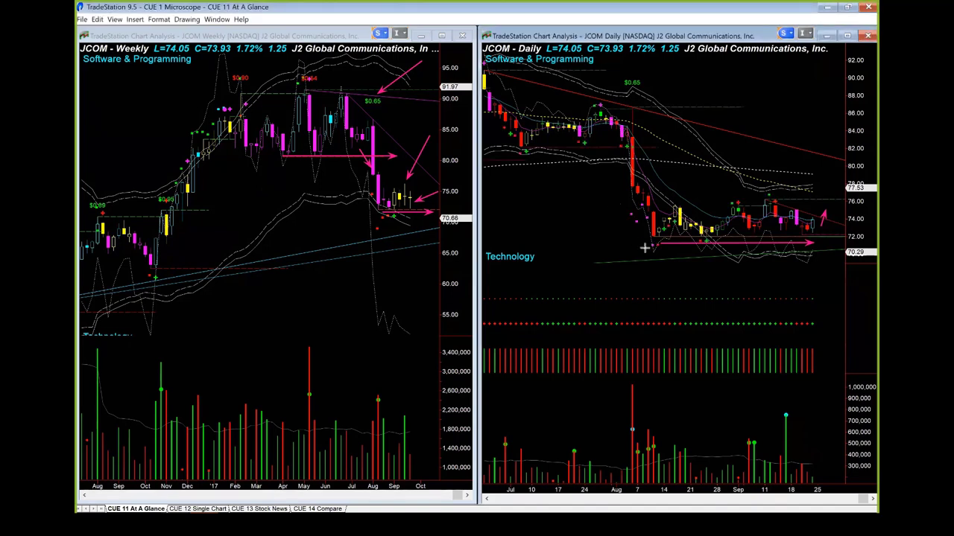
{"action": "left_click_drag", "start_coordinate": [596, 184], "coordinate": [644, 247]}
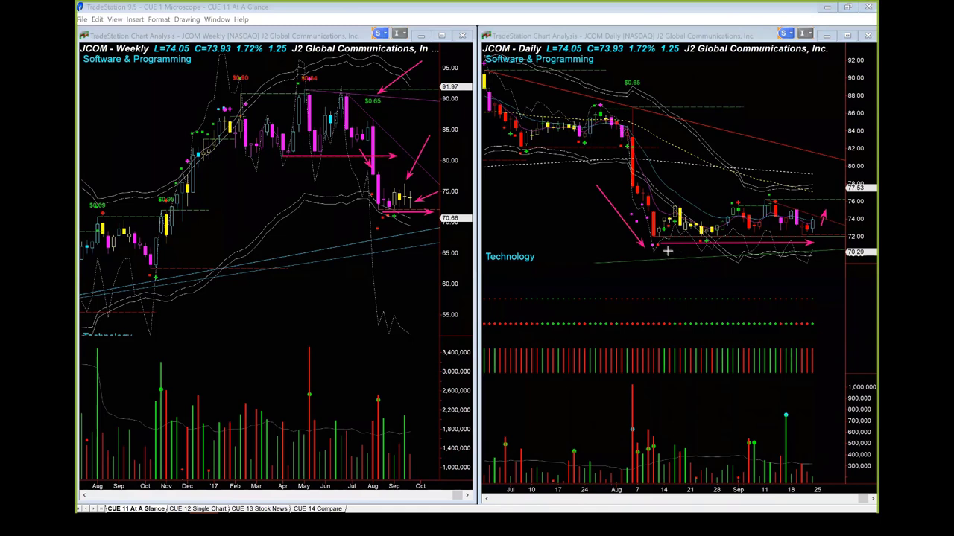
{"action": "left_click_drag", "start_coordinate": [668, 251], "coordinate": [813, 249]}
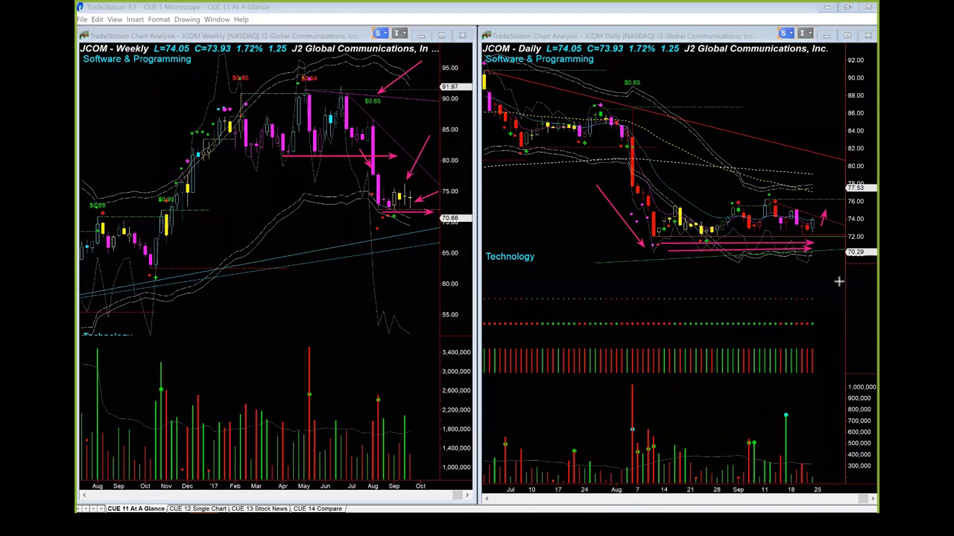
- Mark the latest daily JCOM candle, the short September downtrend, the upward move and the support extended past the last bar with arrows
{"action": "left_click_drag", "start_coordinate": [865, 284], "coordinate": [815, 240]}
{"action": "left_click_drag", "start_coordinate": [777, 200], "coordinate": [809, 213]}
{"action": "left_click_drag", "start_coordinate": [825, 224], "coordinate": [831, 213]}
{"action": "left_click_drag", "start_coordinate": [816, 243], "coordinate": [861, 242]}
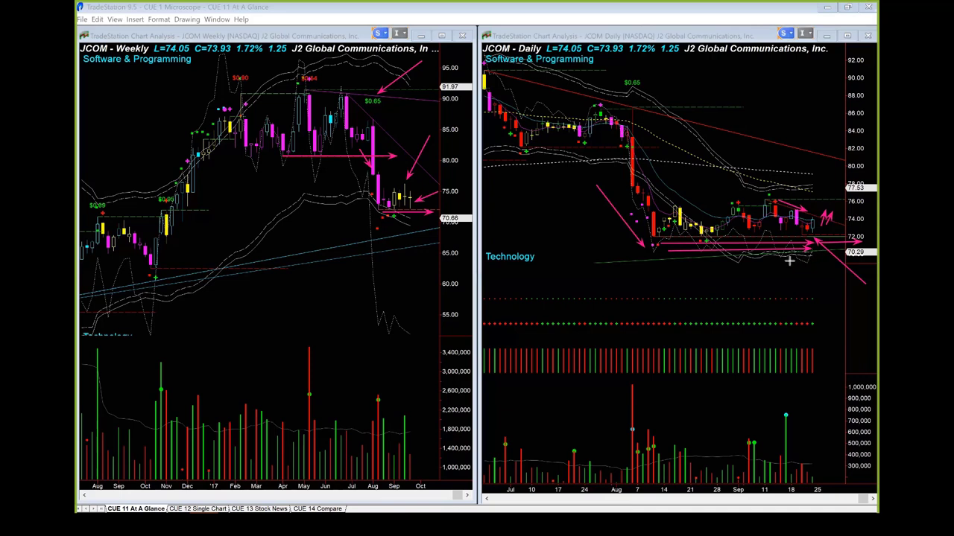
{"action": "mouse_move", "coordinate": [785, 260]}
{"action": "left_mouse_down"}
{"action": "mouse_move", "coordinate": [811, 260]}
{"action": "mouse_move", "coordinate": [792, 261]}
{"action": "left_mouse_up"}
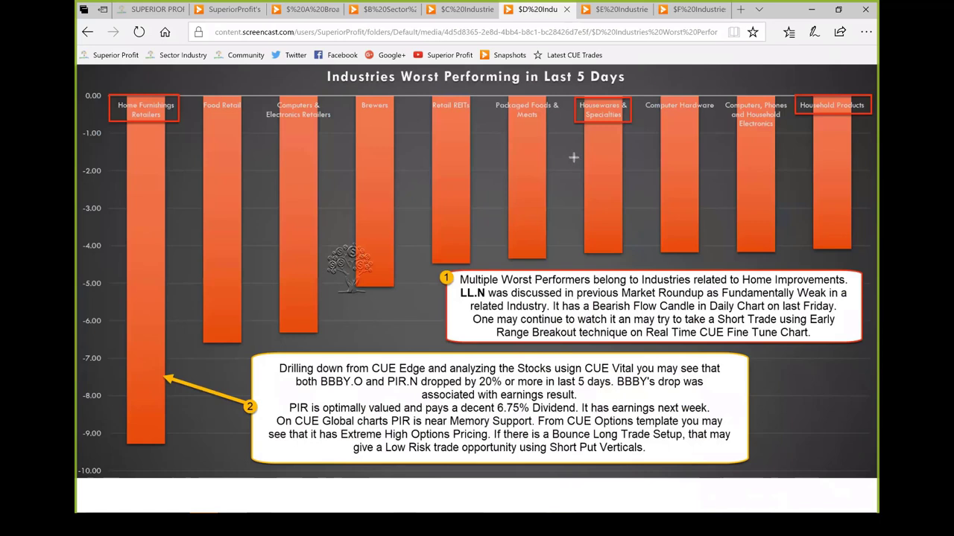
- Point arrows at Home Furnishings Retailers on the browser's worst performers chart and from 2D to 1D beneath the home furnishing ranks in Excel
{"action": "left_click_drag", "start_coordinate": [177, 164], "coordinate": [157, 125]}
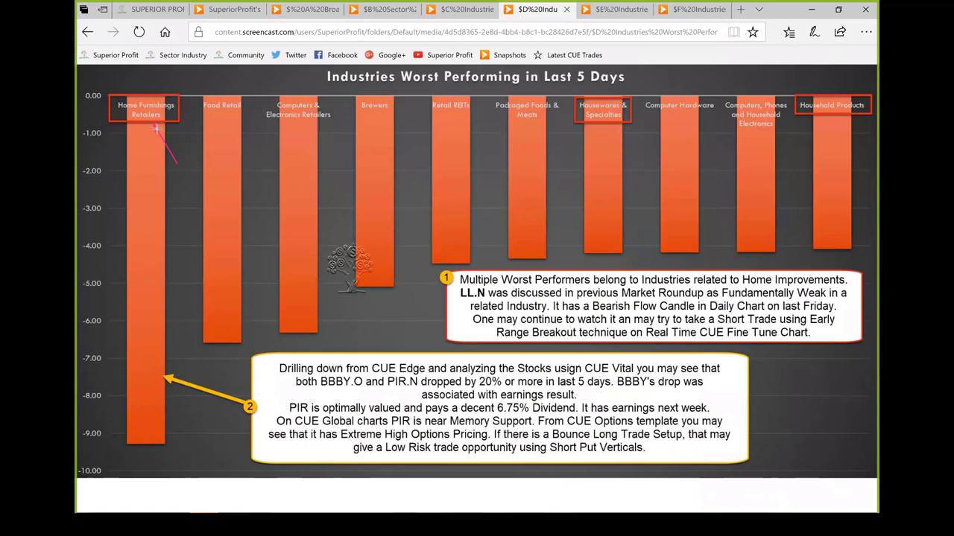
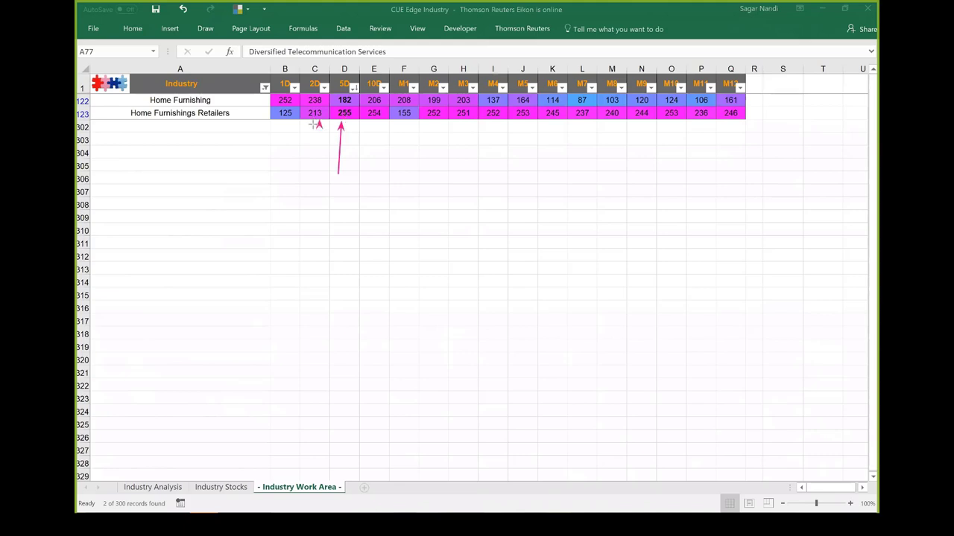
{"action": "left_click_drag", "start_coordinate": [314, 124], "coordinate": [268, 125]}
- Select the Home Furnishings Retailers industry in the work area and open its list of stocks
{"action": "left_click", "coordinate": [154, 113]}
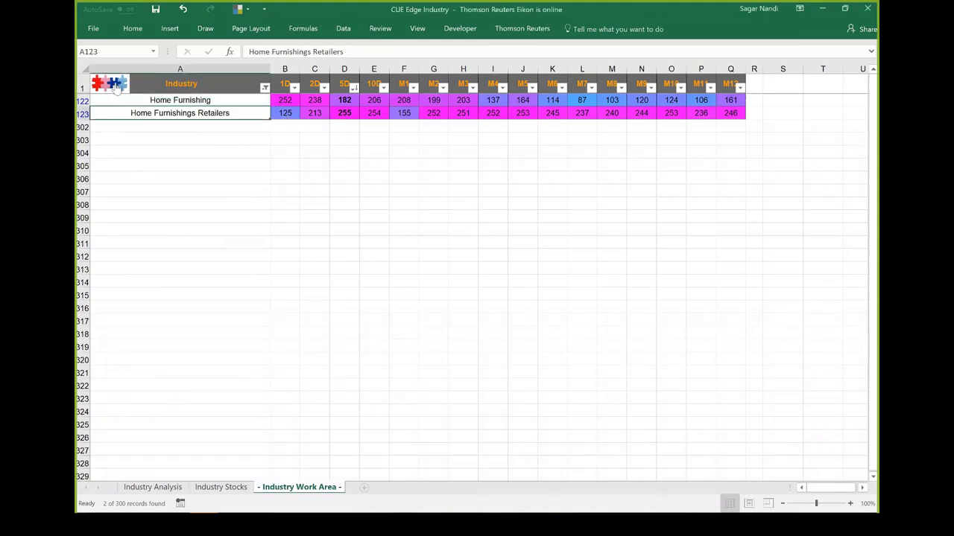
{"action": "left_click", "coordinate": [215, 487]}
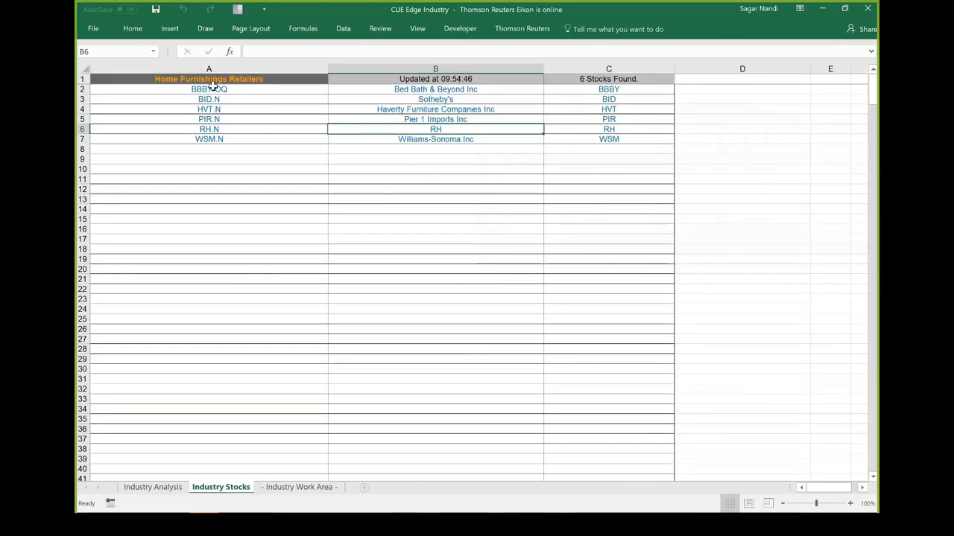
- Copy the six Home Furnishings Retailers stock symbols, from BBBY.OQ to WSM.N, out of the industry's stock list
{"action": "left_click_drag", "start_coordinate": [198, 89], "coordinate": [194, 140]}
{"action": "key", "text": "ctrl+c"}
{"action": "left_click", "coordinate": [225, 168]}
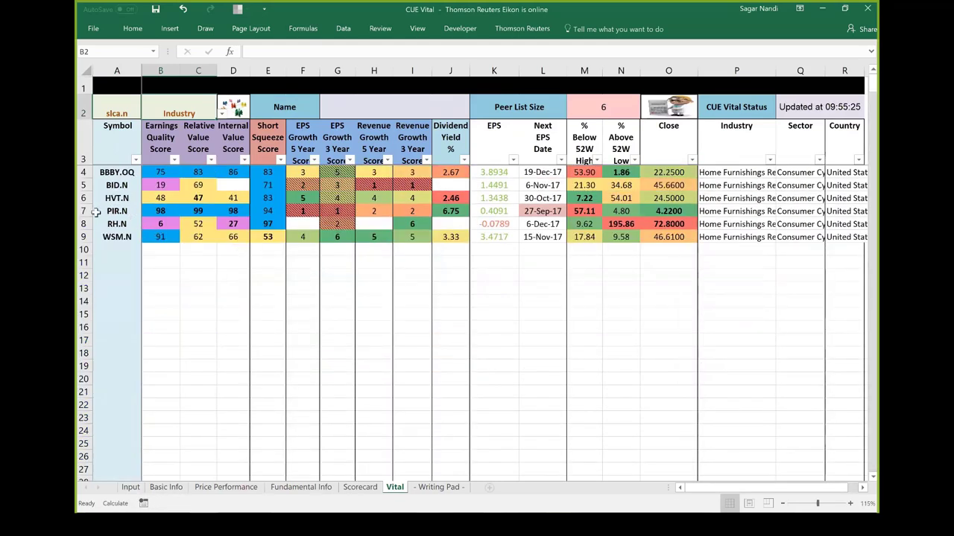
- Compare the BBBY.OQ and PIR.N rows in CUE Vital, highlighting their Earnings Quality scores and PIR.N's value scores
{"action": "left_click", "coordinate": [81, 172]}
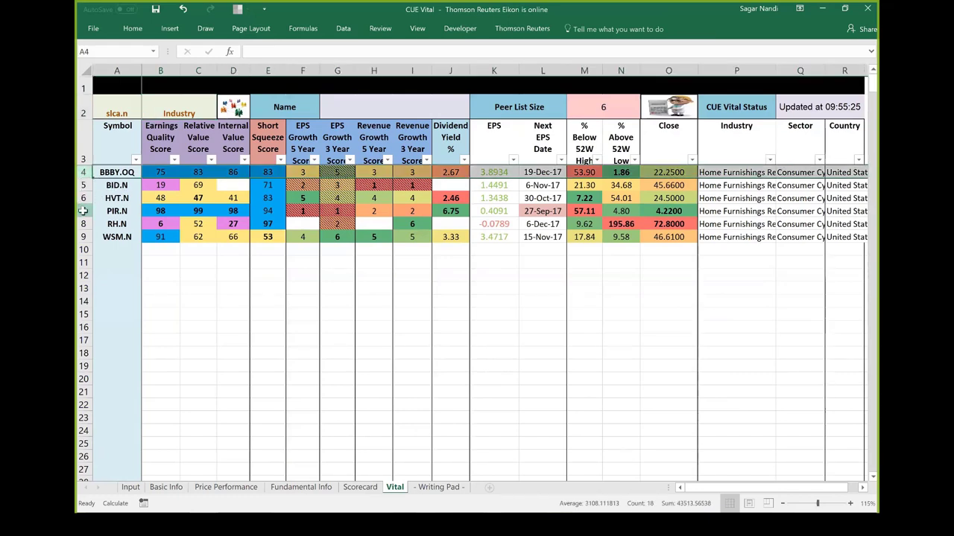
{"action": "left_click", "coordinate": [82, 211]}
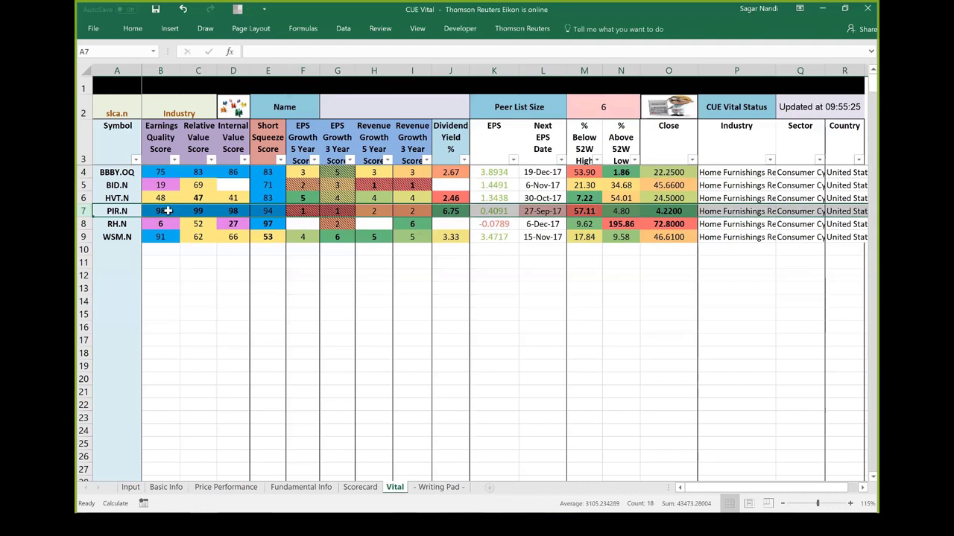
{"action": "left_click_drag", "start_coordinate": [198, 211], "coordinate": [238, 212]}
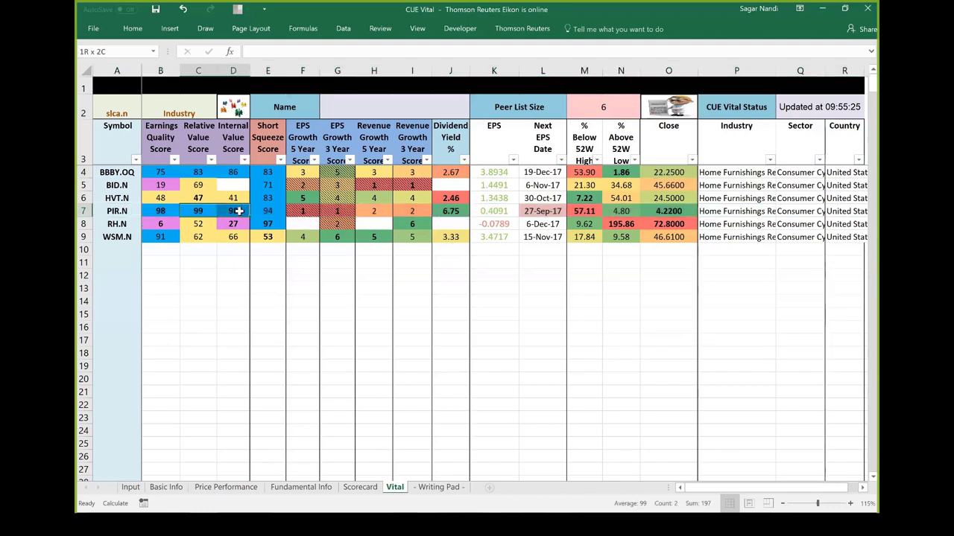
{"action": "left_click", "coordinate": [160, 172]}
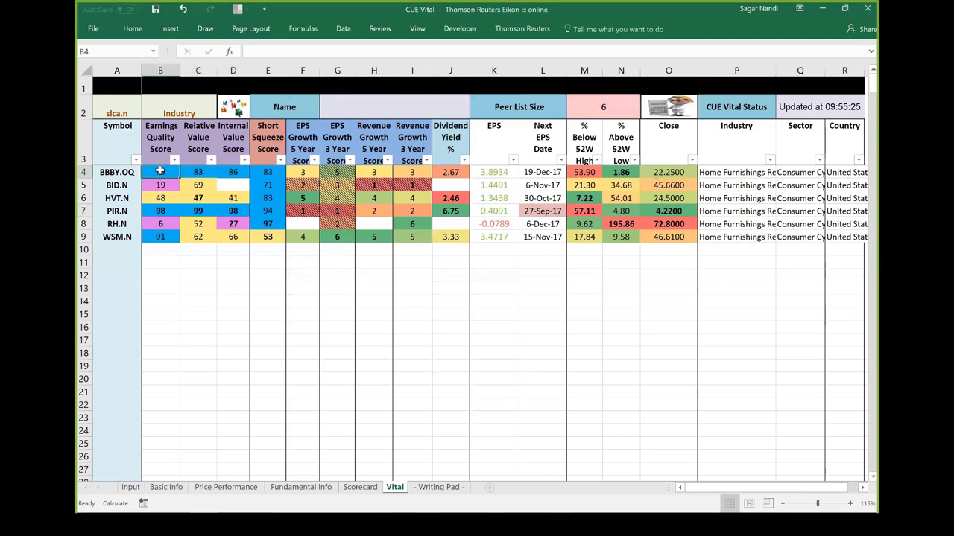
{"action": "left_click", "coordinate": [160, 211]}
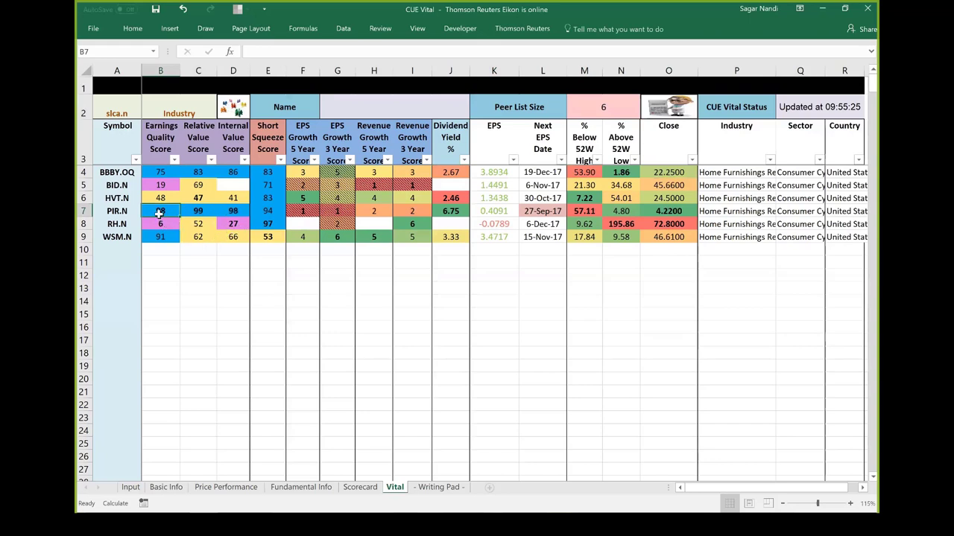
- Examine PIR.N's quality and value scores against its EPS and revenue growth scores
{"action": "left_click_drag", "start_coordinate": [158, 213], "coordinate": [234, 214]}
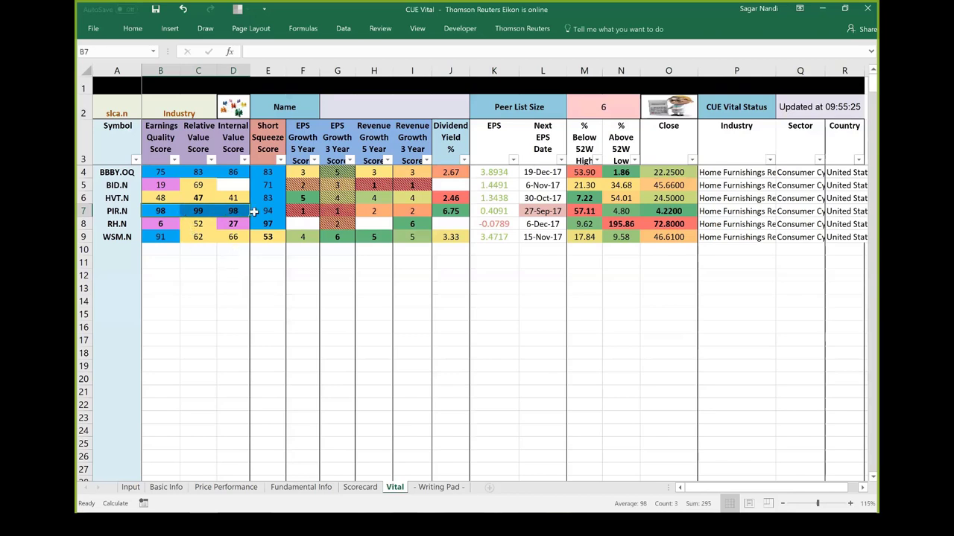
{"action": "left_click_drag", "start_coordinate": [296, 213], "coordinate": [407, 210]}
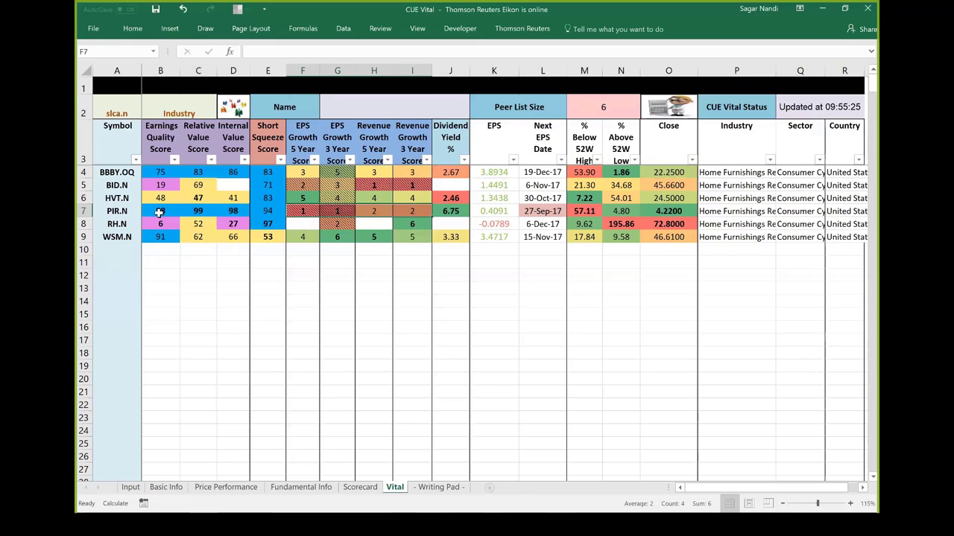
{"action": "left_click_drag", "start_coordinate": [158, 212], "coordinate": [412, 213]}
{"action": "left_click_drag", "start_coordinate": [159, 211], "coordinate": [232, 213]}
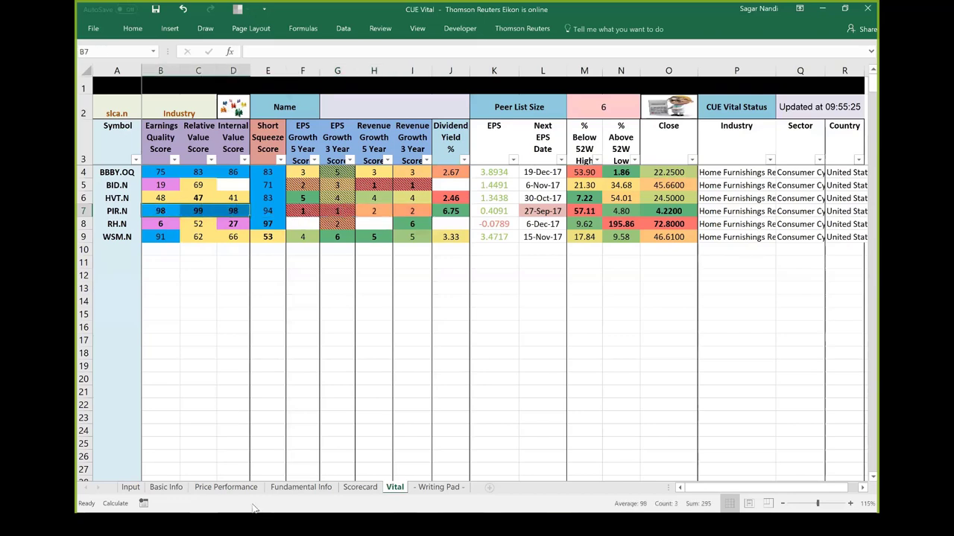
- Compare the 5-day price changes of BBBY.OQ and PIR.N on the Price Performance sheet
{"action": "left_click", "coordinate": [235, 487]}
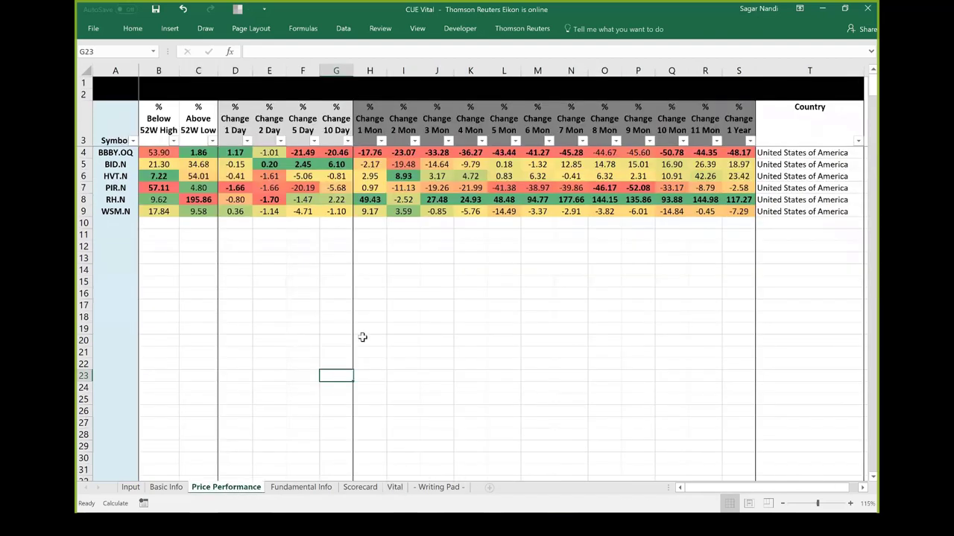
{"action": "left_click", "coordinate": [299, 152]}
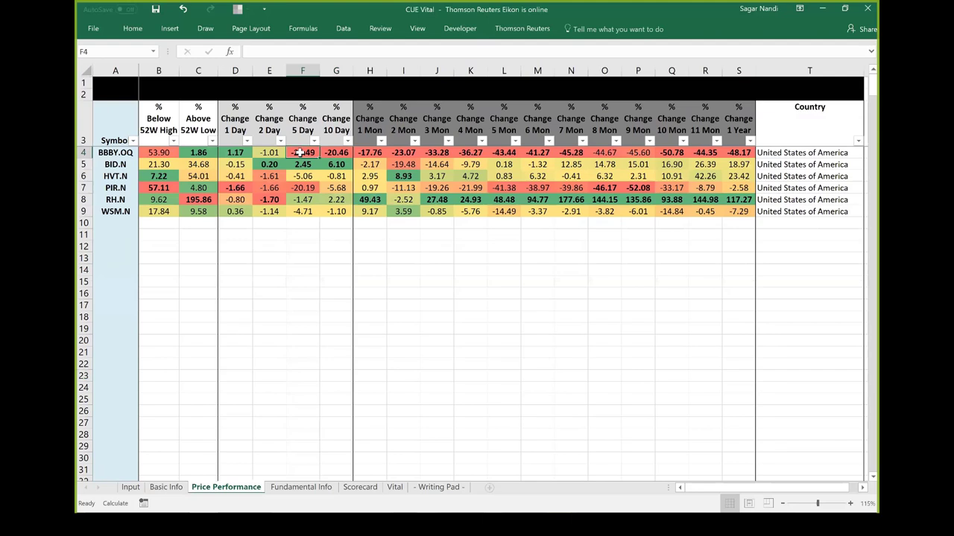
{"action": "left_click", "coordinate": [304, 189]}
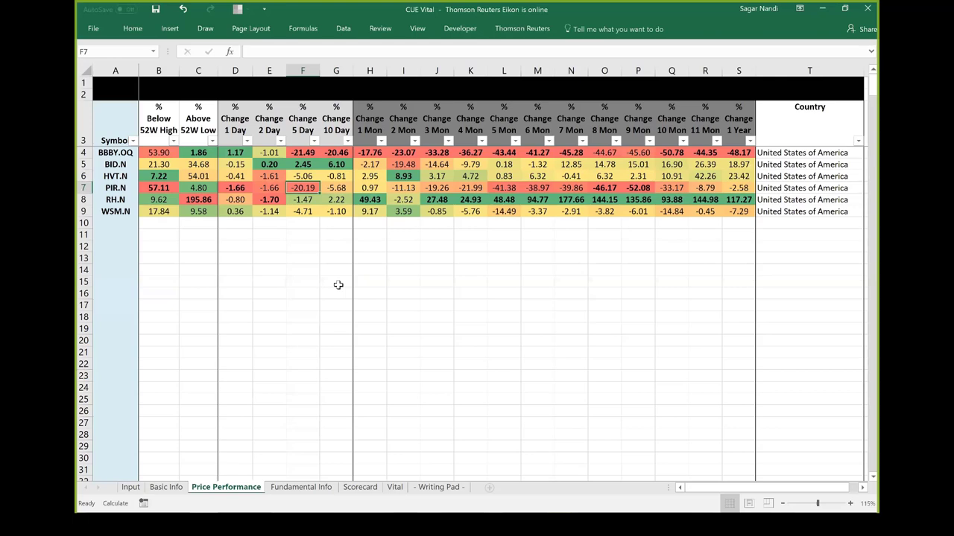
{"action": "left_click", "coordinate": [299, 153]}
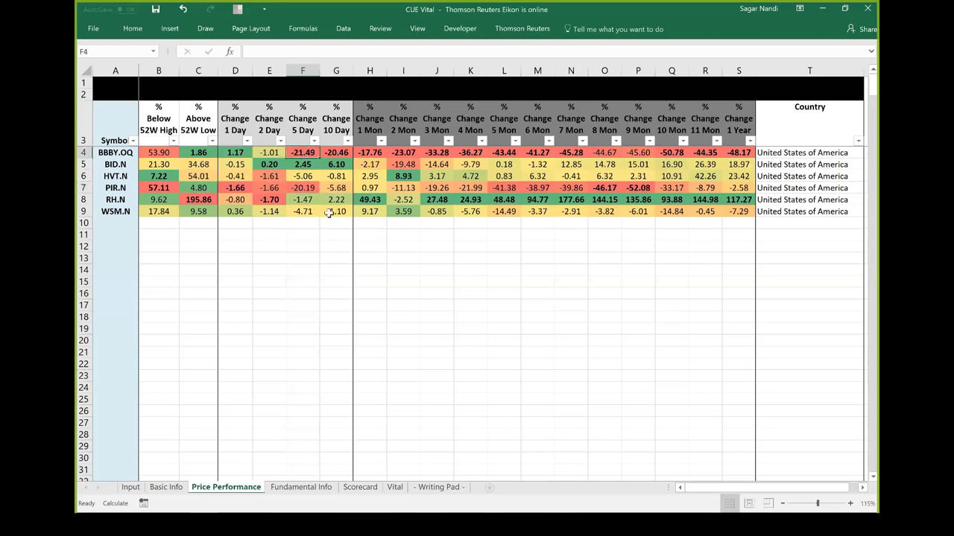
- Return to the Vital sheet and highlight the PIR.N row and its next EPS date
{"action": "left_click", "coordinate": [394, 487]}
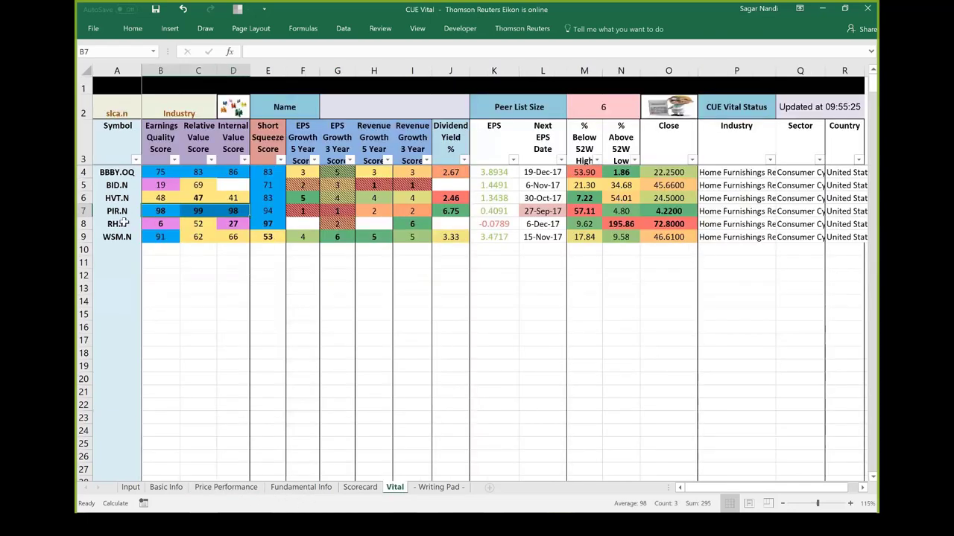
{"action": "left_click", "coordinate": [84, 211]}
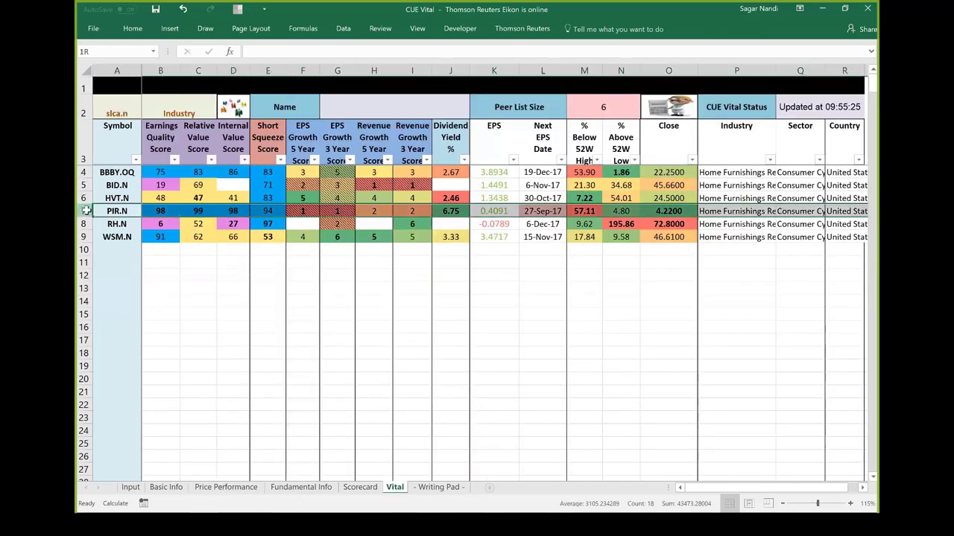
{"action": "left_click", "coordinate": [545, 211]}
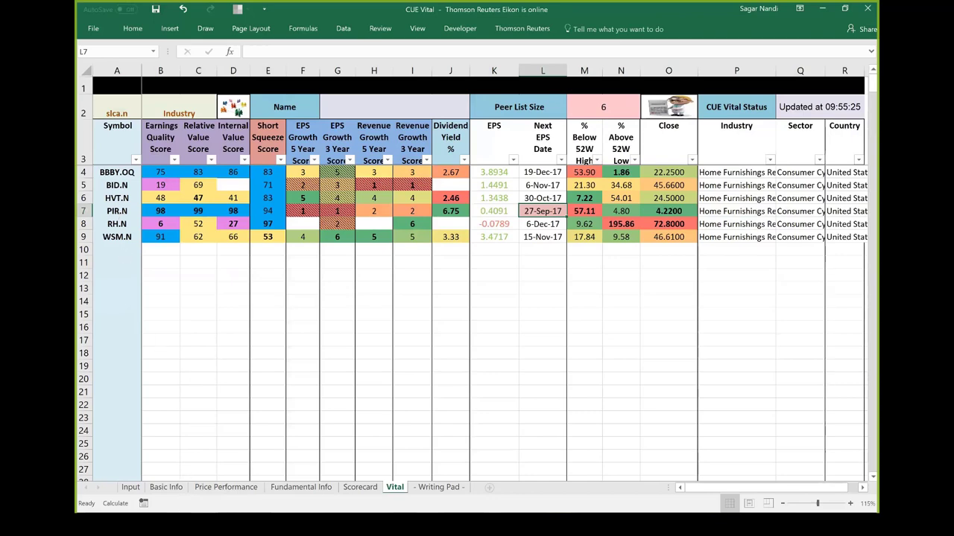
- Switch to TradeStation's PIR charts and mark the weekly late-2016 rise, the 2017 decline and the two September and August lows with arrows
{"action": "key", "text": "alt+Tab"}
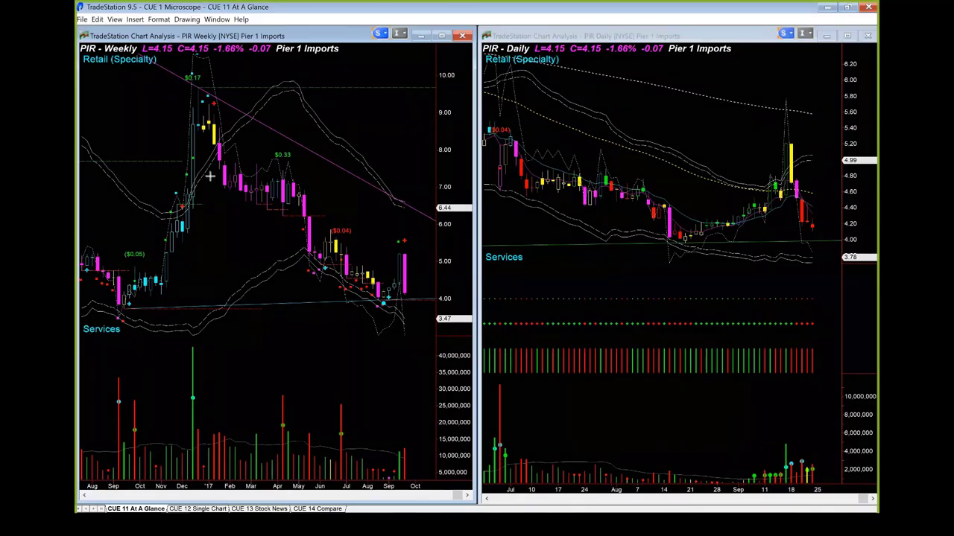
{"action": "left_click_drag", "start_coordinate": [129, 255], "coordinate": [180, 91]}
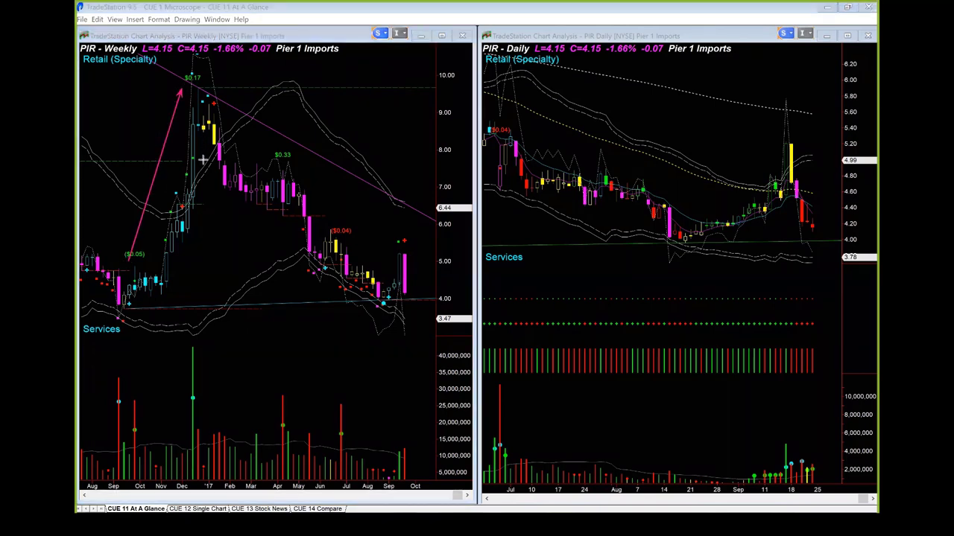
{"action": "left_click_drag", "start_coordinate": [205, 149], "coordinate": [231, 217]}
{"action": "left_click_drag", "start_coordinate": [309, 300], "coordinate": [350, 298]}
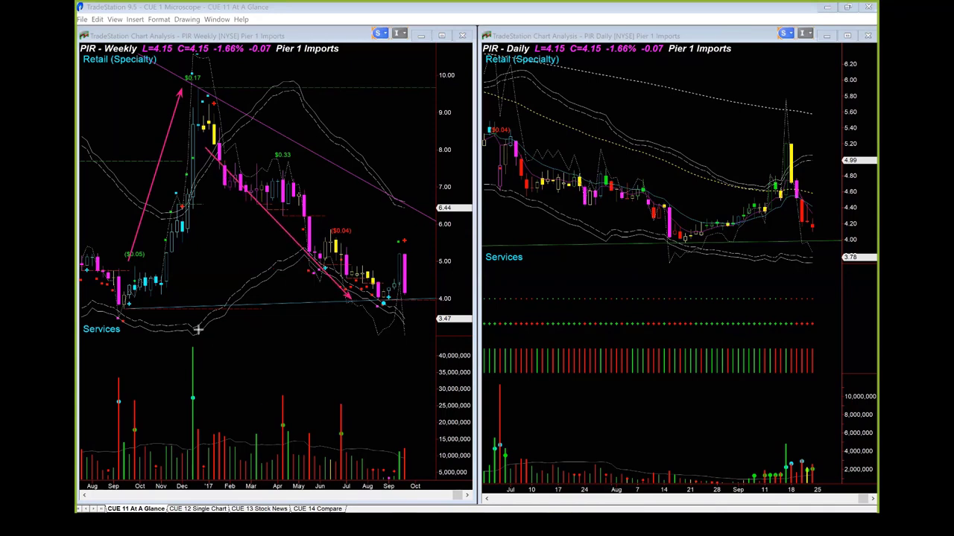
{"action": "left_click_drag", "start_coordinate": [209, 339], "coordinate": [132, 312]}
{"action": "left_click_drag", "start_coordinate": [309, 365], "coordinate": [380, 311]}
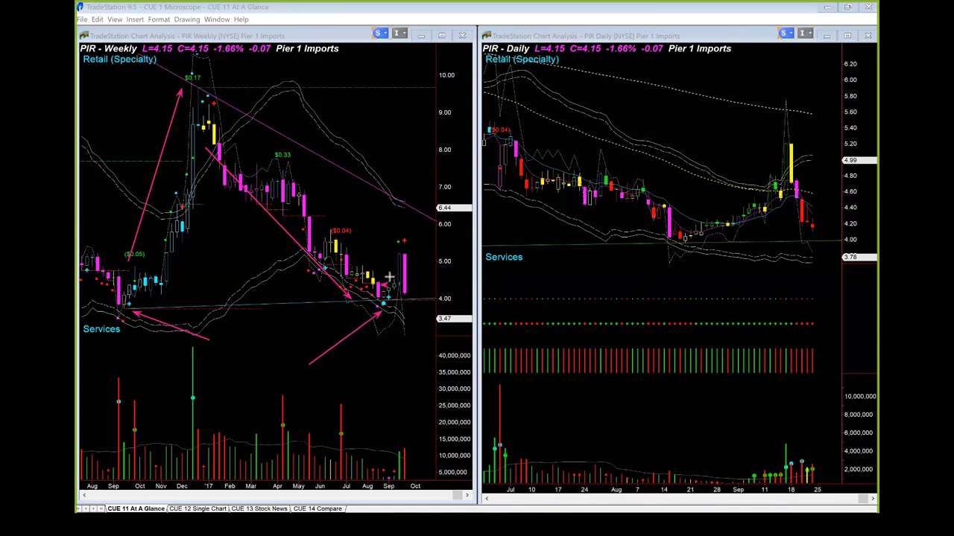
- Mark the weekly rebound from the August low, the latest weekly candle, and the support on both PIR charts with arrows
{"action": "left_click_drag", "start_coordinate": [387, 283], "coordinate": [398, 246]}
{"action": "left_click", "coordinate": [431, 240]}
{"action": "left_click", "coordinate": [409, 279]}
{"action": "left_click_drag", "start_coordinate": [681, 248], "coordinate": [851, 244]}
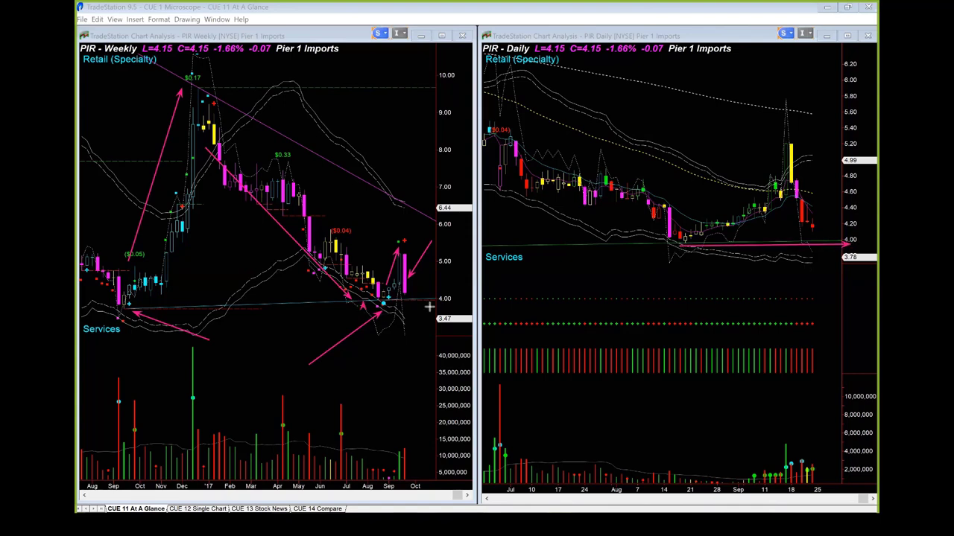
{"action": "left_click_drag", "start_coordinate": [363, 305], "coordinate": [445, 304]}
- On the daily PIR chart, mark the tall yellow September candle, the drop to support, the bounce and the latest volume bars with arrows
{"action": "left_click_drag", "start_coordinate": [802, 80], "coordinate": [791, 138]}
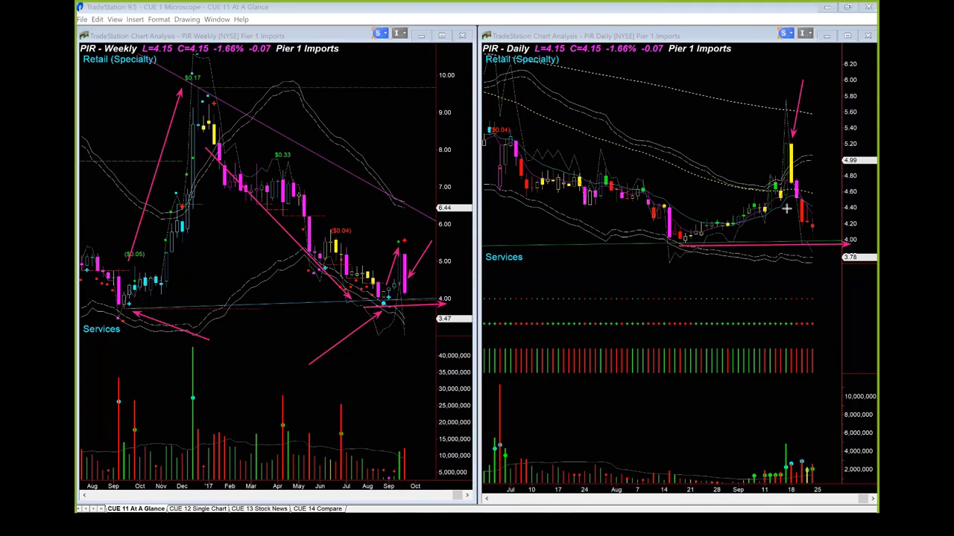
{"action": "left_click_drag", "start_coordinate": [787, 209], "coordinate": [817, 246]}
{"action": "left_click_drag", "start_coordinate": [828, 237], "coordinate": [833, 218]}
{"action": "left_click_drag", "start_coordinate": [776, 395], "coordinate": [809, 455]}
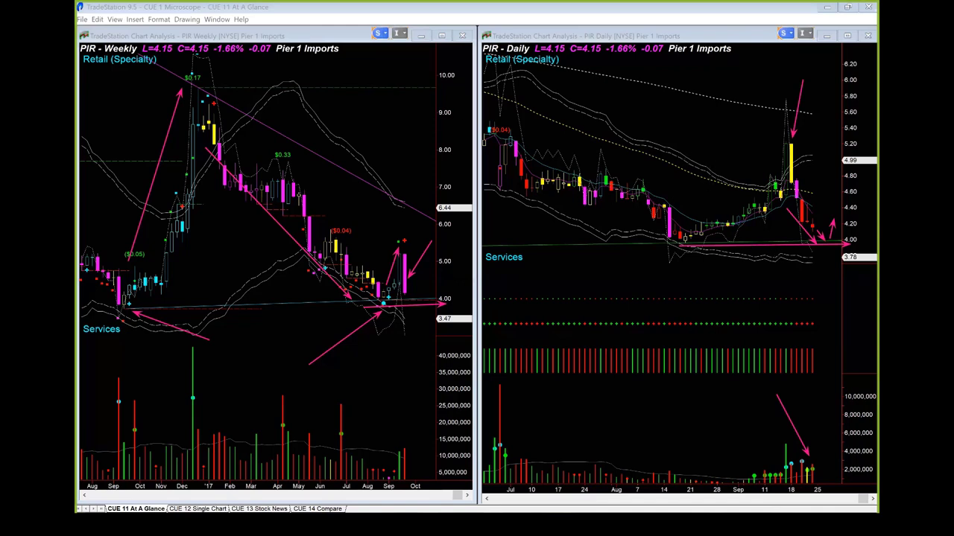
- Clear the arrows and switch the daily PIR chart to the layout with an indicator line beneath the price
{"action": "key", "text": "e"}
{"action": "left_click", "coordinate": [564, 181]}
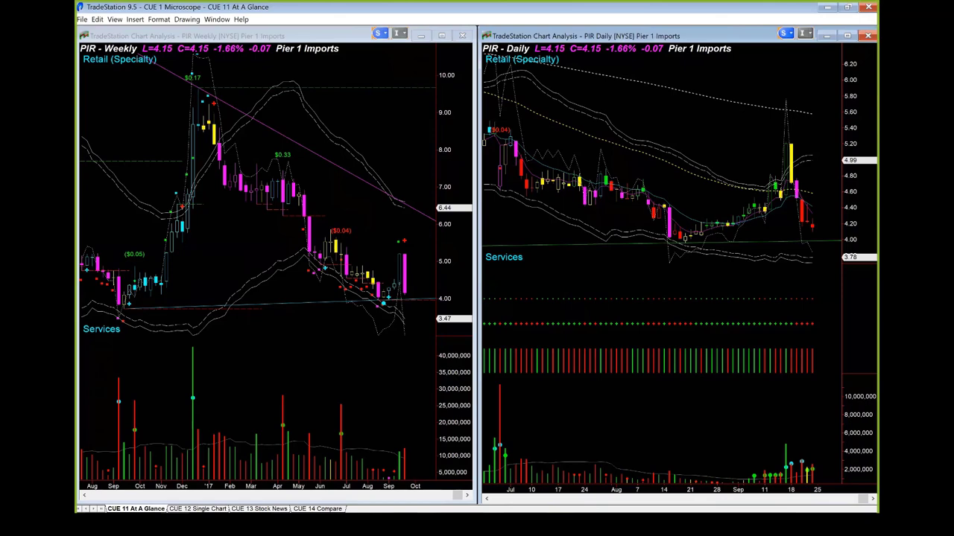
{"action": "key", "text": "F5"}
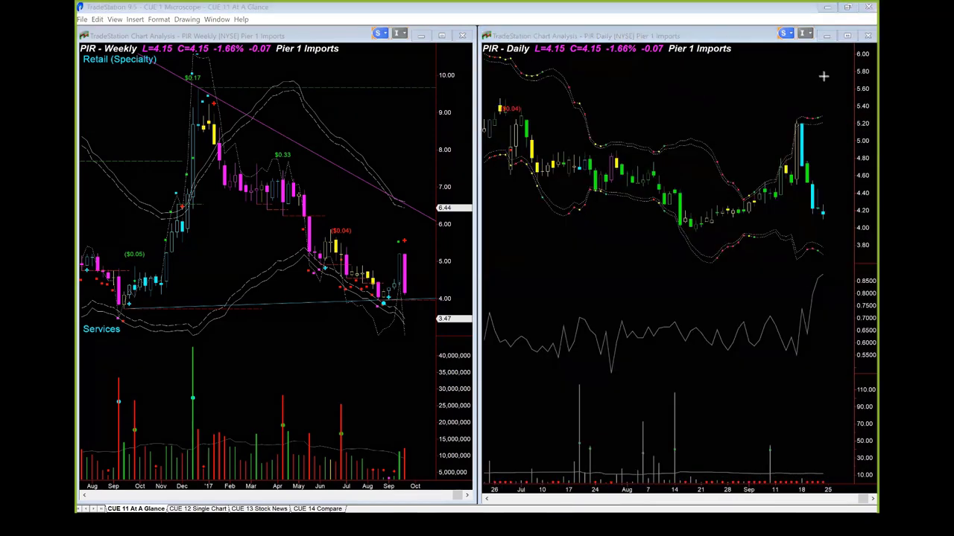
- Point arrows at the tall blue September candle, the following drop and the rising indicator line on the daily PIR chart, then clear them
{"action": "left_click_drag", "start_coordinate": [823, 76], "coordinate": [805, 130]}
{"action": "left_click_drag", "start_coordinate": [786, 322], "coordinate": [810, 274]}
{"action": "left_click_drag", "start_coordinate": [825, 140], "coordinate": [812, 153]}
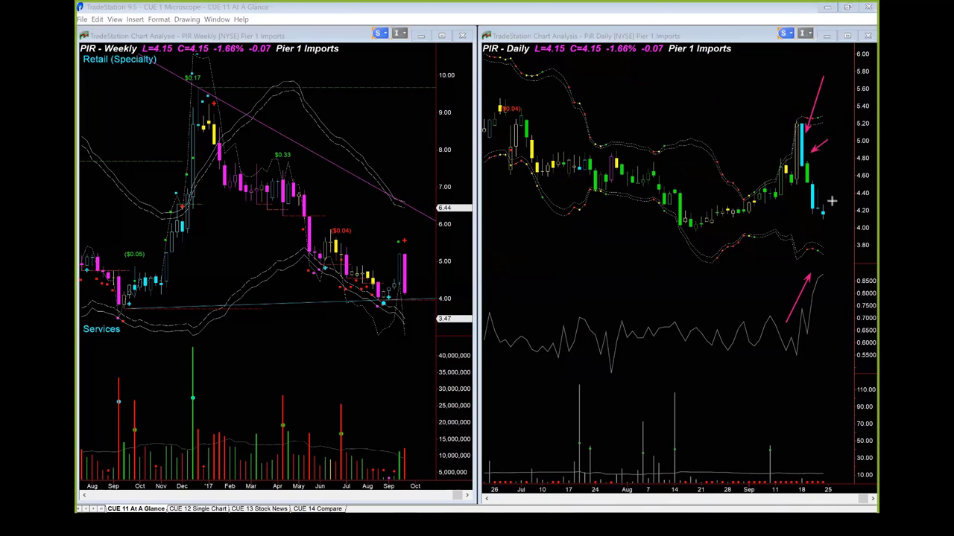
{"action": "left_click_drag", "start_coordinate": [828, 165], "coordinate": [812, 176]}
{"action": "key", "text": "Escape"}
{"action": "left_click", "coordinate": [600, 134]}
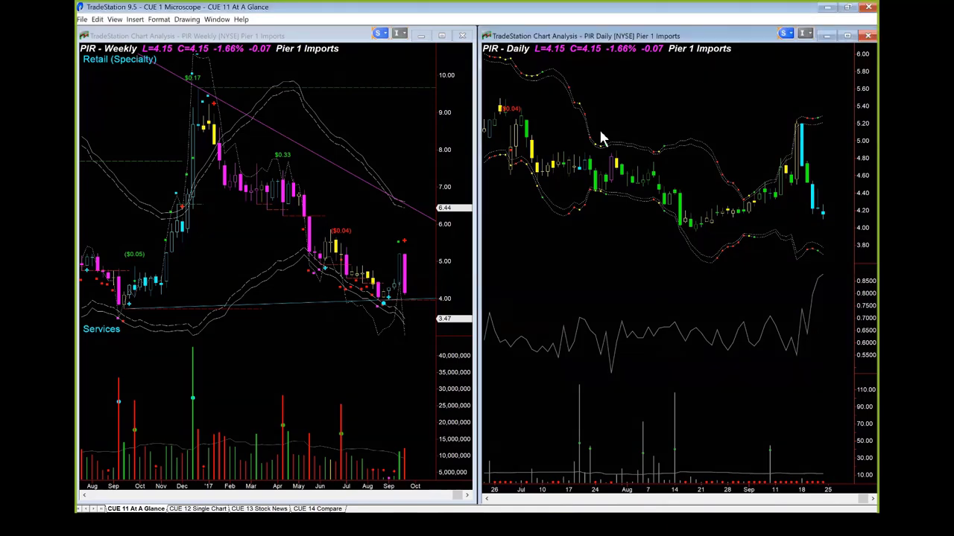
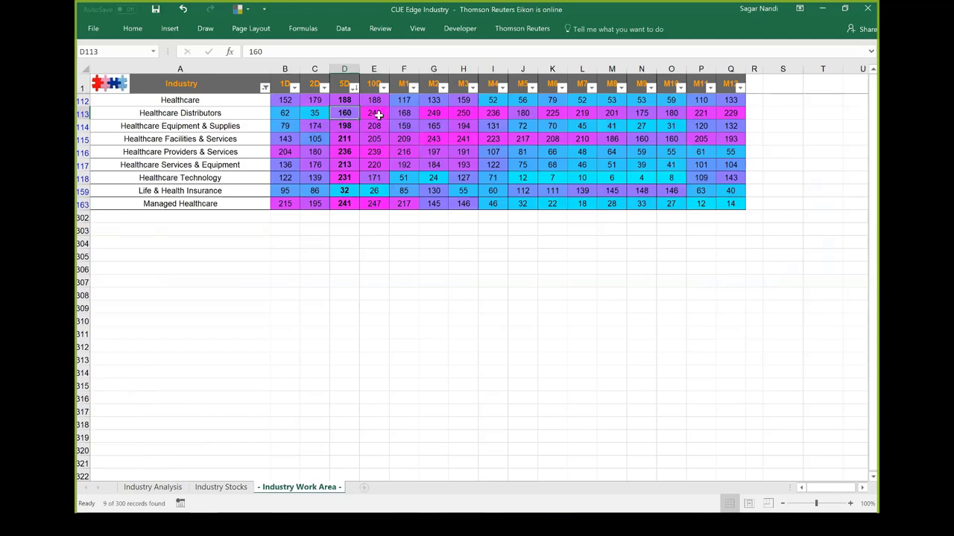
- Examine the Healthcare Distributors ranks from 10D to 5D and from 2D to 1D in the CUE Edge work area
{"action": "left_click_drag", "start_coordinate": [376, 113], "coordinate": [350, 118]}
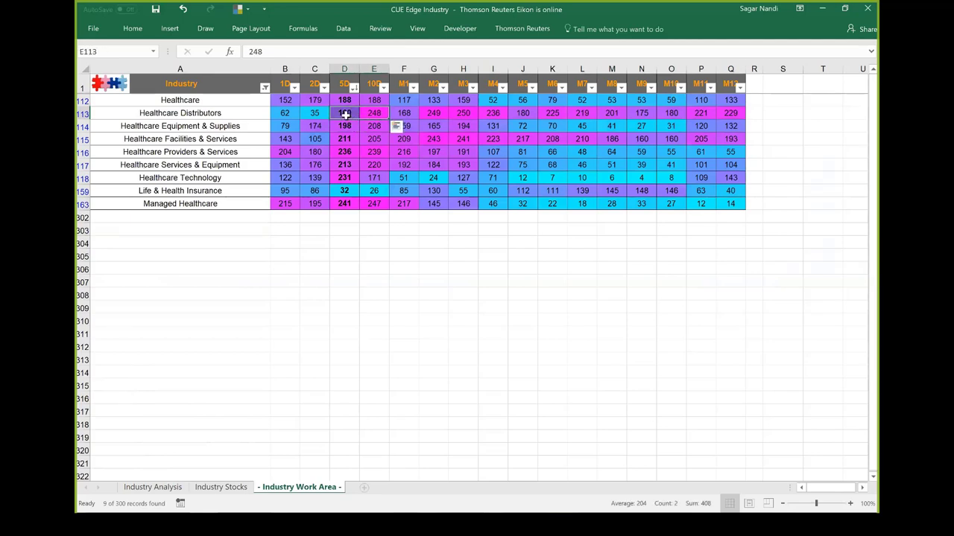
{"action": "left_click", "coordinate": [345, 114]}
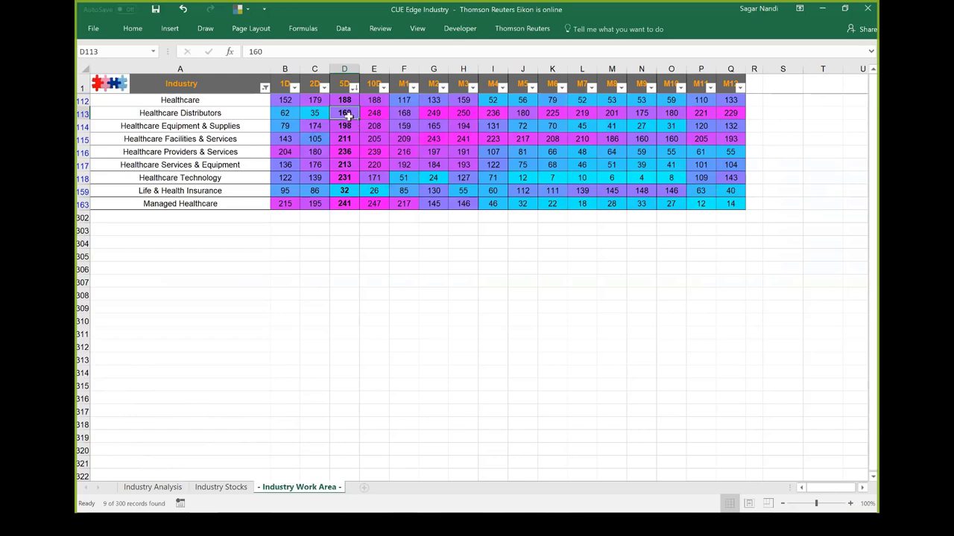
{"action": "left_click_drag", "start_coordinate": [319, 113], "coordinate": [286, 113]}
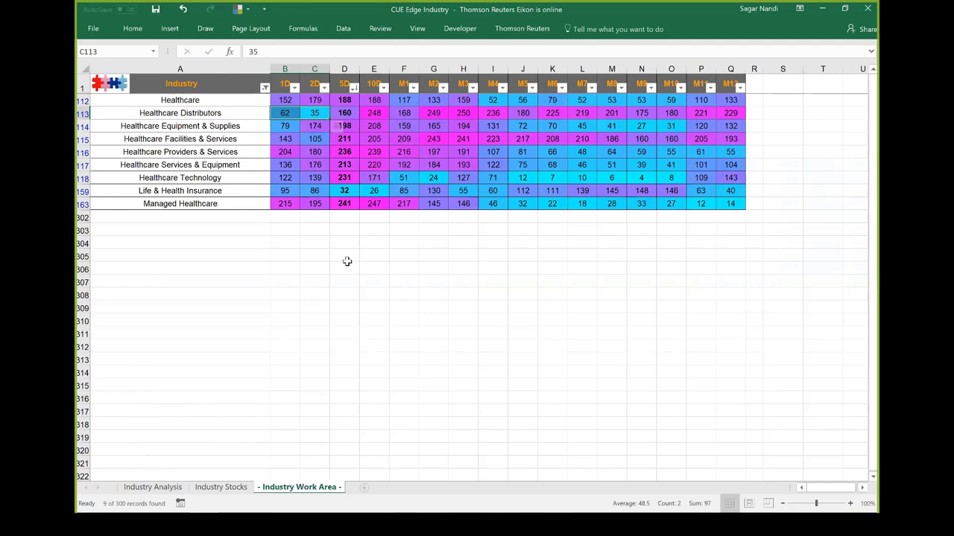
{"action": "left_click", "coordinate": [318, 114]}
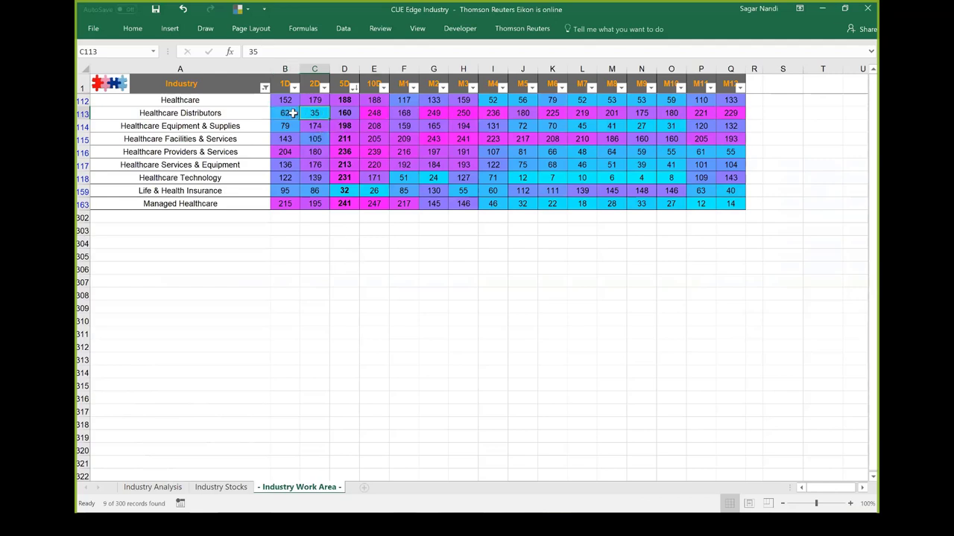
{"action": "left_click", "coordinate": [293, 114]}
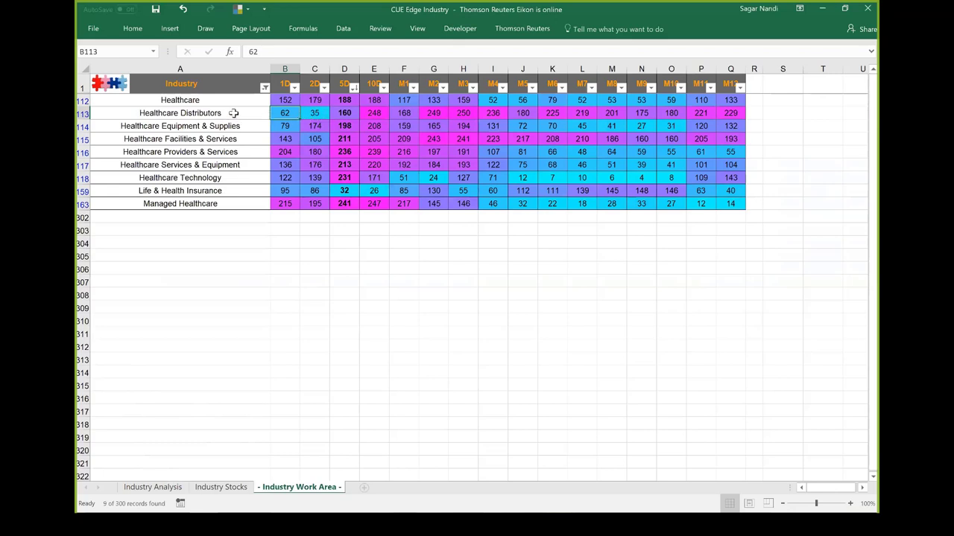
- Select the Healthcare Distributors industry and open its list of stocks
{"action": "key", "text": "Left"}
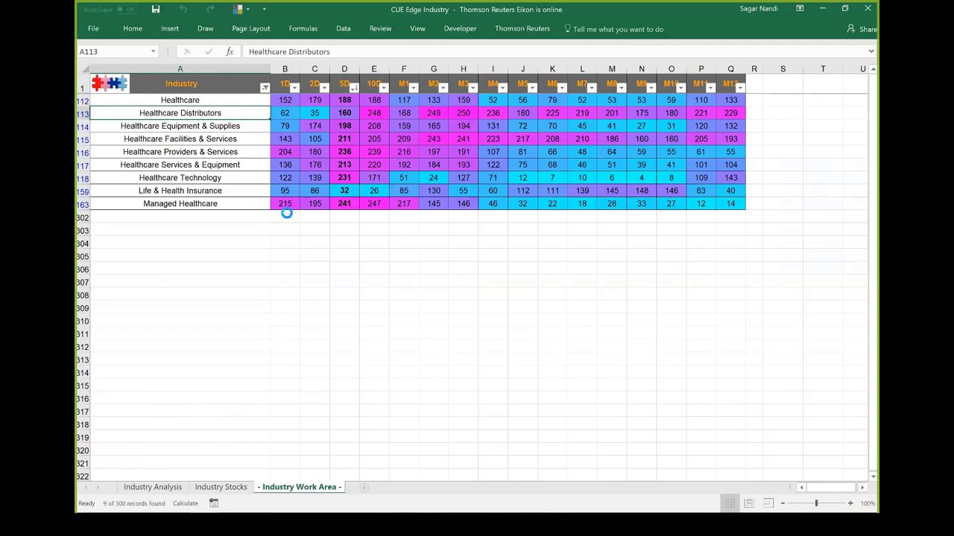
{"action": "left_click", "coordinate": [222, 487]}
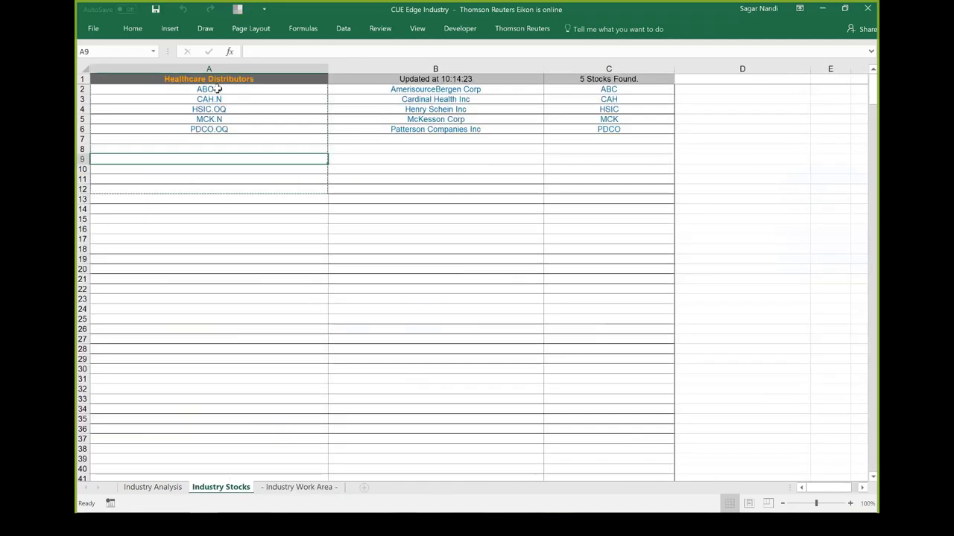
- Copy the five Healthcare Distributors symbols, switch to the CUE Vital workbook, put them in its manual list and calculate their scores
{"action": "left_click_drag", "start_coordinate": [219, 90], "coordinate": [216, 129]}
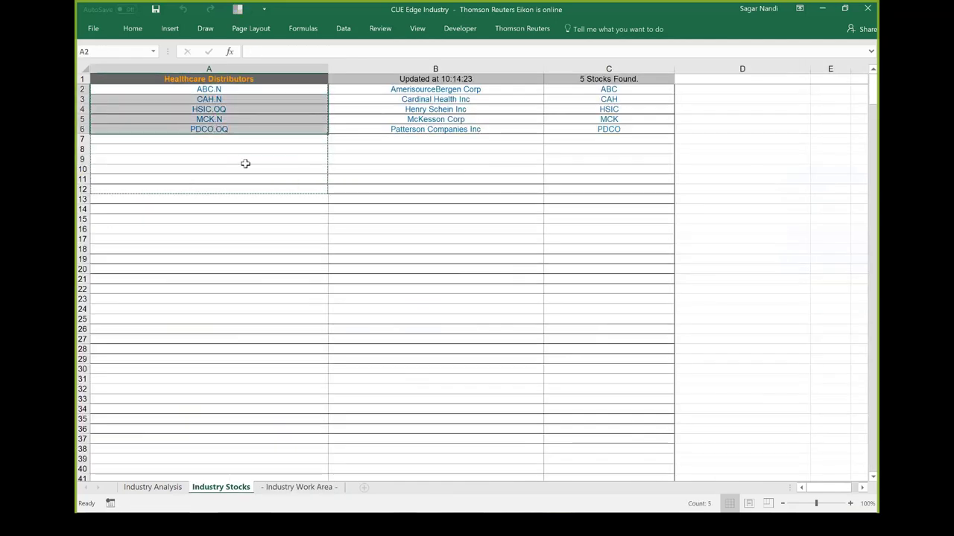
{"action": "key", "text": "ctrl+c"}
{"action": "left_click", "coordinate": [247, 169]}
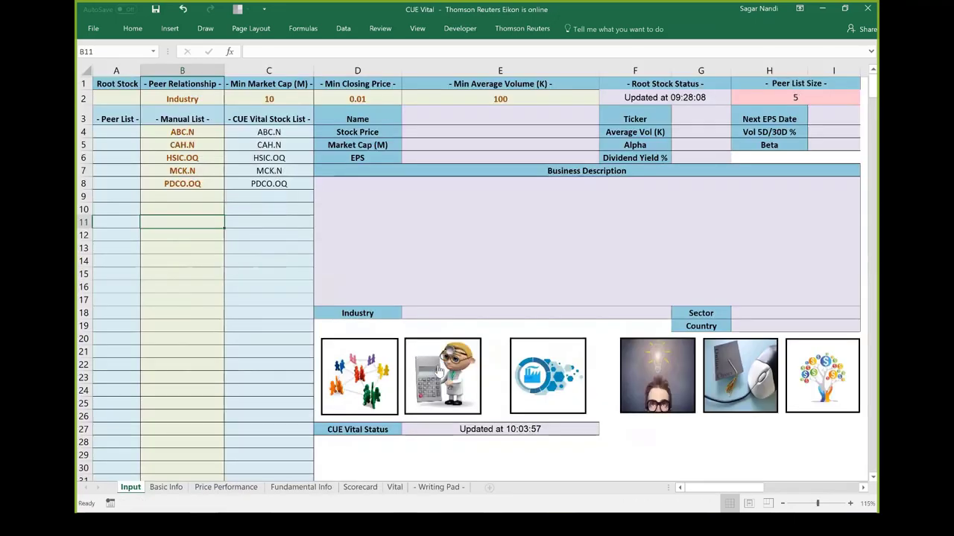
{"action": "left_click", "coordinate": [440, 371]}
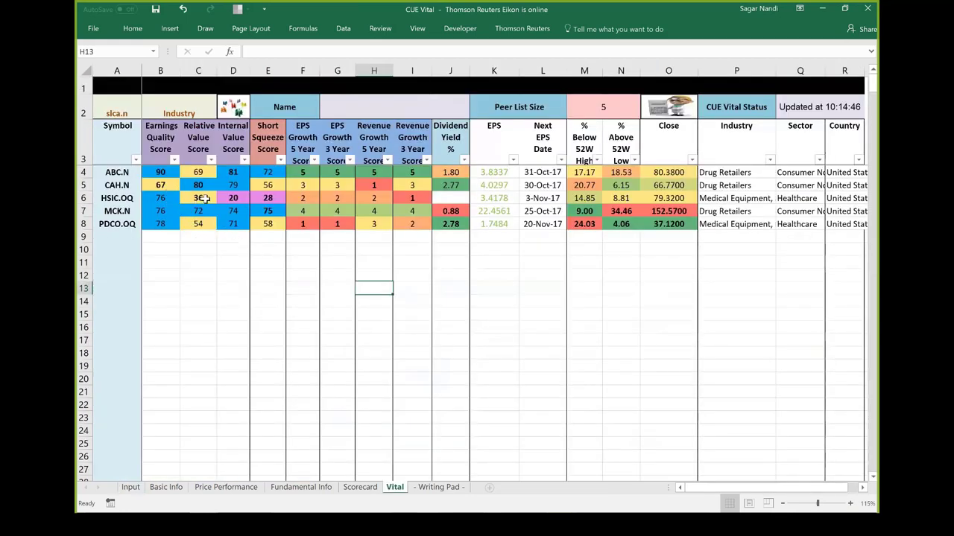
- Examine the relative value, internal value, short squeeze, EPS growth and revenue growth scores of HSIC.OQ
{"action": "left_click", "coordinate": [84, 197]}
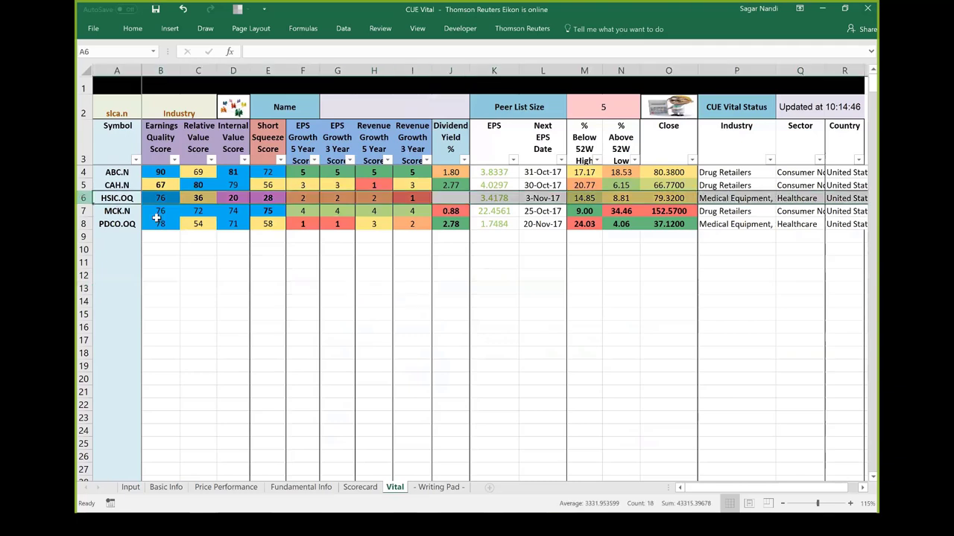
{"action": "left_click", "coordinate": [205, 254]}
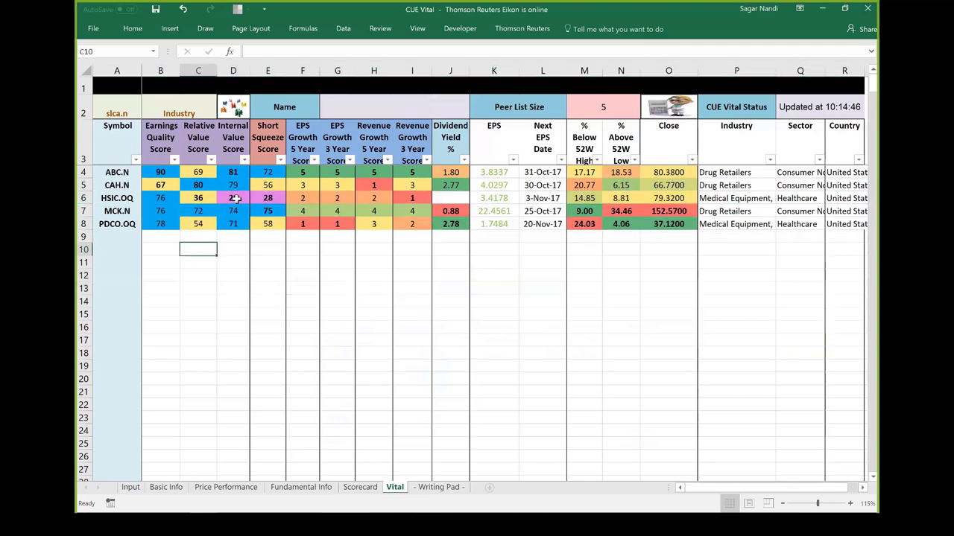
{"action": "left_click", "coordinate": [235, 198]}
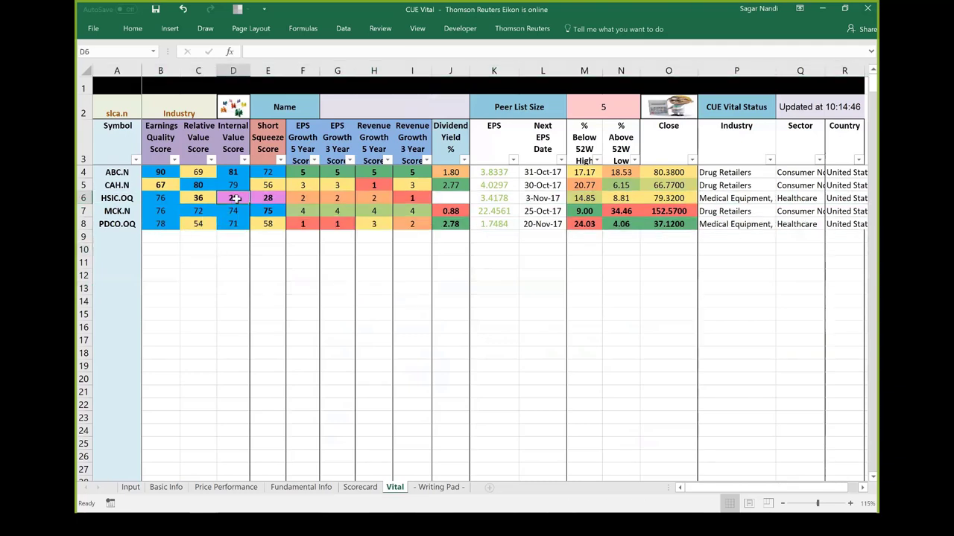
{"action": "left_click", "coordinate": [198, 198]}
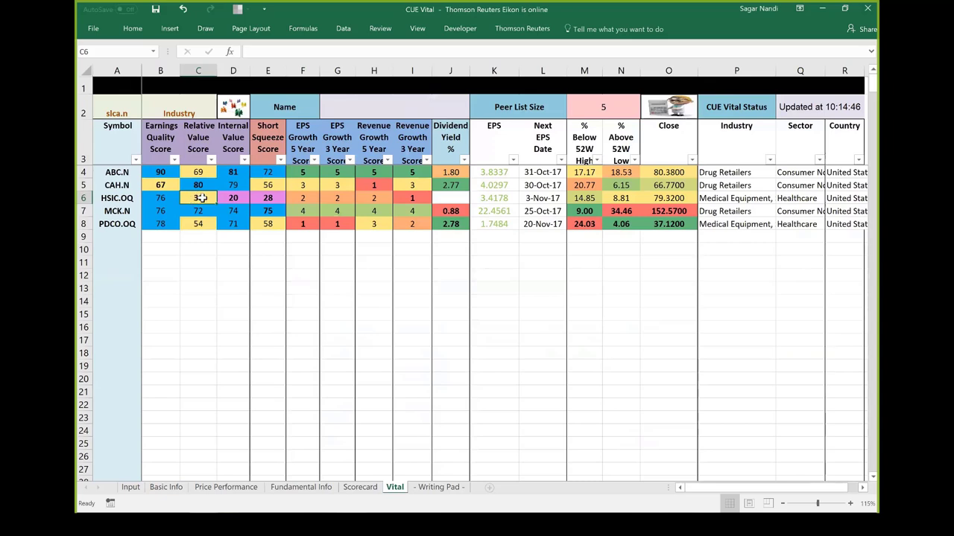
{"action": "left_click_drag", "start_coordinate": [199, 197], "coordinate": [233, 199]}
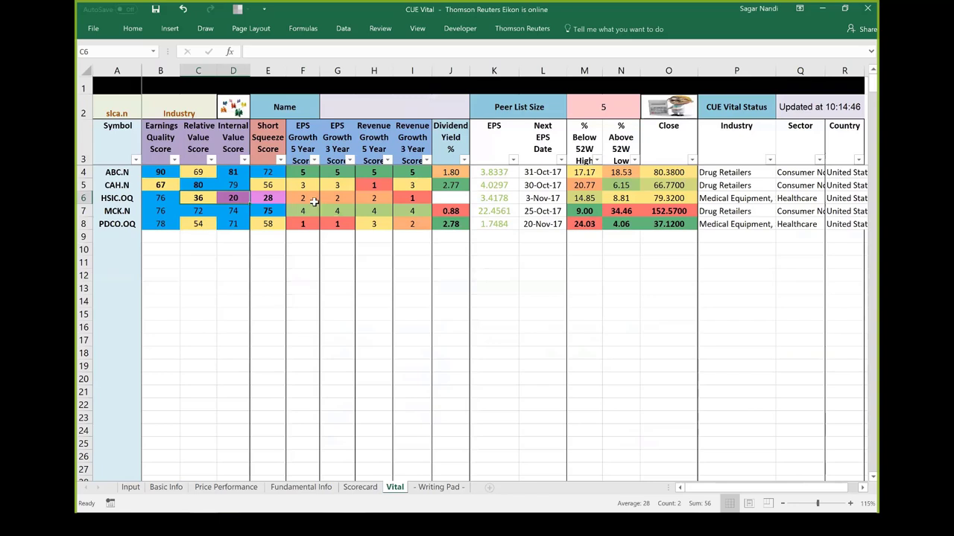
{"action": "left_click_drag", "start_coordinate": [301, 198], "coordinate": [404, 196]}
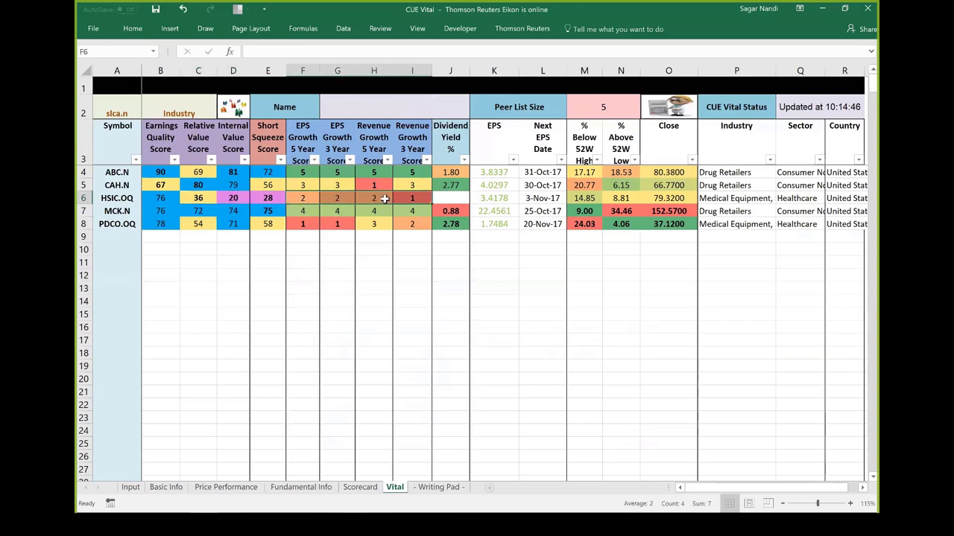
{"action": "left_click", "coordinate": [207, 198]}
{"action": "left_click_drag", "start_coordinate": [254, 200], "coordinate": [421, 200]}
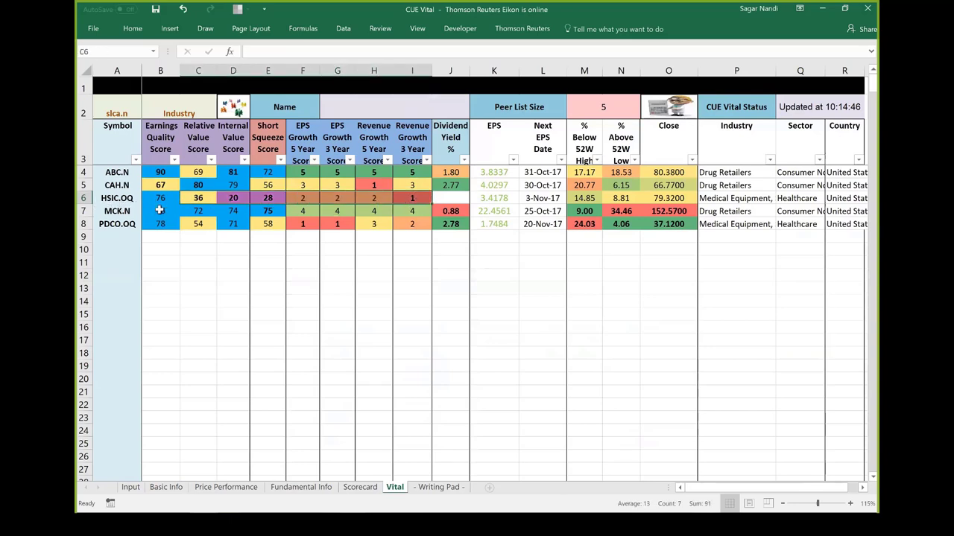
- Review the five symbols, then examine the earnings quality, value and growth scores of MCK.N
{"action": "left_click_drag", "start_coordinate": [118, 174], "coordinate": [117, 224]}
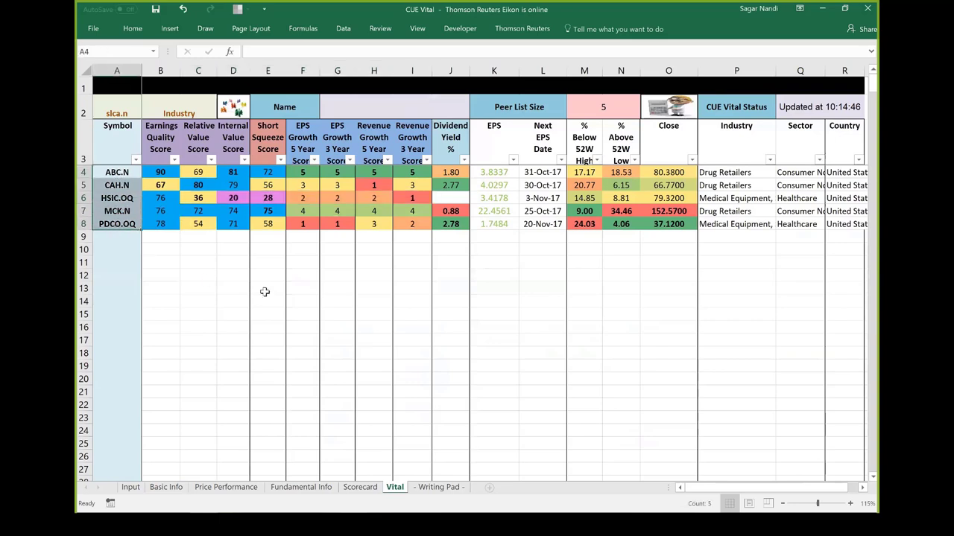
{"action": "left_click", "coordinate": [219, 257]}
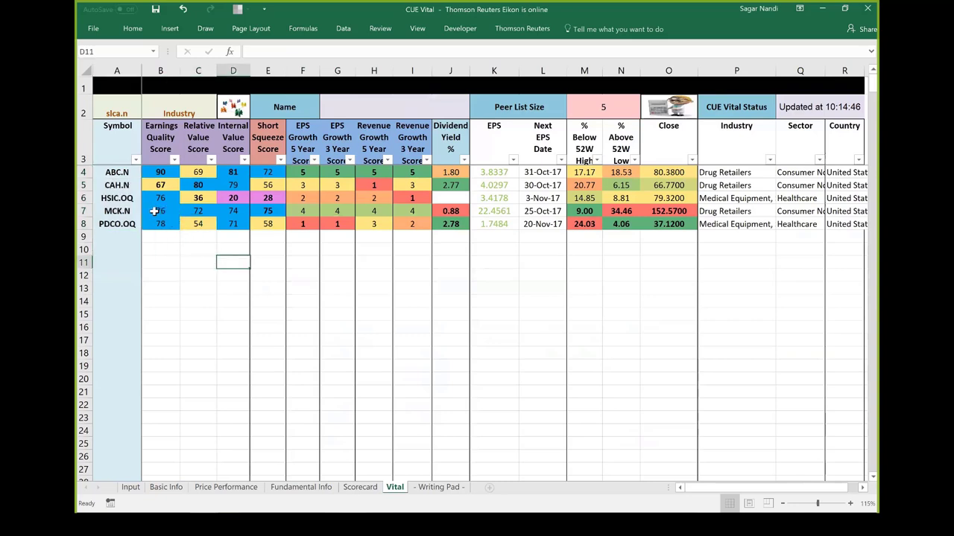
{"action": "left_click_drag", "start_coordinate": [159, 212], "coordinate": [240, 213]}
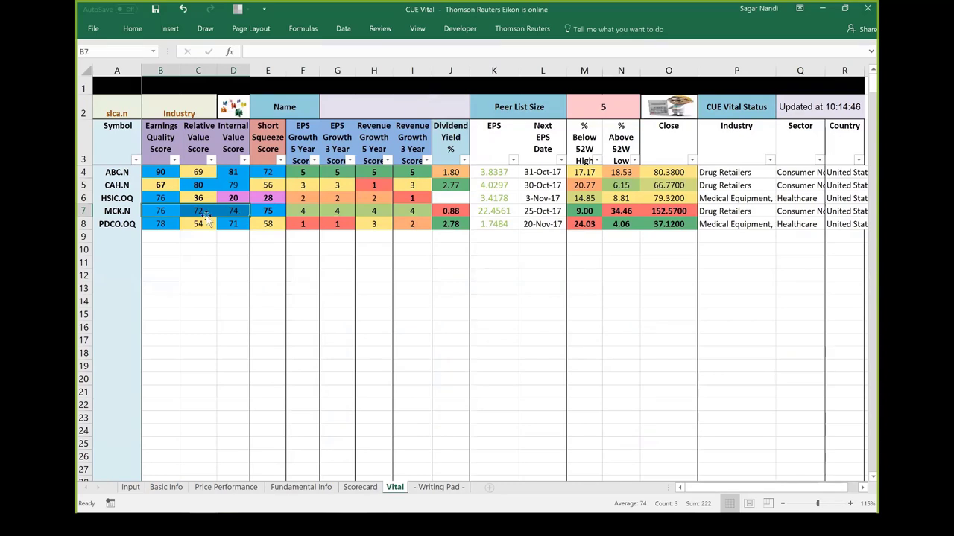
{"action": "left_click", "coordinate": [198, 213]}
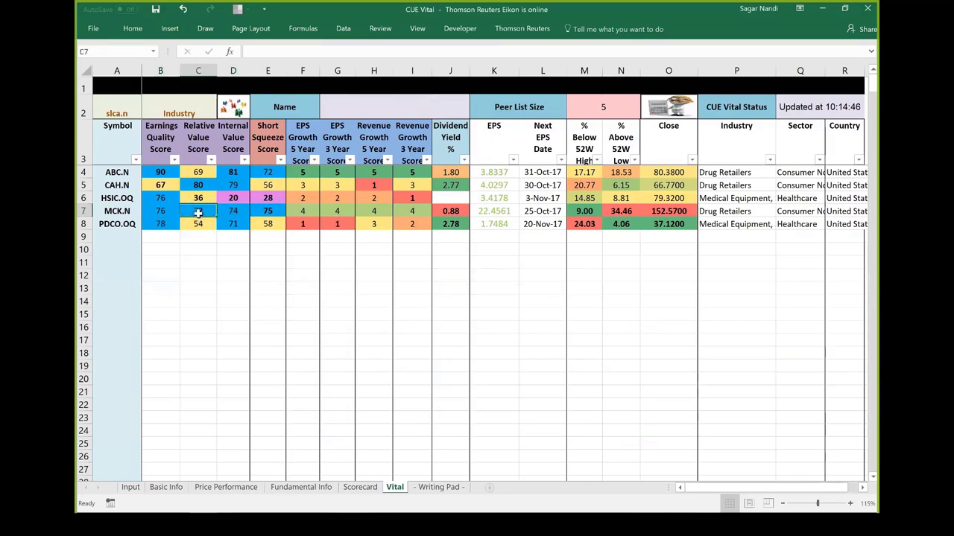
{"action": "left_click", "coordinate": [233, 213]}
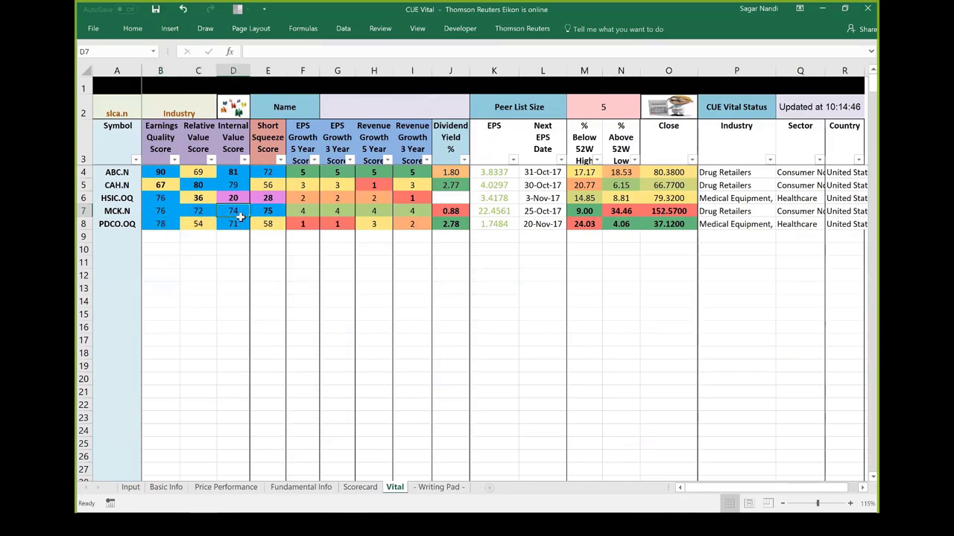
{"action": "left_click", "coordinate": [304, 213]}
{"action": "left_click_drag", "start_coordinate": [337, 213], "coordinate": [402, 216]}
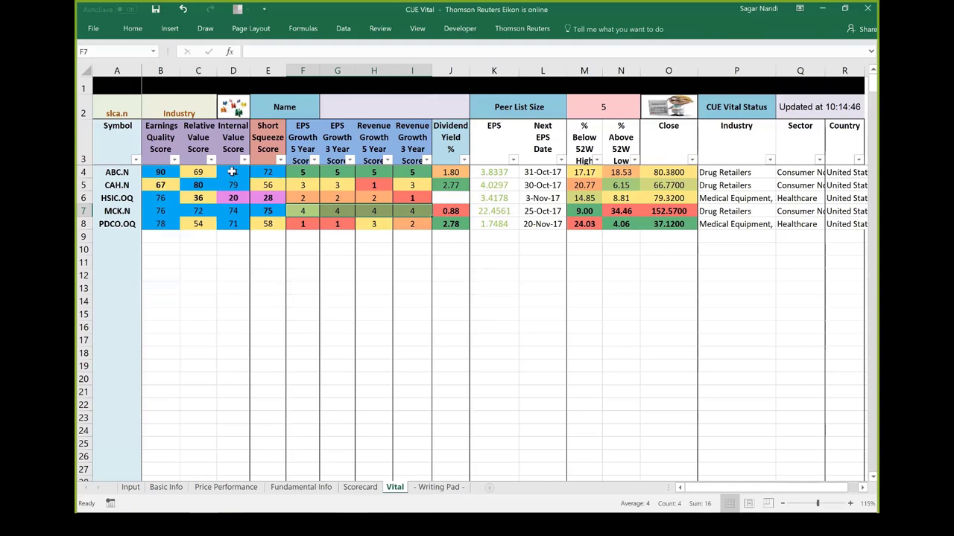
- Compare the value and growth scores of ABC.N with those of HSIC.OQ and PDCO.OQ
{"action": "left_click", "coordinate": [232, 172]}
{"action": "left_click", "coordinate": [197, 171]}
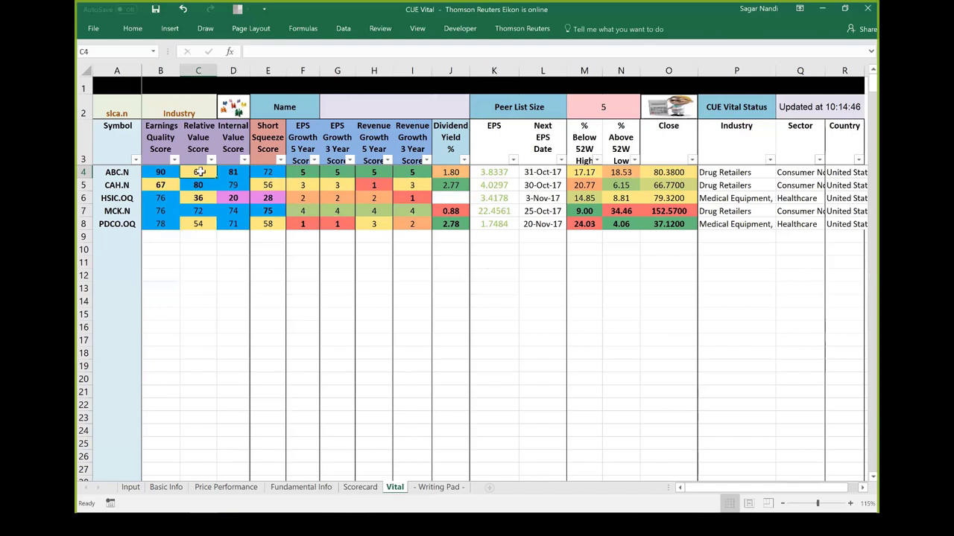
{"action": "left_click_drag", "start_coordinate": [313, 172], "coordinate": [402, 173]}
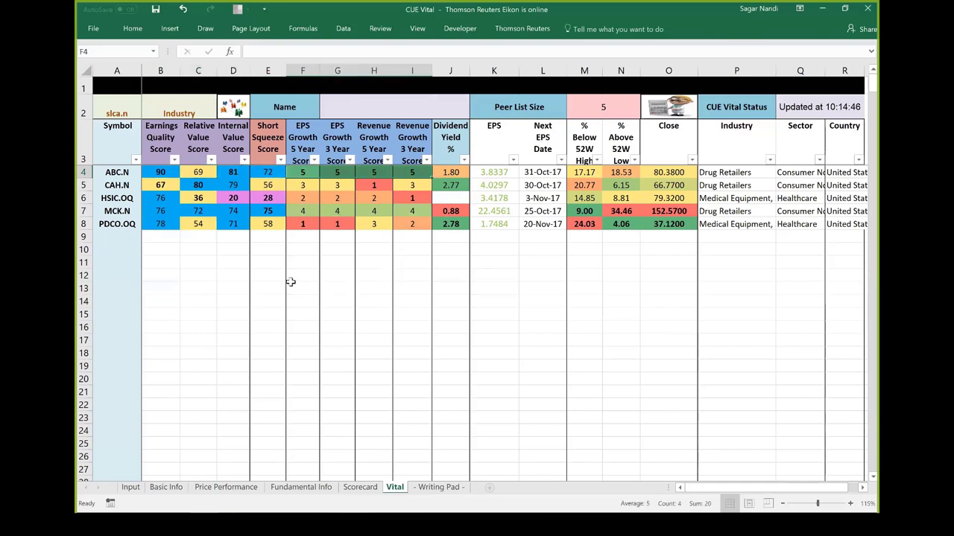
{"action": "left_click", "coordinate": [202, 198]}
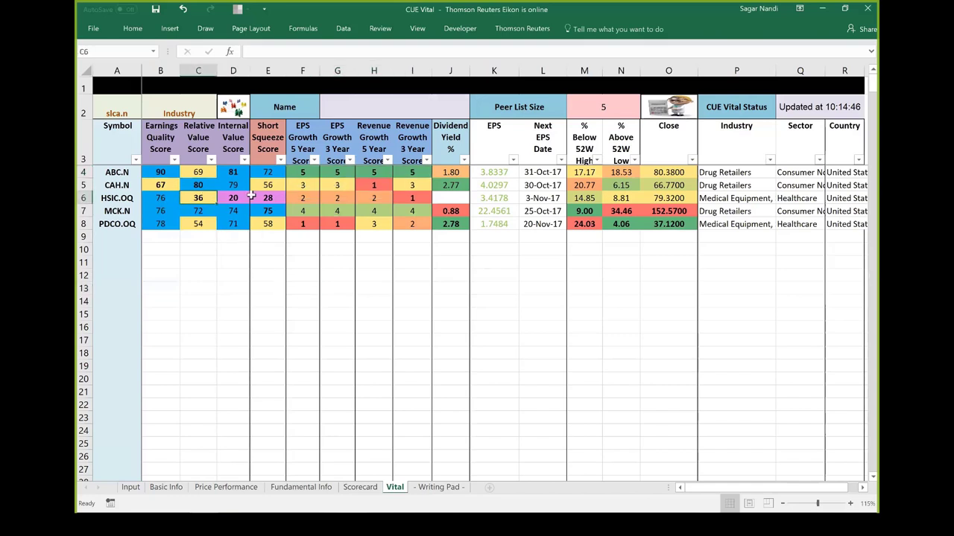
{"action": "left_click_drag", "start_coordinate": [252, 196], "coordinate": [336, 198]}
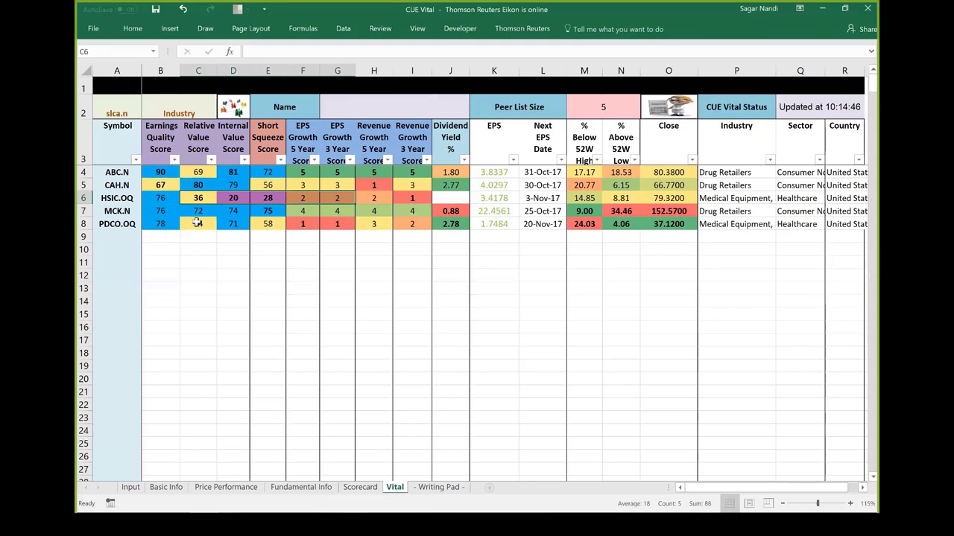
{"action": "left_click_drag", "start_coordinate": [196, 223], "coordinate": [286, 224]}
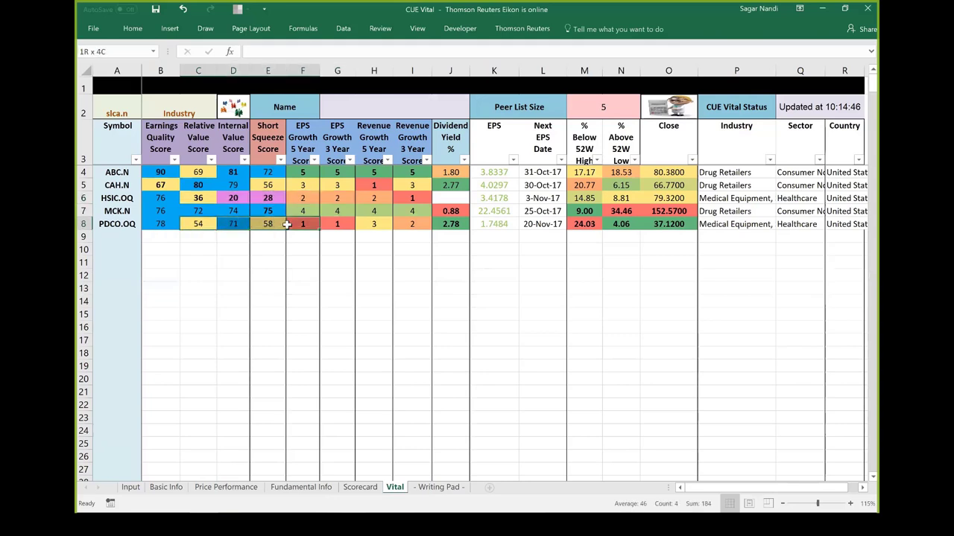
{"action": "left_click", "coordinate": [203, 225]}
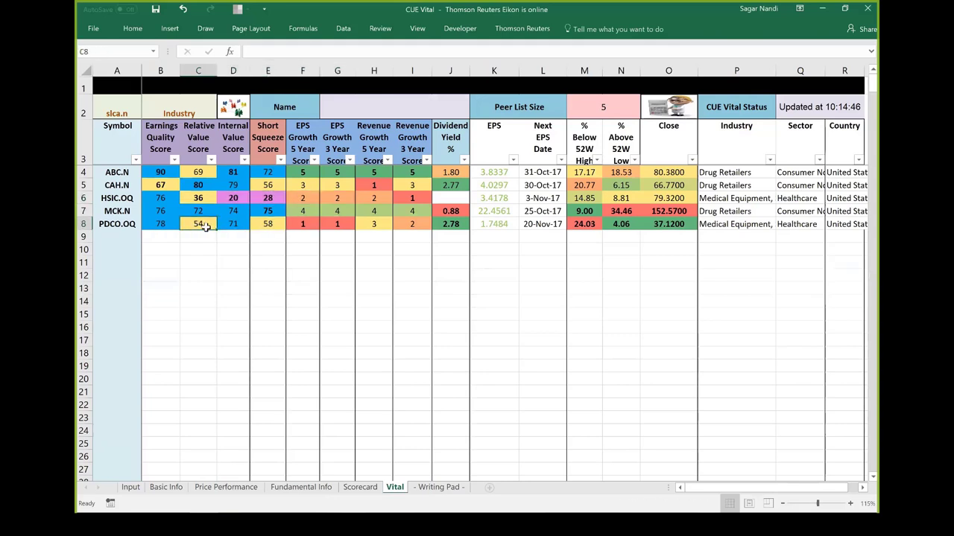
- Check the relative value scores of ABC.N, CAH.N and MCK.N and the earnings quality scores of all five stocks
{"action": "left_click", "coordinate": [198, 176]}
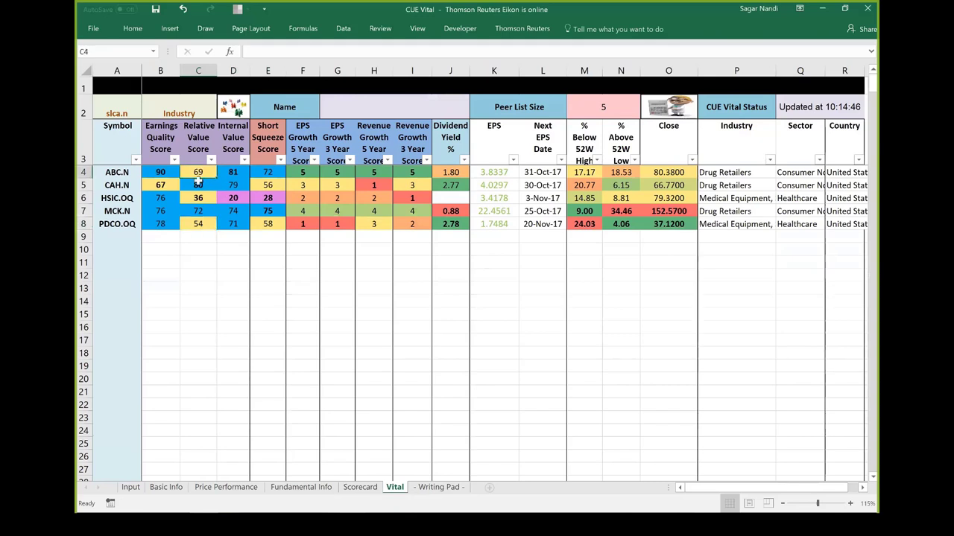
{"action": "left_click", "coordinate": [195, 184]}
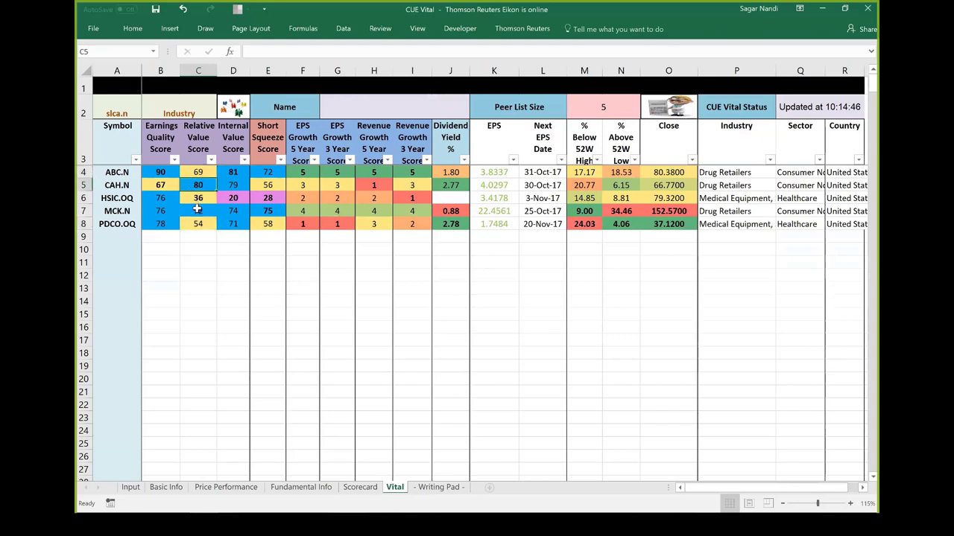
{"action": "left_click", "coordinate": [197, 211]}
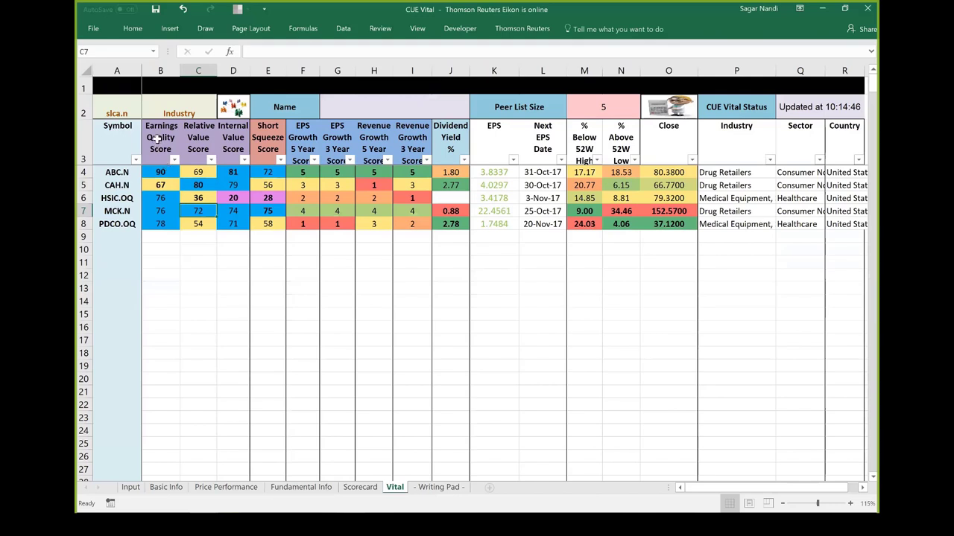
{"action": "left_click_drag", "start_coordinate": [157, 140], "coordinate": [154, 227]}
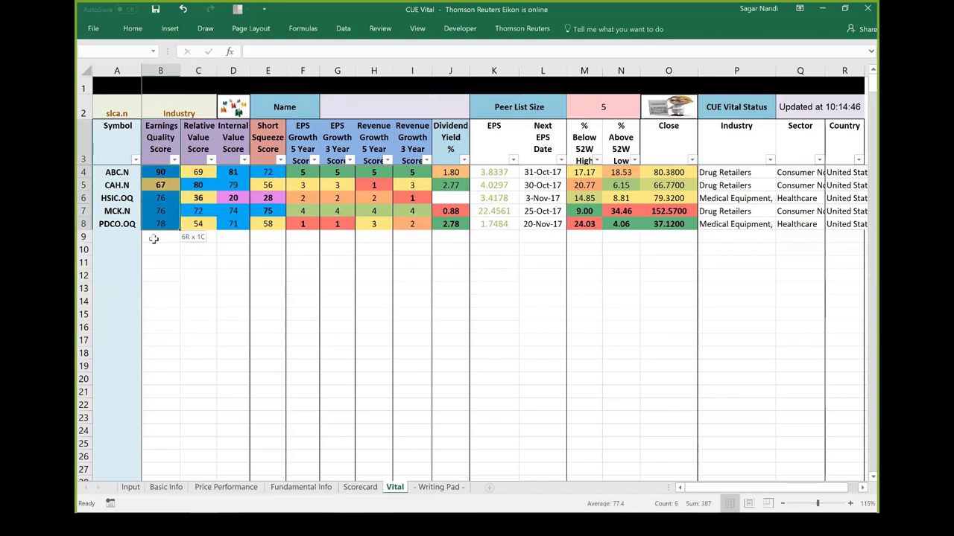
{"action": "left_click", "coordinate": [165, 265]}
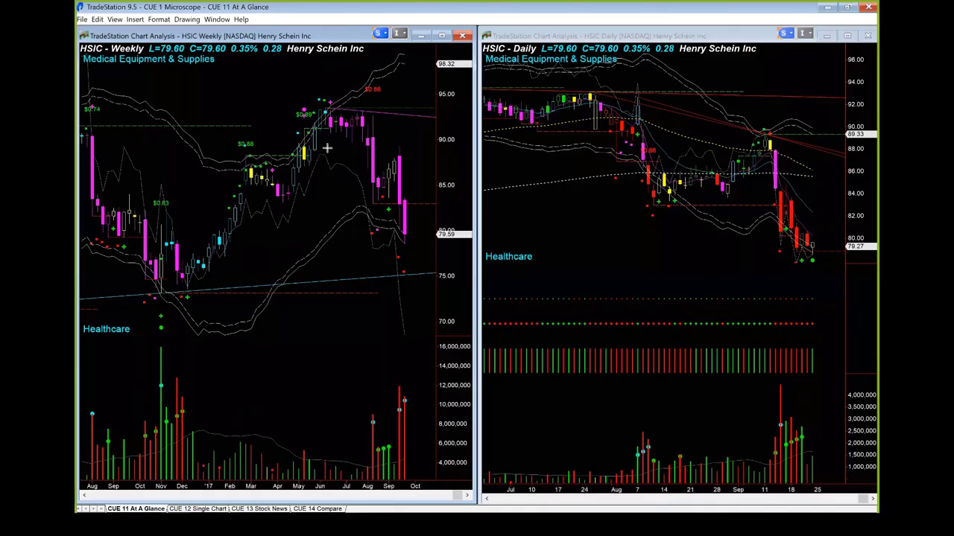
- Point arrows at the weekly HSIC decline and the signals around the latest daily HSIC candle in TradeStation, then clear them
{"action": "left_click_drag", "start_coordinate": [329, 140], "coordinate": [391, 246]}
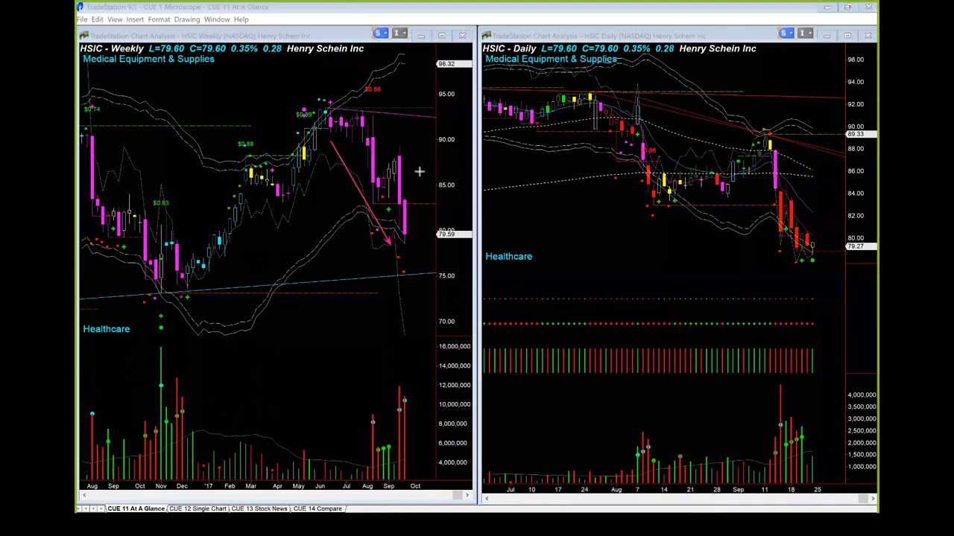
{"action": "mouse_move", "coordinate": [424, 154]}
{"action": "left_mouse_down"}
{"action": "mouse_move", "coordinate": [406, 170]}
{"action": "mouse_move", "coordinate": [411, 215]}
{"action": "left_mouse_up"}
{"action": "left_click_drag", "start_coordinate": [783, 284], "coordinate": [808, 268]}
{"action": "left_click", "coordinate": [815, 266]}
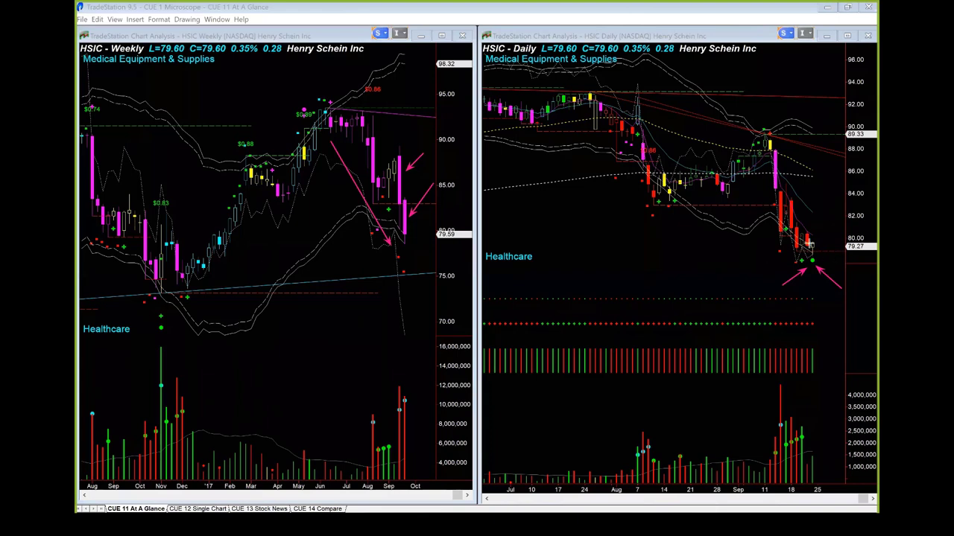
{"action": "mouse_move", "coordinate": [817, 242]}
{"action": "left_mouse_down"}
{"action": "mouse_move", "coordinate": [823, 222]}
{"action": "mouse_move", "coordinate": [835, 247]}
{"action": "left_mouse_up"}
{"action": "left_click_drag", "start_coordinate": [825, 254], "coordinate": [861, 254]}
{"action": "left_click_drag", "start_coordinate": [842, 248], "coordinate": [853, 217]}
{"action": "key", "text": "Escape"}
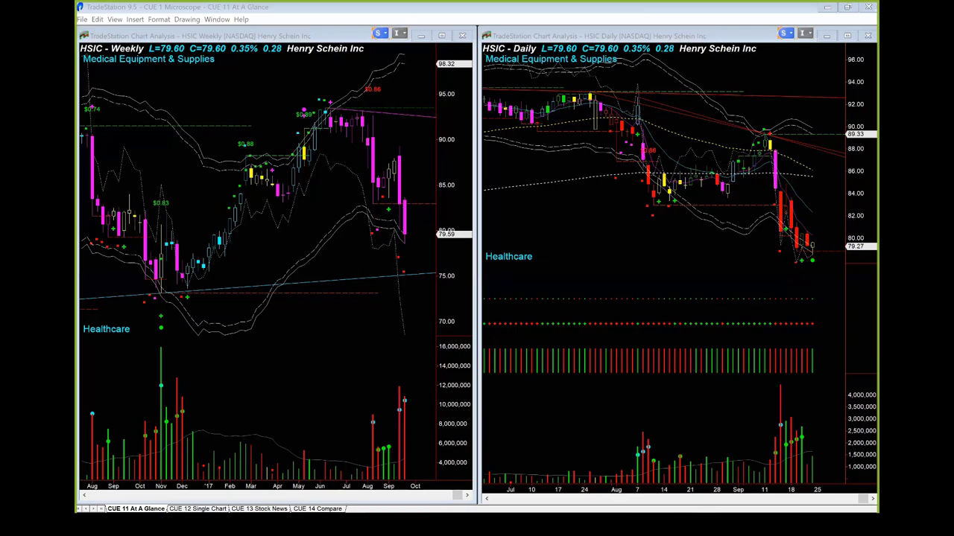
- Switch both charts to ABC and point arrows at the weekly drop, the $0.23 earnings label and the daily August drop
{"action": "key", "text": "Down"}
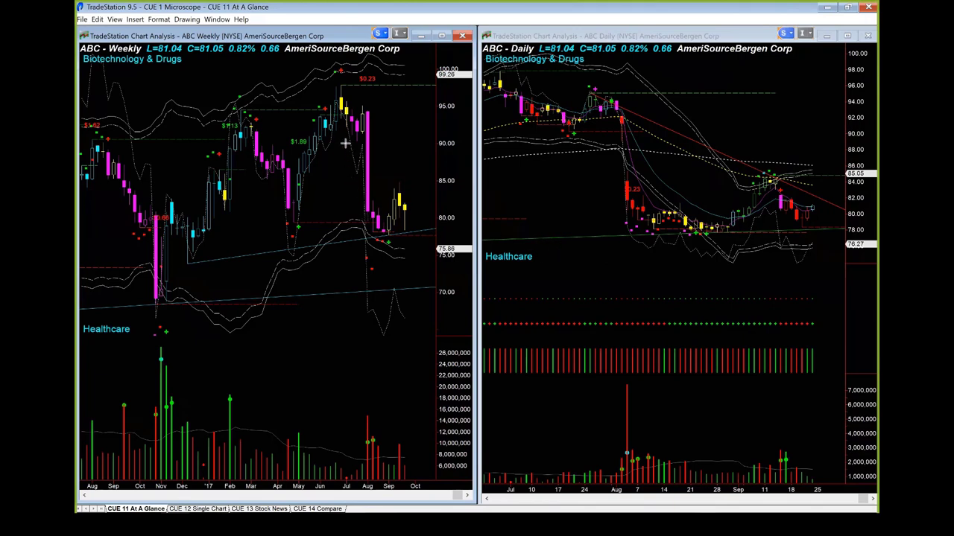
{"action": "left_click_drag", "start_coordinate": [345, 144], "coordinate": [355, 221]}
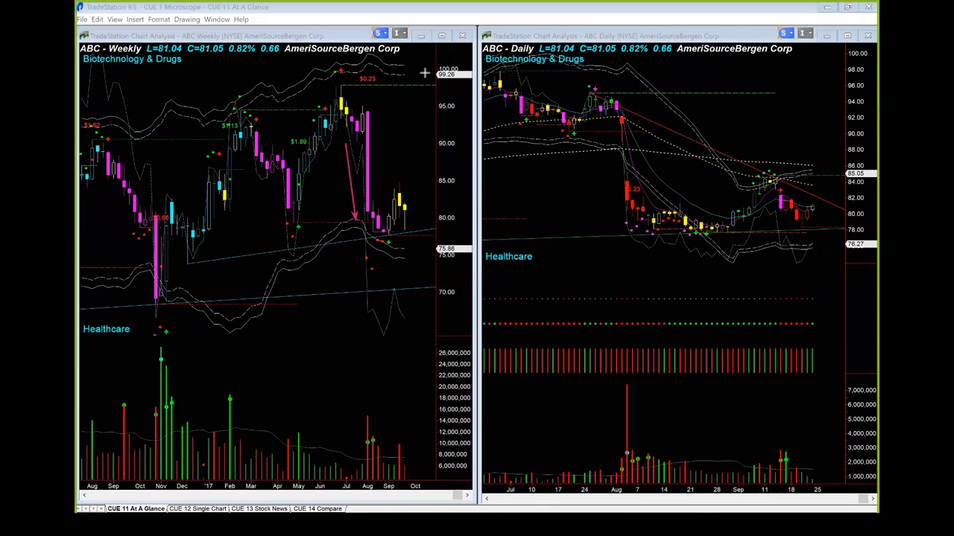
{"action": "left_click_drag", "start_coordinate": [425, 72], "coordinate": [382, 79]}
{"action": "left_click_drag", "start_coordinate": [605, 119], "coordinate": [624, 223]}
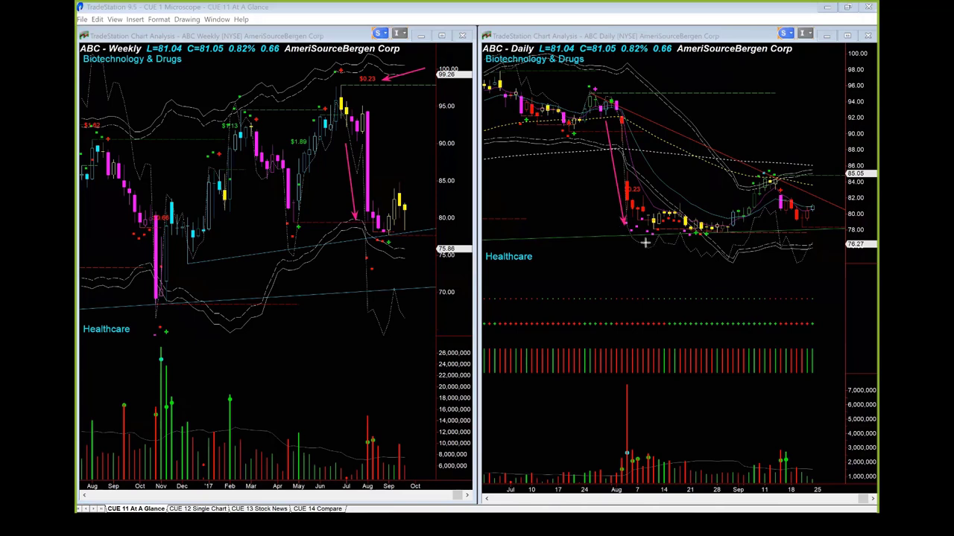
- Point arrows at the August base and the September rebound on the weekly and daily ABC charts
{"action": "left_click_drag", "start_coordinate": [635, 225], "coordinate": [649, 237]}
{"action": "left_click_drag", "start_coordinate": [720, 233], "coordinate": [724, 232]}
{"action": "left_click_drag", "start_coordinate": [307, 230], "coordinate": [383, 232]}
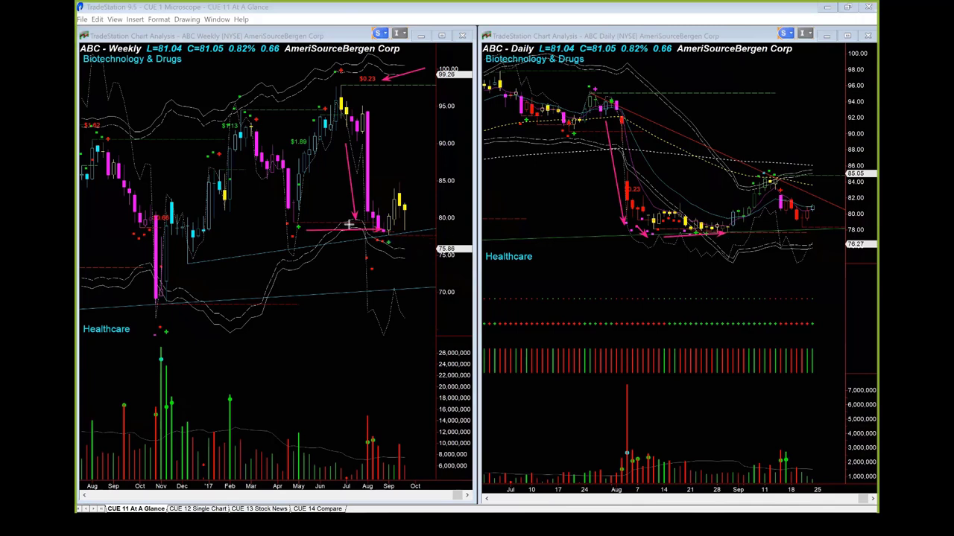
{"action": "mouse_move", "coordinate": [389, 238]}
{"action": "left_mouse_down"}
{"action": "mouse_move", "coordinate": [415, 214]}
{"action": "mouse_move", "coordinate": [386, 213]}
{"action": "left_mouse_up"}
{"action": "left_click_drag", "start_coordinate": [719, 214], "coordinate": [752, 180]}
{"action": "left_click_drag", "start_coordinate": [726, 170], "coordinate": [761, 178]}
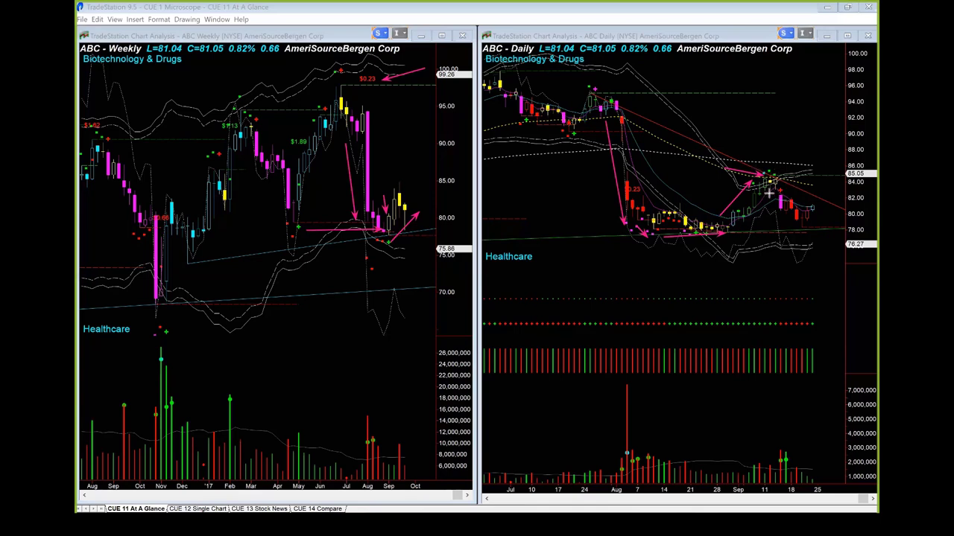
- Point arrows at ABC's September pullback, its latest weekly and daily candles, and the daily levels above and below, then clear them
{"action": "left_click_drag", "start_coordinate": [769, 193], "coordinate": [786, 220]}
{"action": "left_click_drag", "start_coordinate": [846, 228], "coordinate": [822, 214]}
{"action": "left_click_drag", "start_coordinate": [453, 172], "coordinate": [412, 205]}
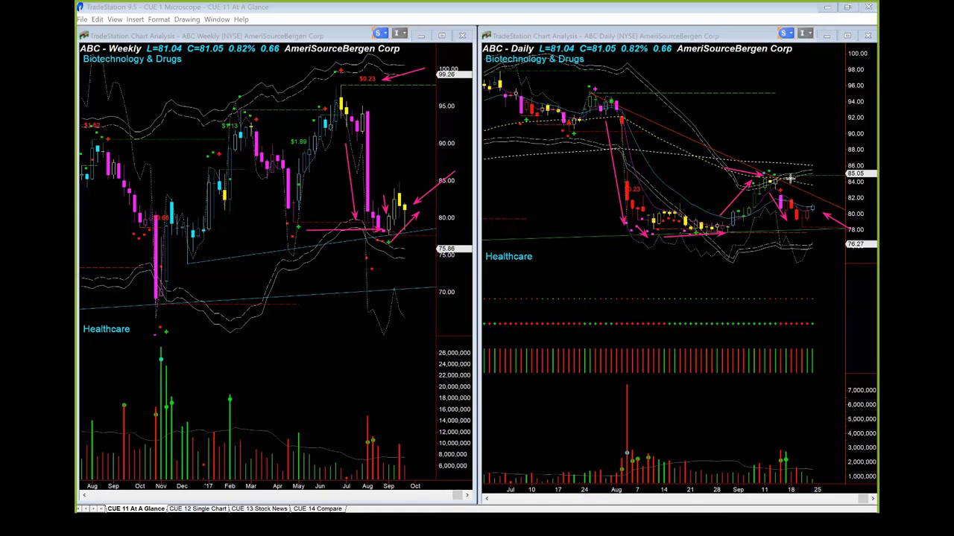
{"action": "left_click_drag", "start_coordinate": [788, 179], "coordinate": [849, 207]}
{"action": "left_click_drag", "start_coordinate": [757, 239], "coordinate": [849, 231]}
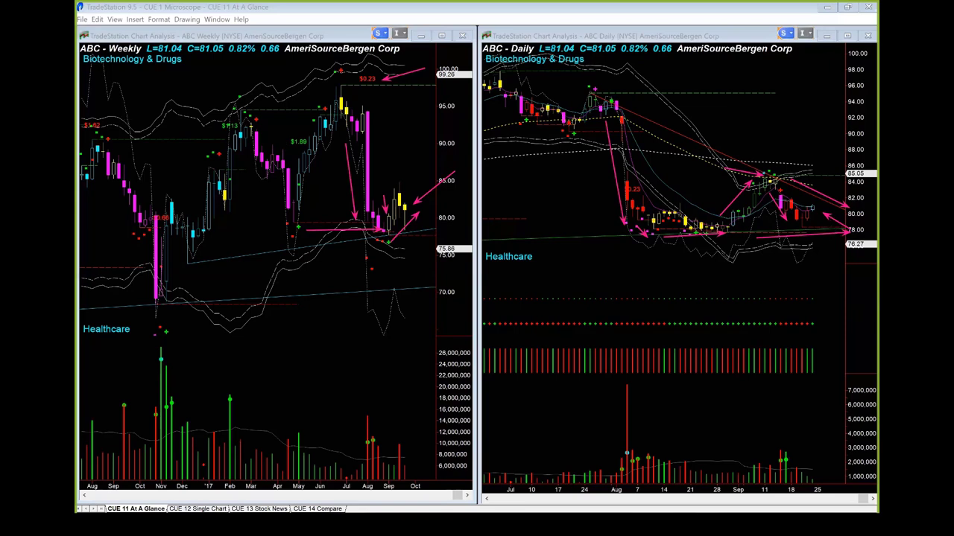
{"action": "key", "text": "Escape"}
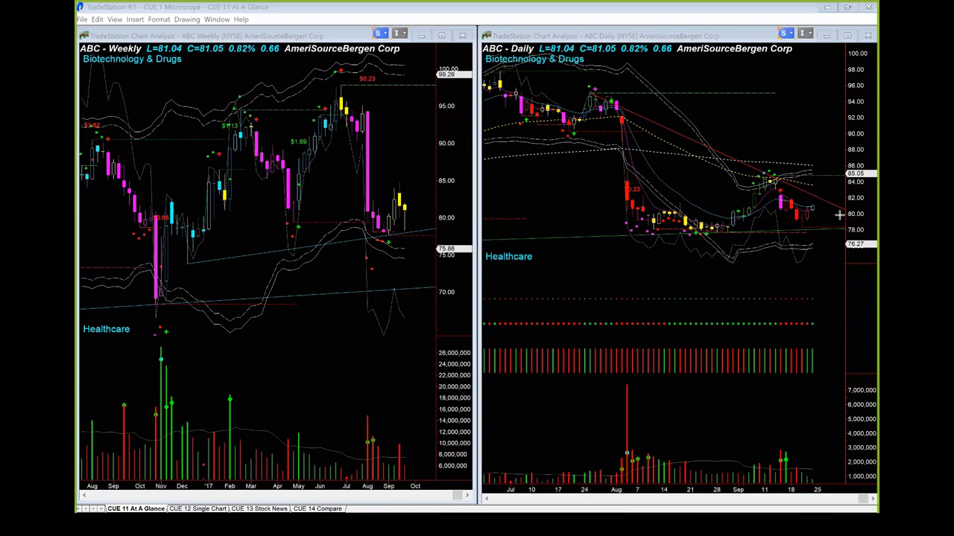
- Sketch arrows for possible downward and upward price paths from the latest daily ABC candle, then clear them
{"action": "mouse_move", "coordinate": [817, 211]}
{"action": "left_mouse_down"}
{"action": "mouse_move", "coordinate": [824, 228]}
{"action": "mouse_move", "coordinate": [850, 231]}
{"action": "left_mouse_up"}
{"action": "left_click_drag", "start_coordinate": [823, 210], "coordinate": [833, 177]}
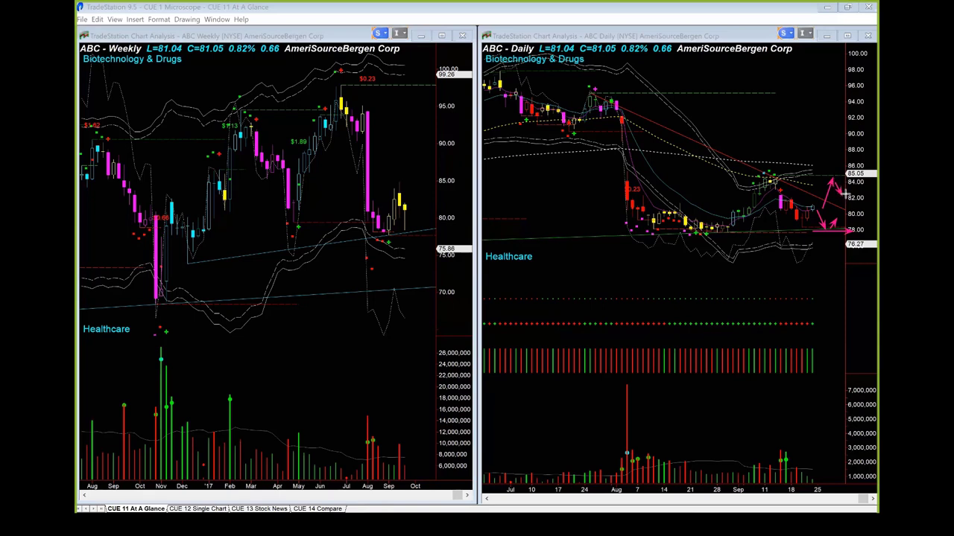
{"action": "left_click_drag", "start_coordinate": [845, 194], "coordinate": [868, 133]}
{"action": "left_click_drag", "start_coordinate": [842, 199], "coordinate": [869, 200]}
{"action": "key", "text": "Escape"}
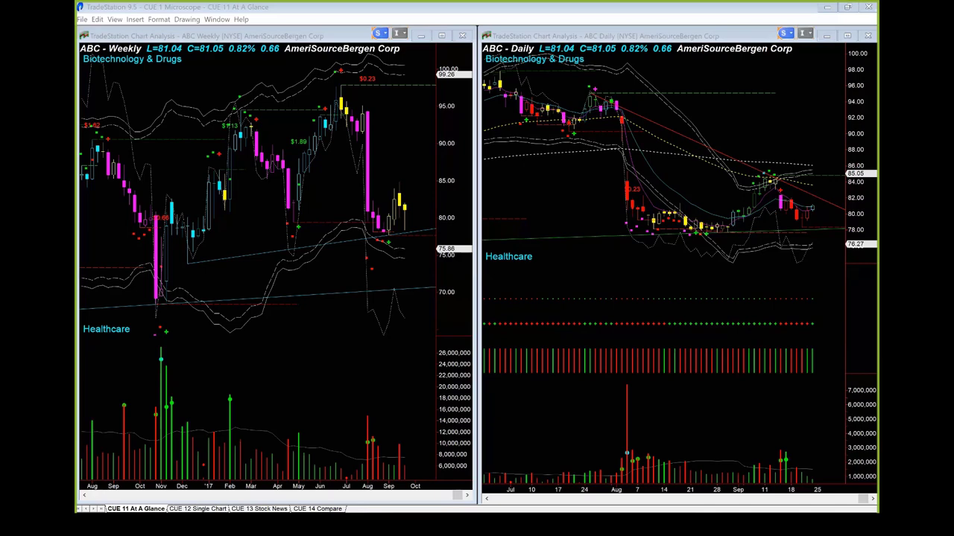
- Switch both charts to MCK and point arrows at the weekly drop, the rebound and the rising weekly and daily trendlines
{"action": "left_click", "coordinate": [413, 134]}
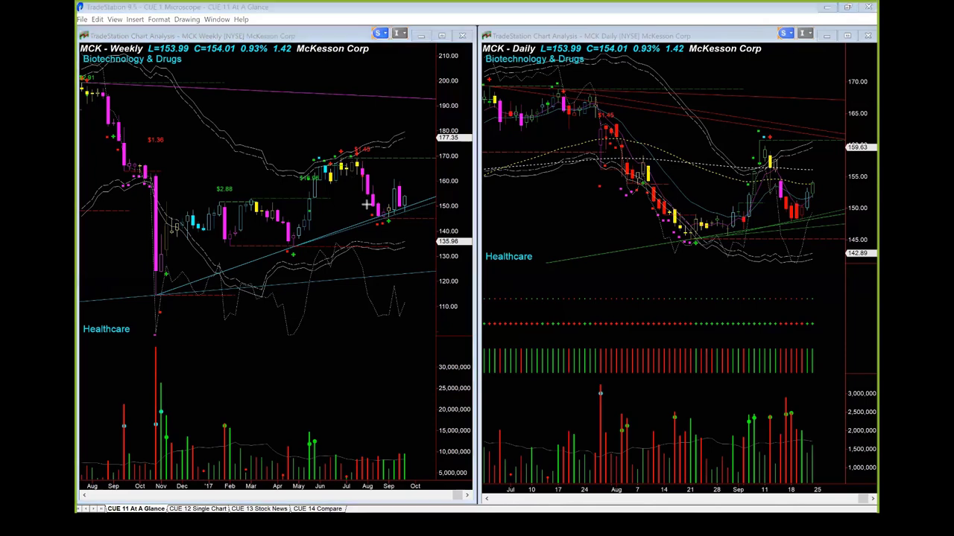
{"action": "left_click_drag", "start_coordinate": [351, 181], "coordinate": [371, 218]}
{"action": "mouse_move", "coordinate": [201, 284]}
{"action": "left_mouse_down"}
{"action": "mouse_move", "coordinate": [373, 231]}
{"action": "mouse_move", "coordinate": [416, 208]}
{"action": "mouse_move", "coordinate": [396, 206]}
{"action": "mouse_move", "coordinate": [395, 178]}
{"action": "left_mouse_up"}
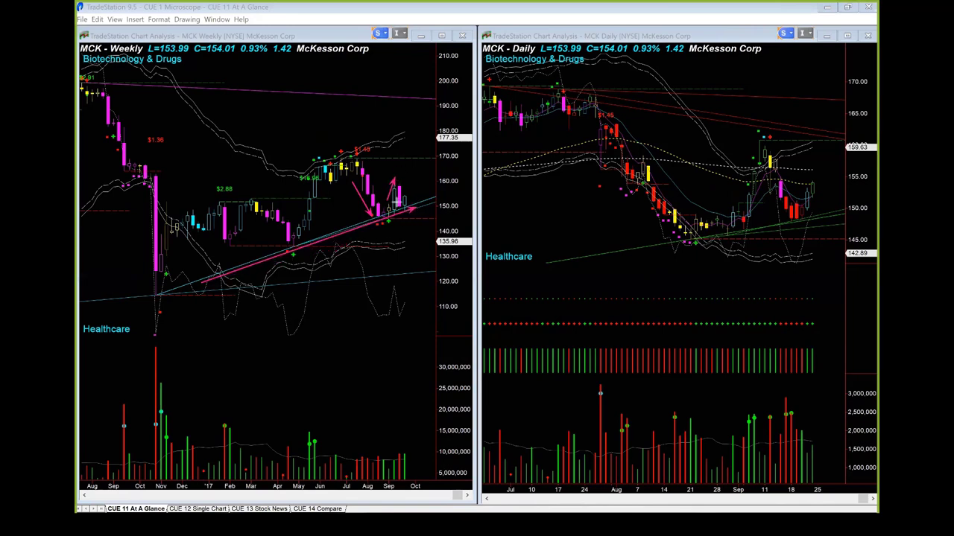
{"action": "left_click_drag", "start_coordinate": [386, 270], "coordinate": [396, 211]}
{"action": "left_click_drag", "start_coordinate": [431, 180], "coordinate": [407, 200]}
{"action": "left_click_drag", "start_coordinate": [709, 241], "coordinate": [873, 212]}
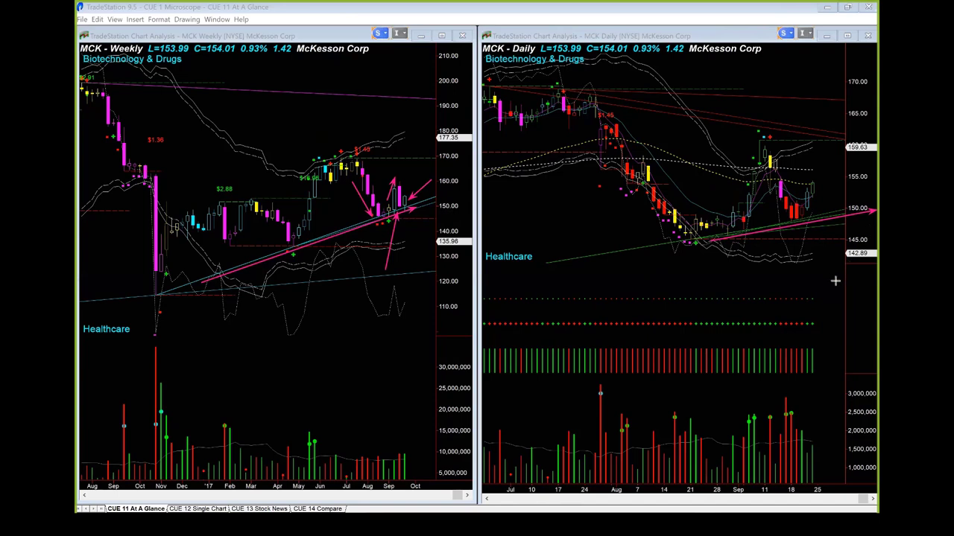
- Point arrows at MCK's daily September lows on the rising trendline and the rebound from them, then clear all arrows
{"action": "left_click_drag", "start_coordinate": [835, 281], "coordinate": [804, 217]}
{"action": "left_click_drag", "start_coordinate": [725, 269], "coordinate": [733, 263]}
{"action": "left_click_drag", "start_coordinate": [776, 230], "coordinate": [784, 224]}
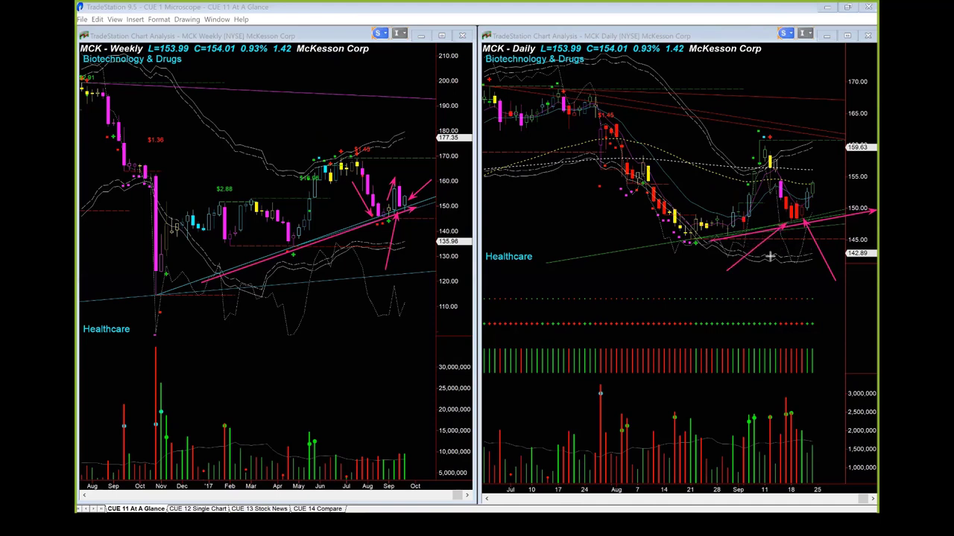
{"action": "left_click_drag", "start_coordinate": [764, 278], "coordinate": [796, 222]}
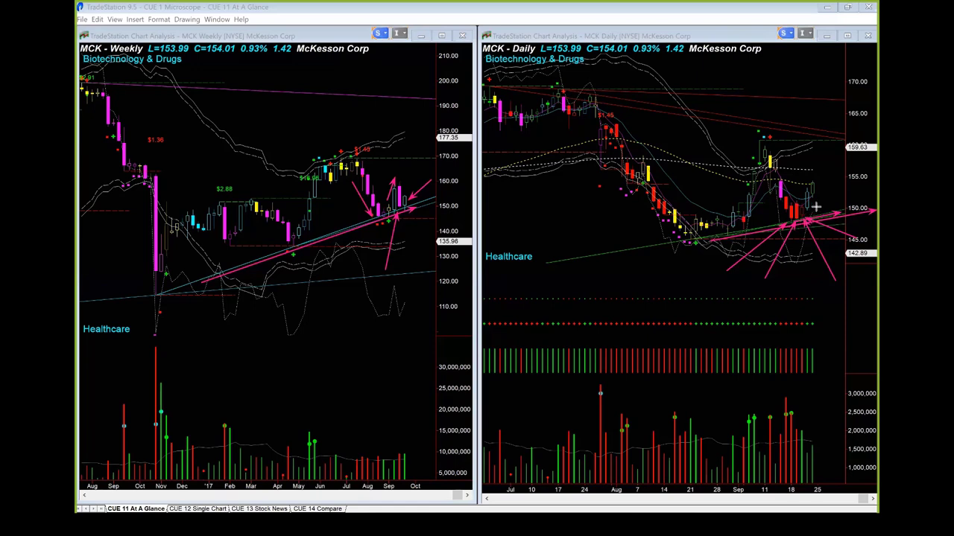
{"action": "left_click_drag", "start_coordinate": [814, 207], "coordinate": [836, 176]}
{"action": "left_click_drag", "start_coordinate": [790, 161], "coordinate": [805, 190]}
{"action": "left_click_drag", "start_coordinate": [792, 264], "coordinate": [800, 221]}
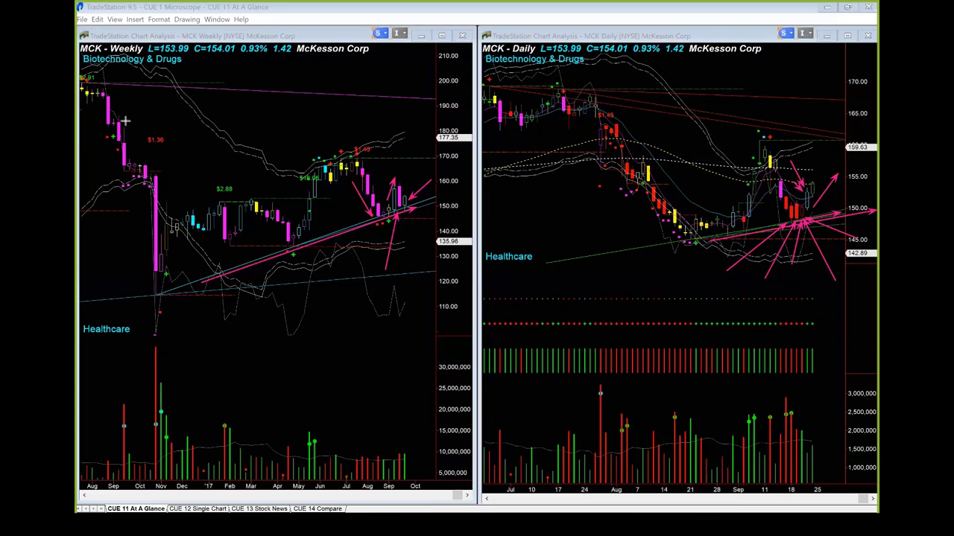
{"action": "key", "text": "Escape"}
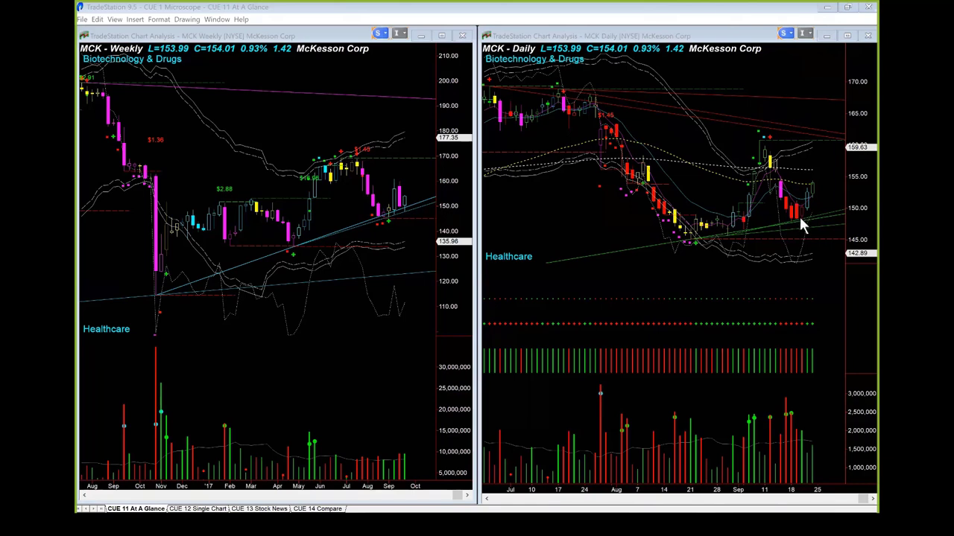
- Open the CUE 12 Single Chart workspace, set the MCK chart to 10 minutes and point an arrow at its interval label
{"action": "left_click", "coordinate": [214, 509]}
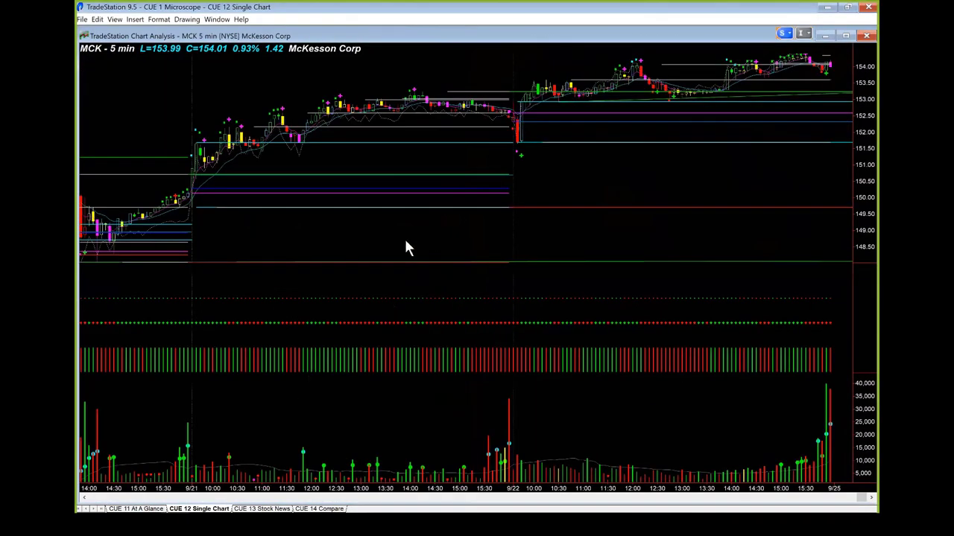
{"action": "type", "text": "10"}
{"action": "key", "text": "Return"}
{"action": "left_click_drag", "start_coordinate": [94, 86], "coordinate": [116, 58]}
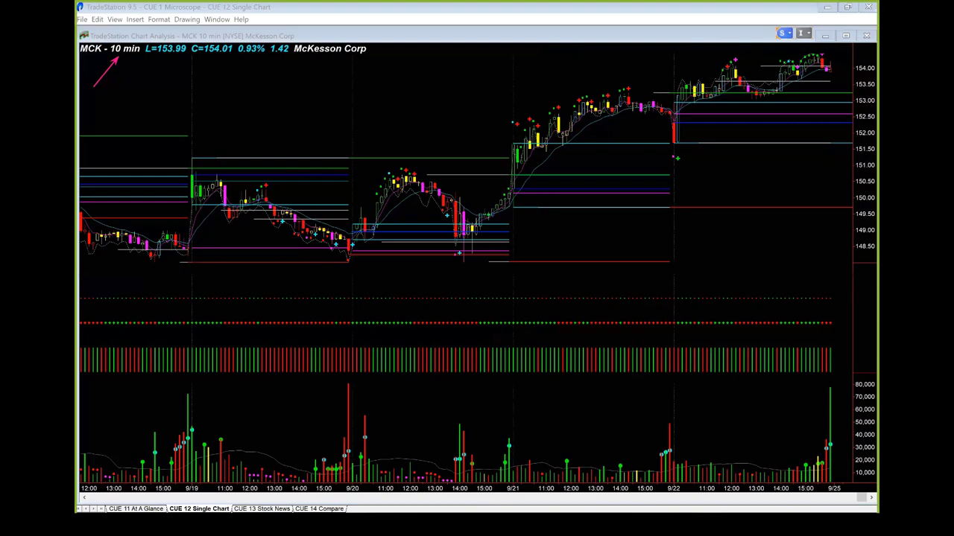
- Switch the MCK chart to daily, inspect the candle at the September low, and set the interval to 5 minutes
{"action": "key", "text": "d"}
{"action": "key", "text": "Return"}
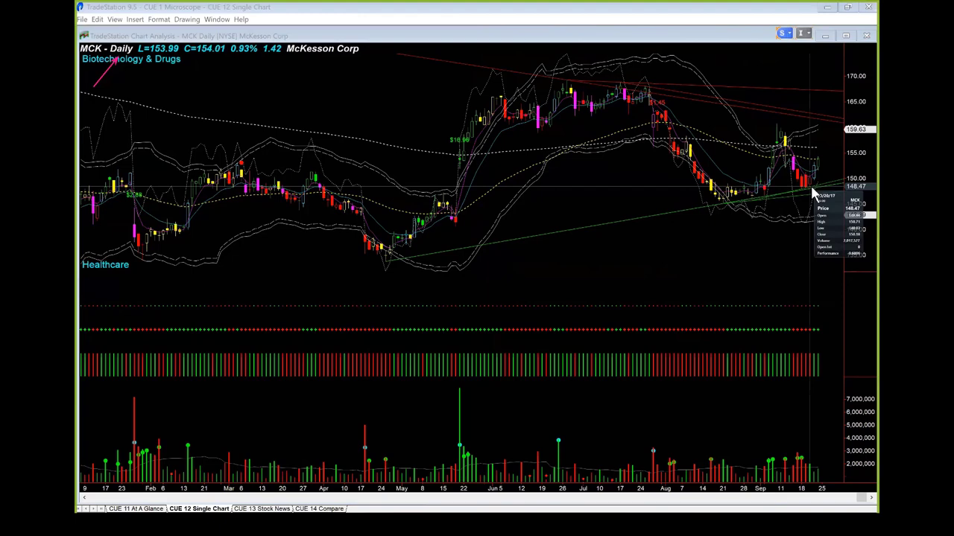
{"action": "left_click", "coordinate": [811, 185]}
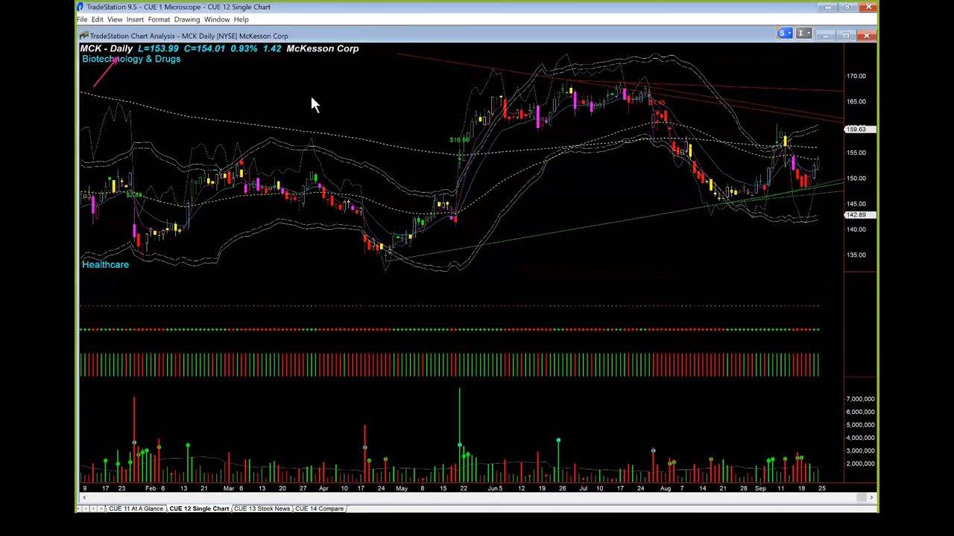
{"action": "key", "text": "5"}
{"action": "key", "text": "Return"}
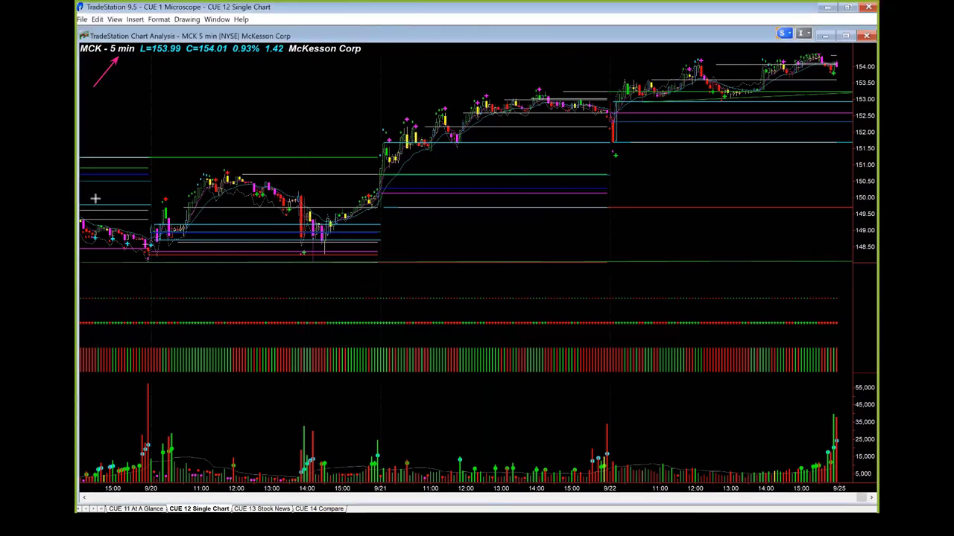
- Point arrows along the support line near 148 and at the September 20 morning spike and afternoon low on the 5-minute MCK chart
{"action": "left_click_drag", "start_coordinate": [107, 270], "coordinate": [163, 271]}
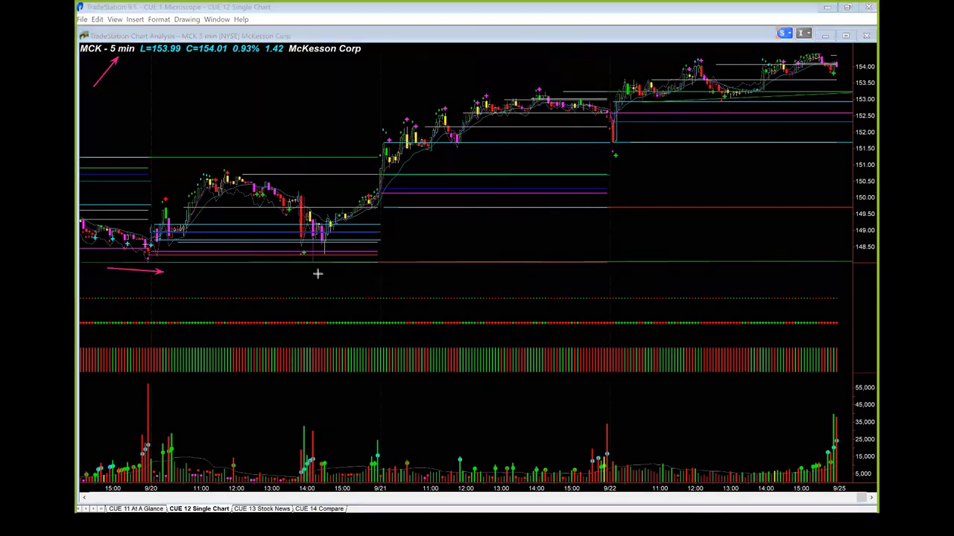
{"action": "left_click_drag", "start_coordinate": [317, 274], "coordinate": [426, 265]}
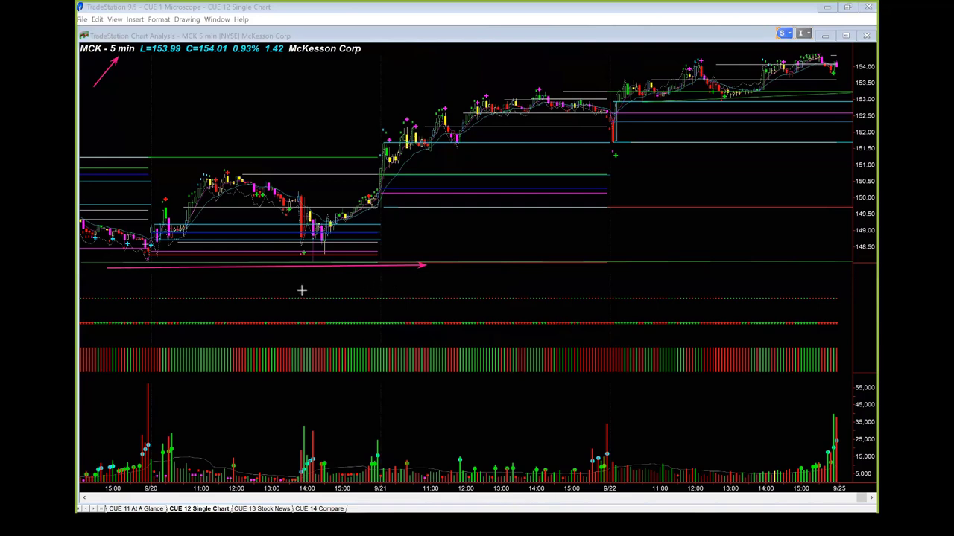
{"action": "left_click_drag", "start_coordinate": [278, 286], "coordinate": [311, 264]}
{"action": "left_click_drag", "start_coordinate": [145, 201], "coordinate": [158, 211]}
{"action": "left_click_drag", "start_coordinate": [157, 200], "coordinate": [149, 190]}
{"action": "left_click_drag", "start_coordinate": [267, 284], "coordinate": [304, 265]}
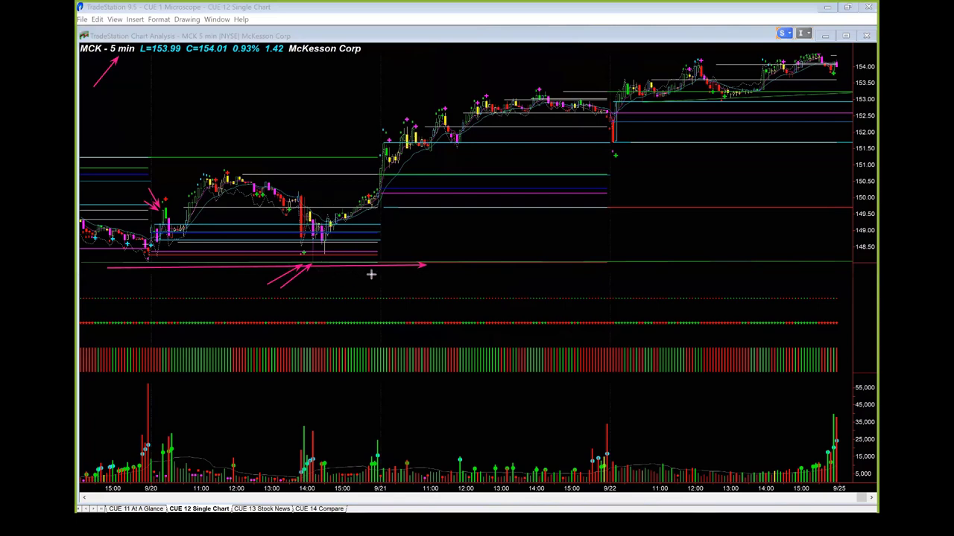
- Point arrows at MCK's September 20 afternoon reversal and the rally from there into September 22
{"action": "left_click_drag", "start_coordinate": [363, 285], "coordinate": [329, 235]}
{"action": "left_click_drag", "start_coordinate": [318, 197], "coordinate": [326, 213]}
{"action": "left_click_drag", "start_coordinate": [315, 272], "coordinate": [407, 272]}
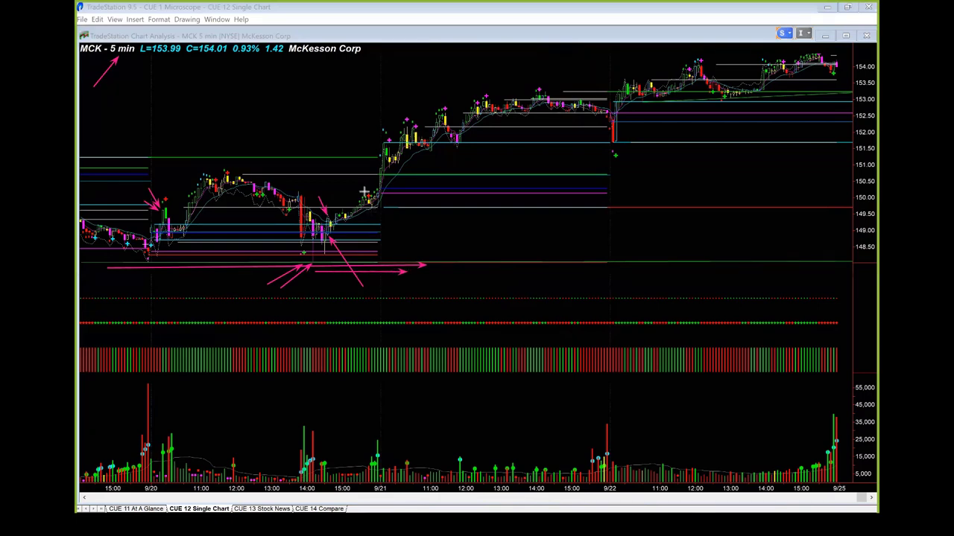
{"action": "left_click_drag", "start_coordinate": [346, 180], "coordinate": [380, 193]}
{"action": "mouse_move", "coordinate": [348, 152]}
{"action": "left_mouse_down"}
{"action": "mouse_move", "coordinate": [415, 90]}
{"action": "mouse_move", "coordinate": [568, 66]}
{"action": "mouse_move", "coordinate": [660, 39]}
{"action": "mouse_move", "coordinate": [701, 52]}
{"action": "left_mouse_up"}
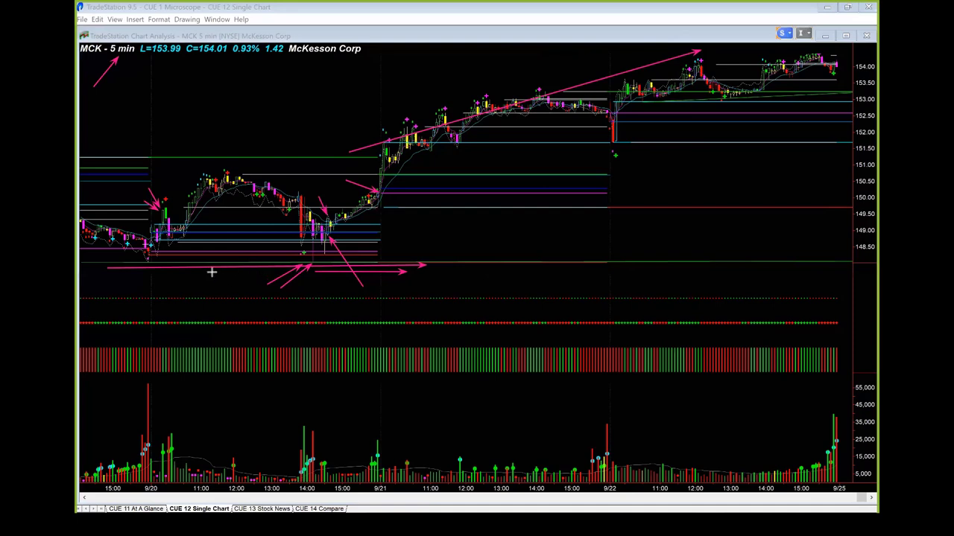
- Mark the September 20 afternoon low again, clear all arrows and return to the CUE 11 At A Glance workspace
{"action": "left_click_drag", "start_coordinate": [213, 270], "coordinate": [359, 268]}
{"action": "left_click_drag", "start_coordinate": [214, 287], "coordinate": [309, 261]}
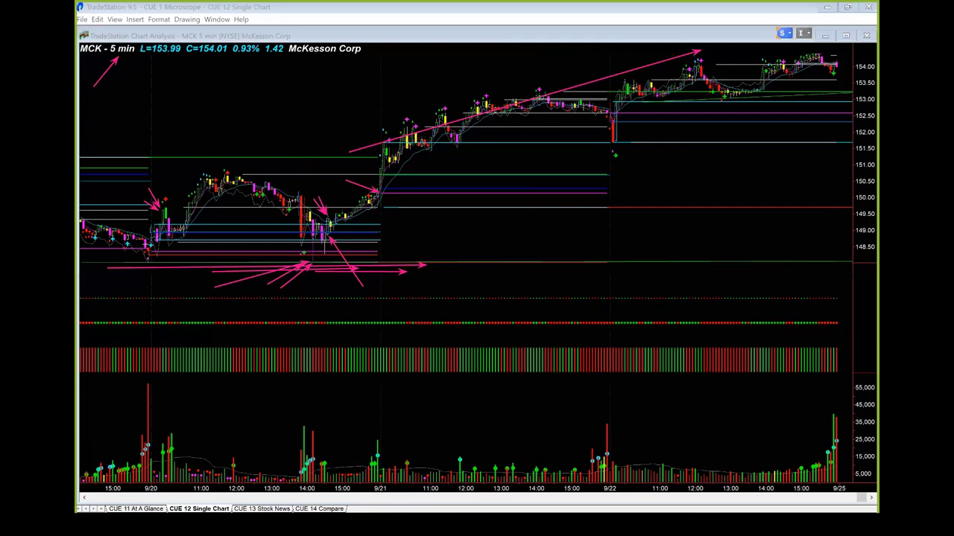
{"action": "key", "text": "Escape"}
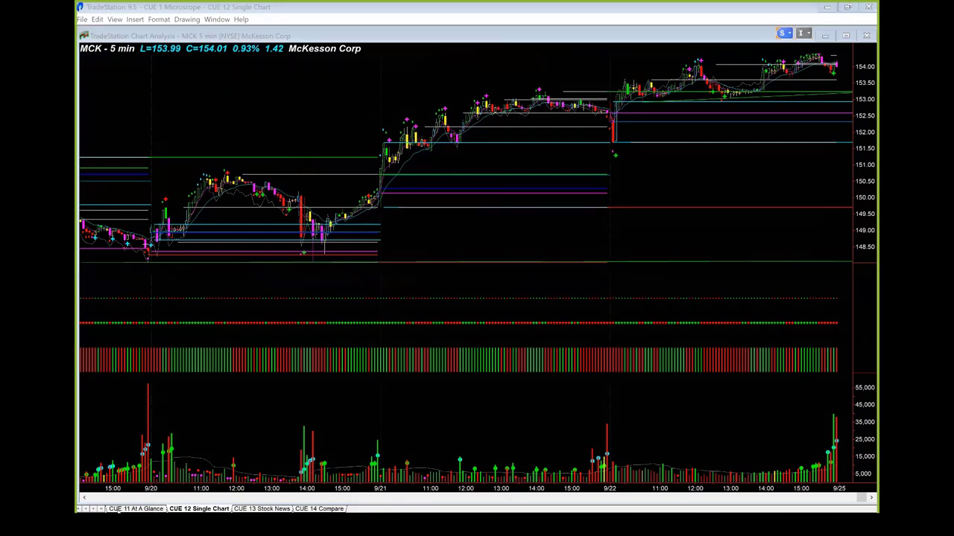
{"action": "left_click", "coordinate": [119, 508]}
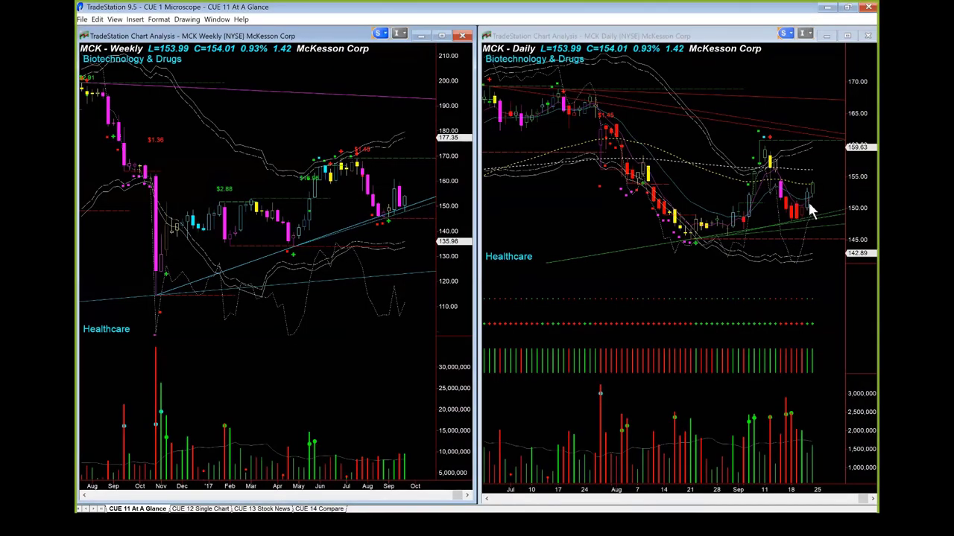
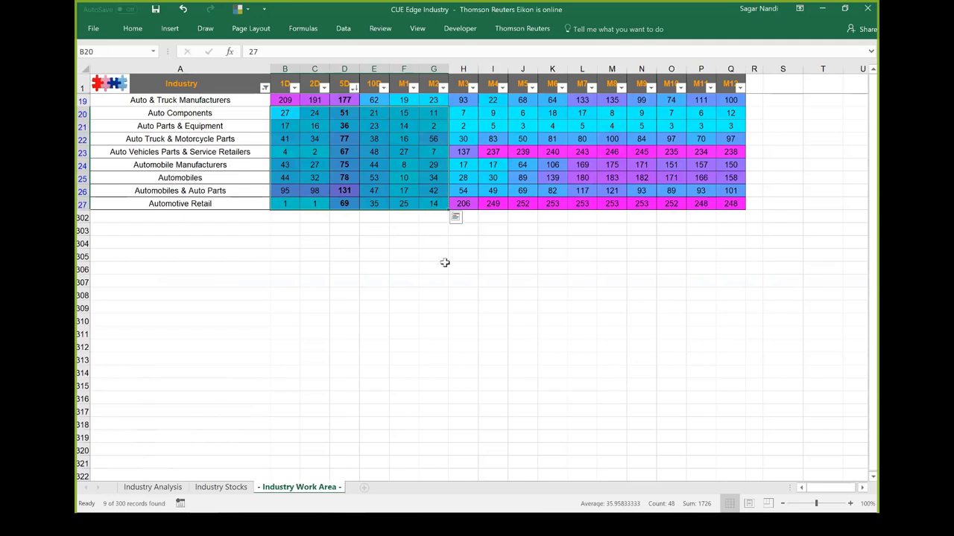
- In the Excel Industry Work Area, compare the 1D to 10D ranks of Auto & Truck Manufacturers with the other auto industries' 5D ranks
{"action": "left_click", "coordinate": [494, 256]}
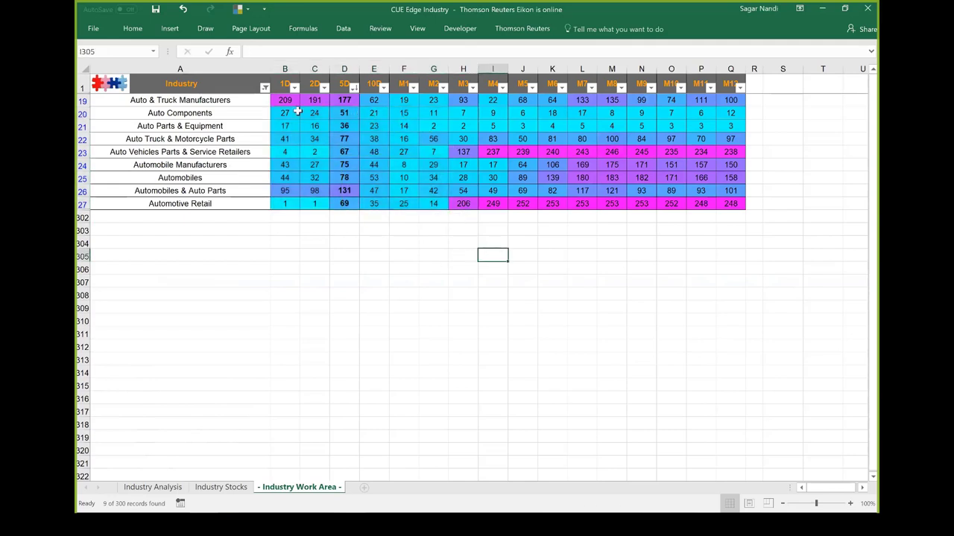
{"action": "left_click_drag", "start_coordinate": [233, 103], "coordinate": [436, 103]}
{"action": "left_click", "coordinate": [376, 100]}
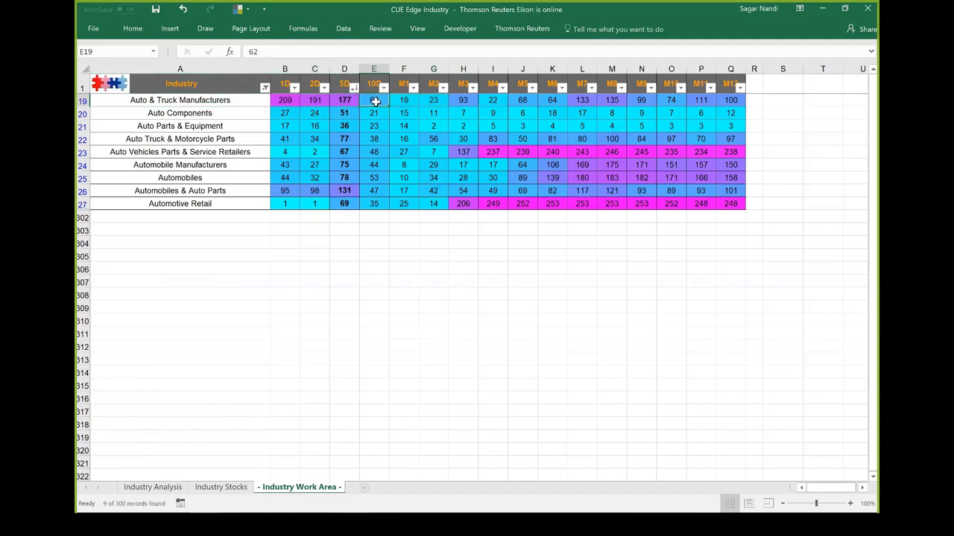
{"action": "left_click_drag", "start_coordinate": [377, 100], "coordinate": [347, 101]}
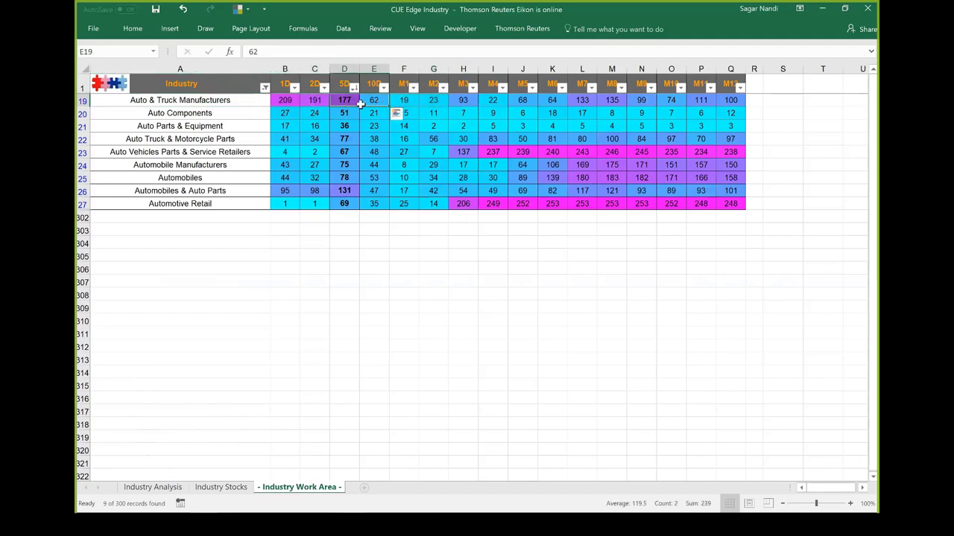
{"action": "left_click", "coordinate": [377, 103]}
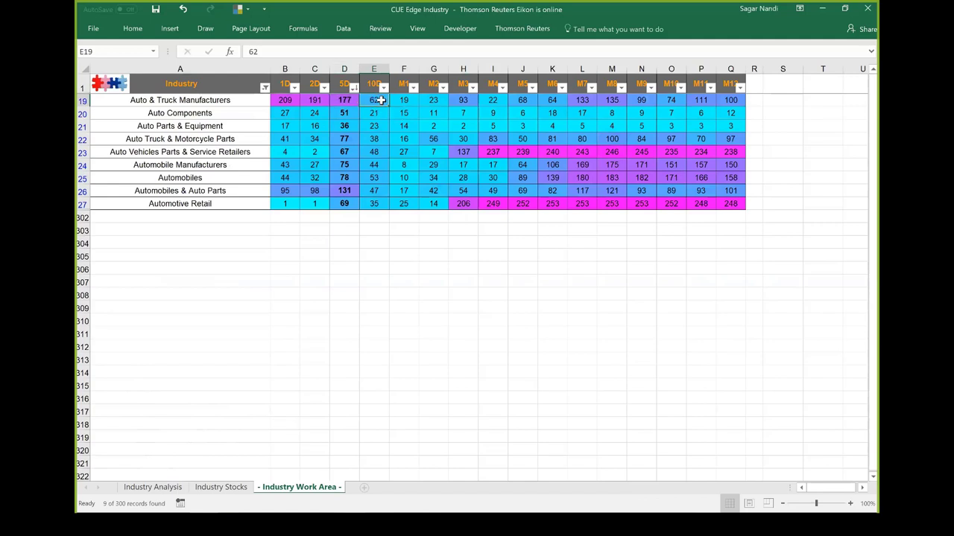
{"action": "left_click", "coordinate": [345, 102]}
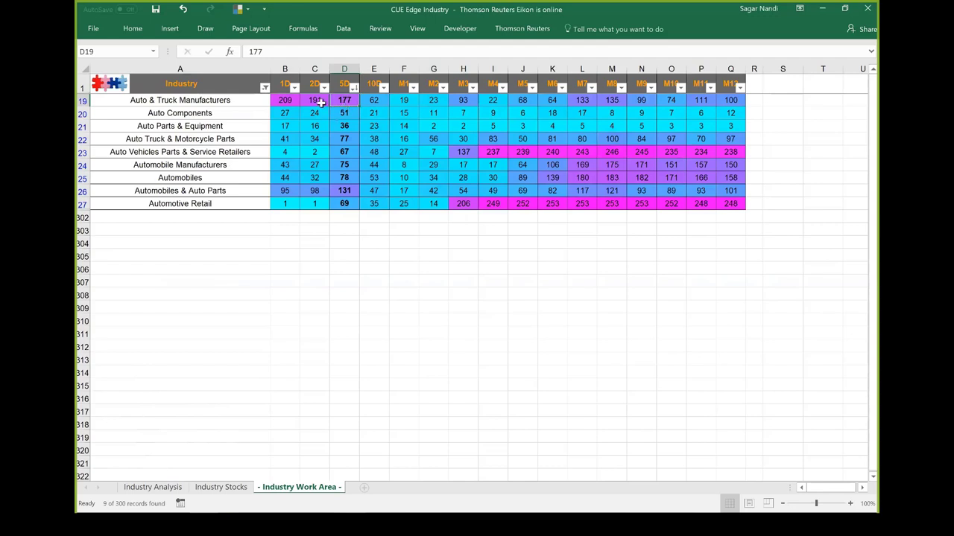
{"action": "left_click_drag", "start_coordinate": [317, 101], "coordinate": [284, 104]}
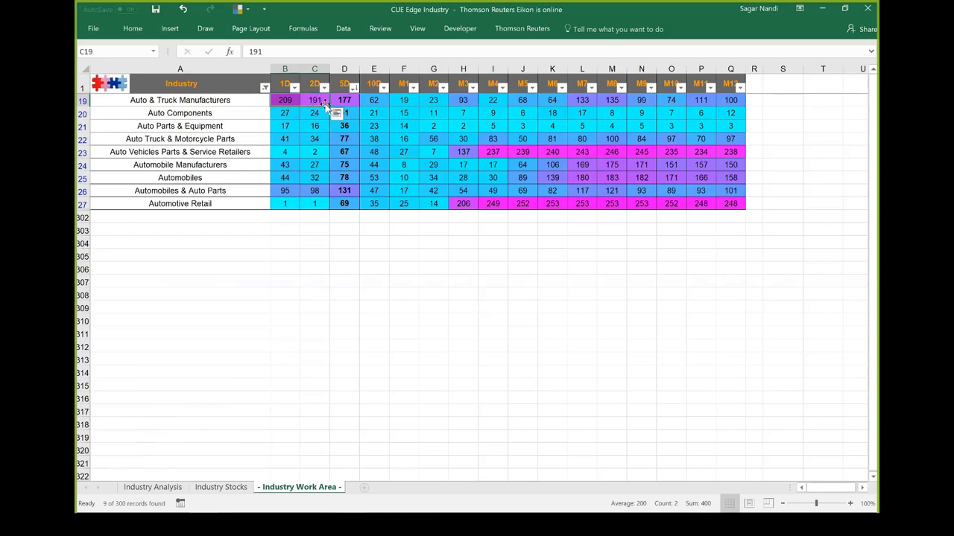
{"action": "left_click", "coordinate": [234, 99]}
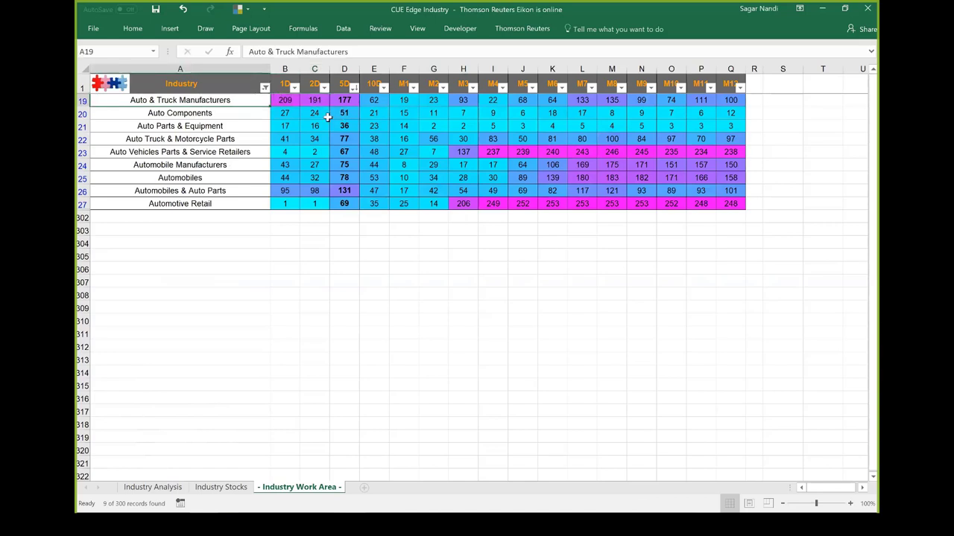
{"action": "left_click_drag", "start_coordinate": [347, 119], "coordinate": [343, 209]}
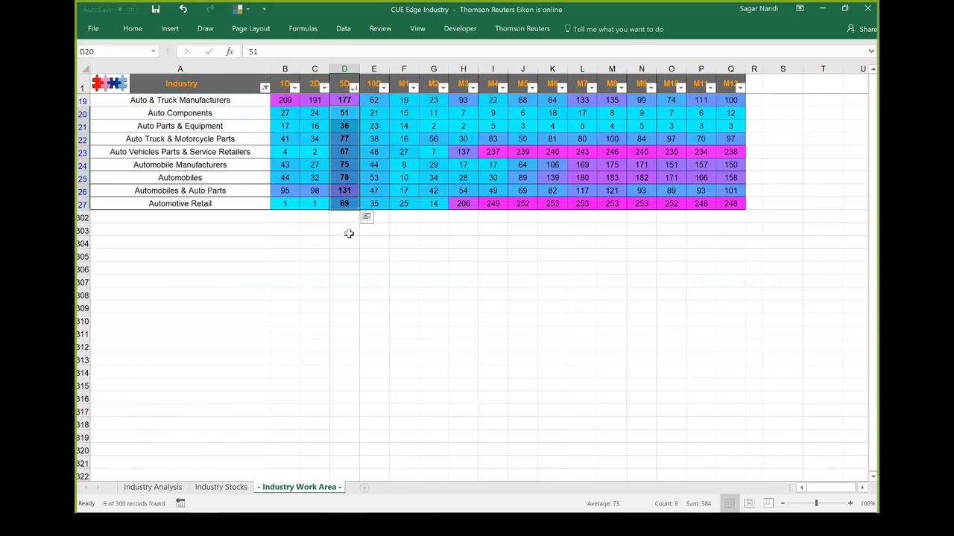
{"action": "left_click", "coordinate": [348, 234]}
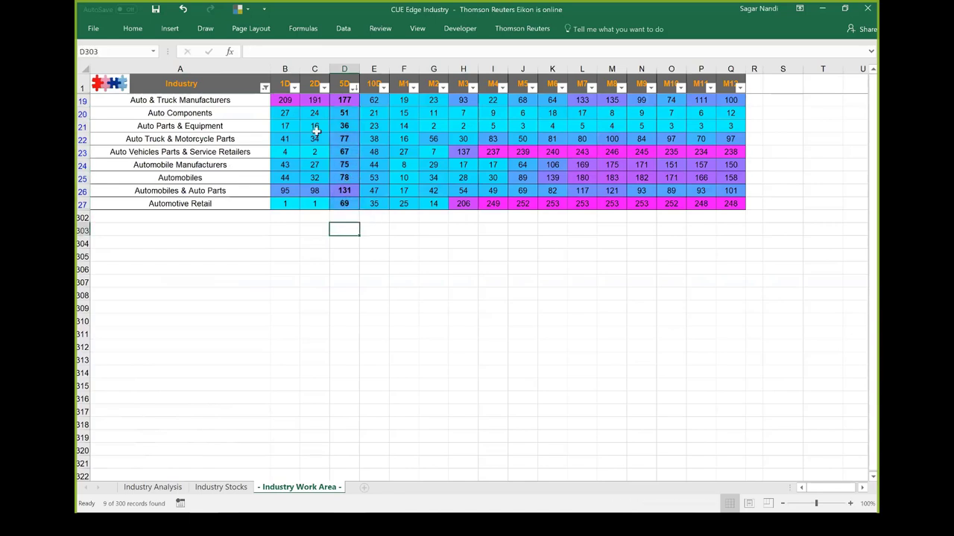
- List the stocks of Auto & Truck Manufacturers, copy their five ticker codes and run them as the manual list in CUE Vital
{"action": "left_click", "coordinate": [235, 99]}
{"action": "left_click_drag", "start_coordinate": [235, 99], "coordinate": [348, 105]}
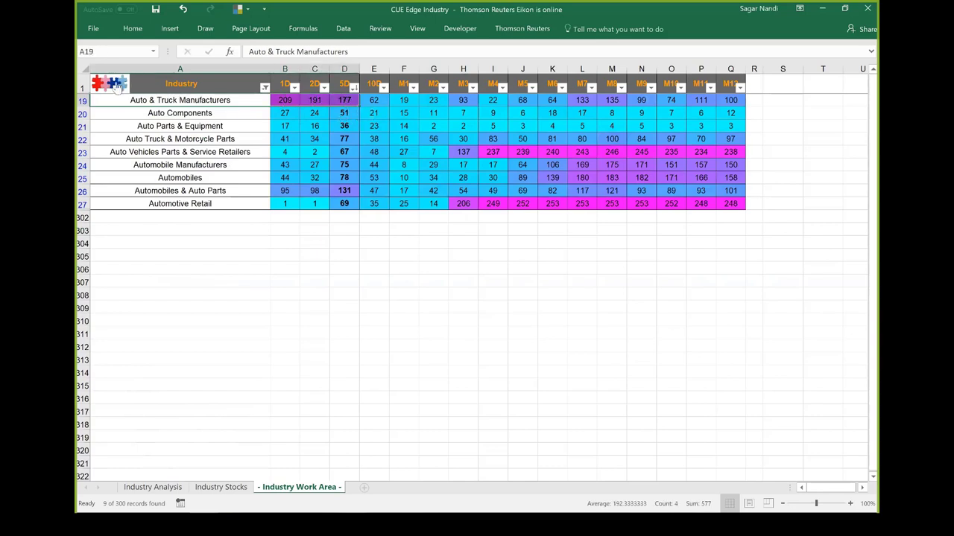
{"action": "left_click", "coordinate": [224, 487]}
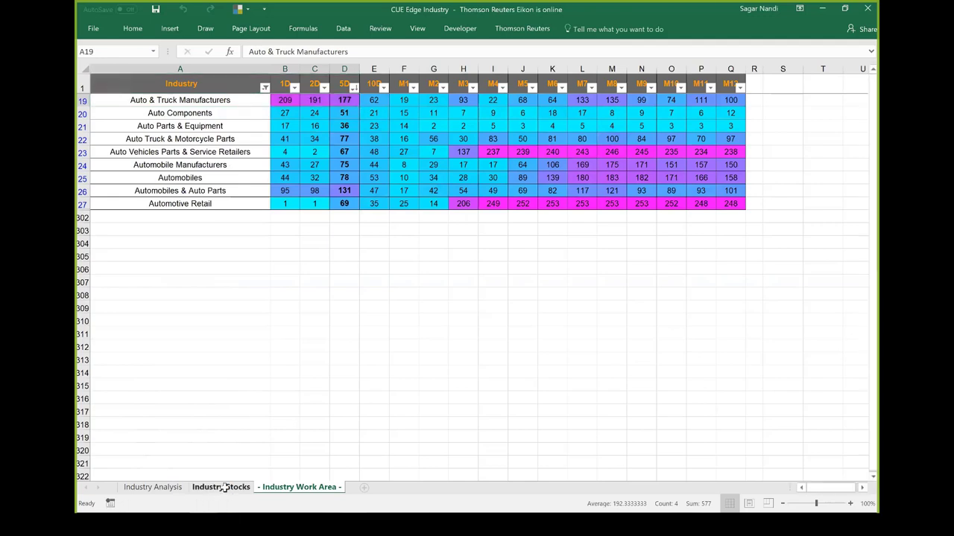
{"action": "left_click_drag", "start_coordinate": [213, 89], "coordinate": [212, 129]}
{"action": "key", "text": "ctrl+c"}
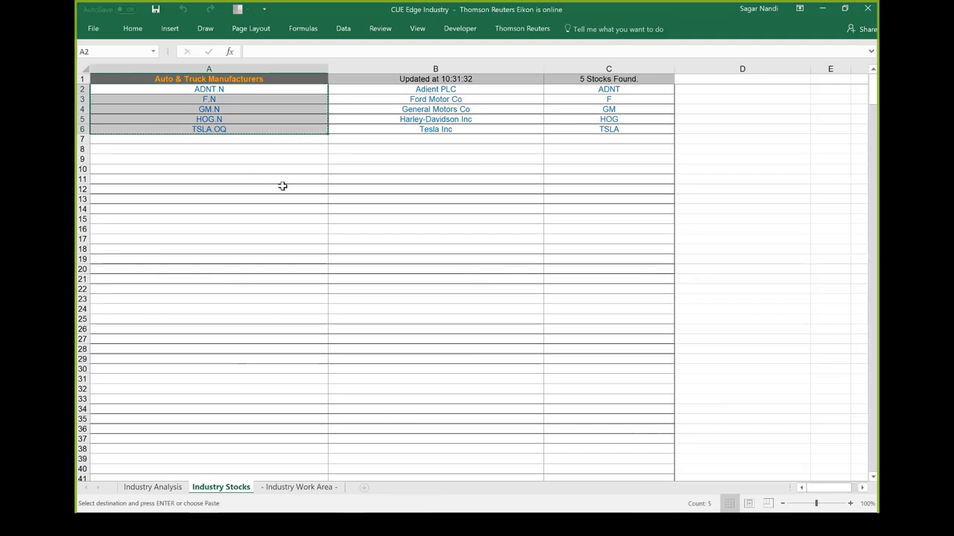
{"action": "left_click", "coordinate": [281, 188]}
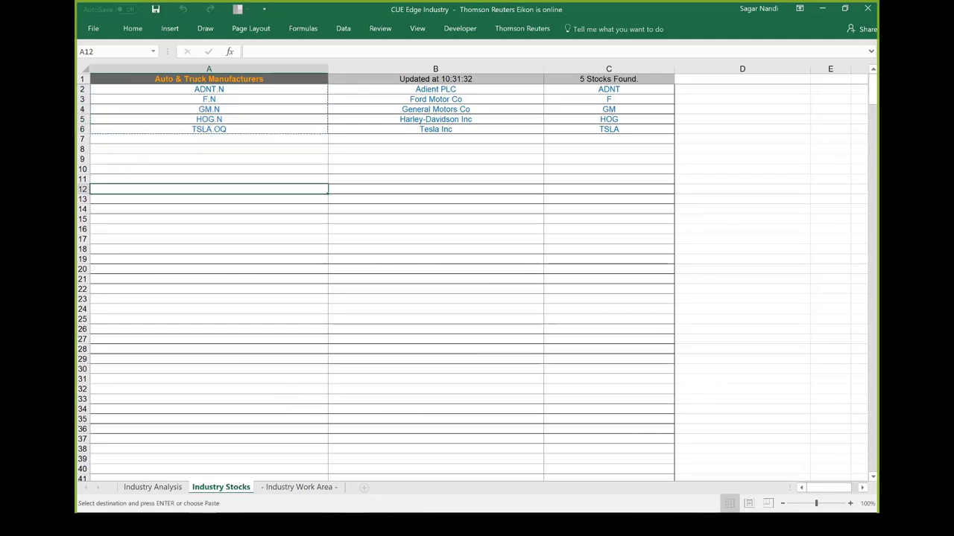
{"action": "key", "text": "alt+Tab"}
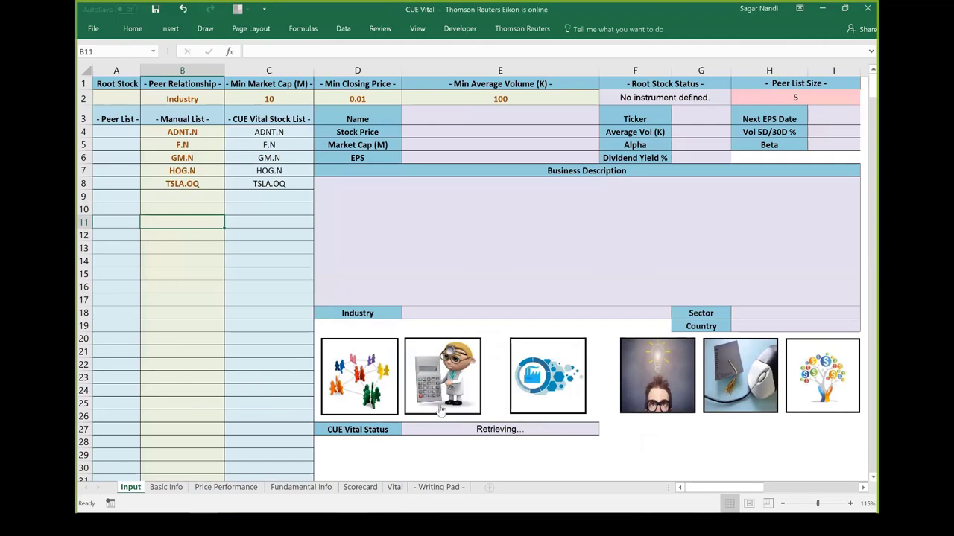
- On the Vital sheet, examine TSLA.OQ's Earnings Quality, Relative Value and Internal Value scores and its EPS
{"action": "left_click", "coordinate": [395, 491]}
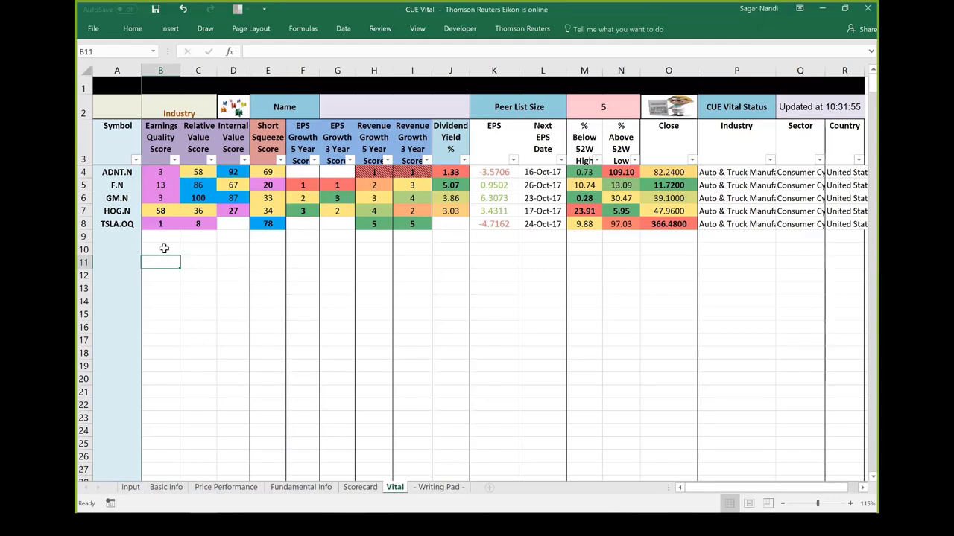
{"action": "left_click_drag", "start_coordinate": [158, 223], "coordinate": [237, 223]}
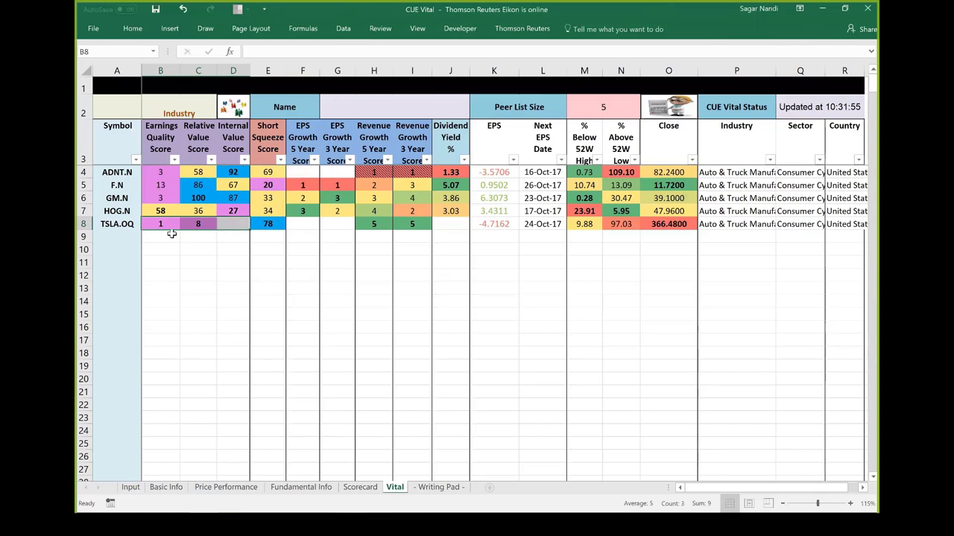
{"action": "left_click", "coordinate": [226, 223]}
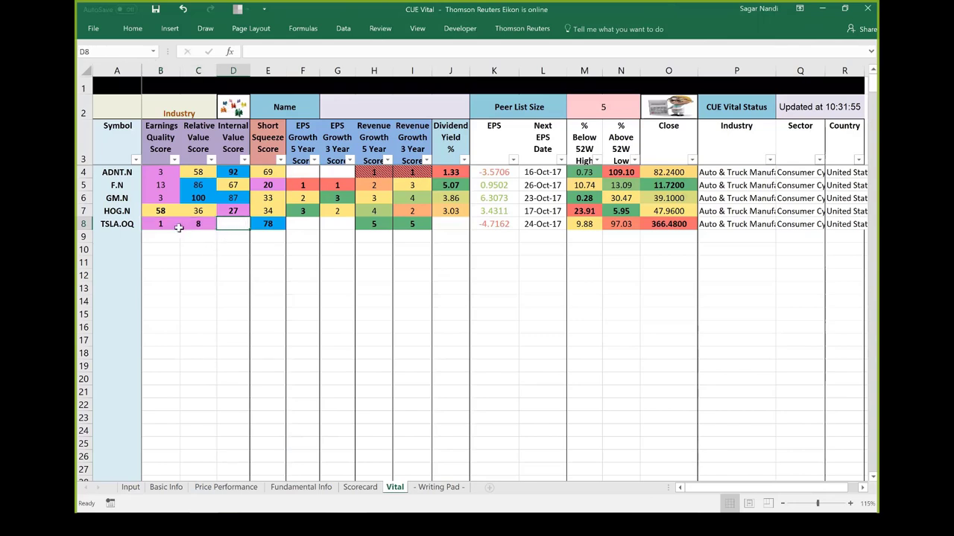
{"action": "left_click", "coordinate": [199, 224]}
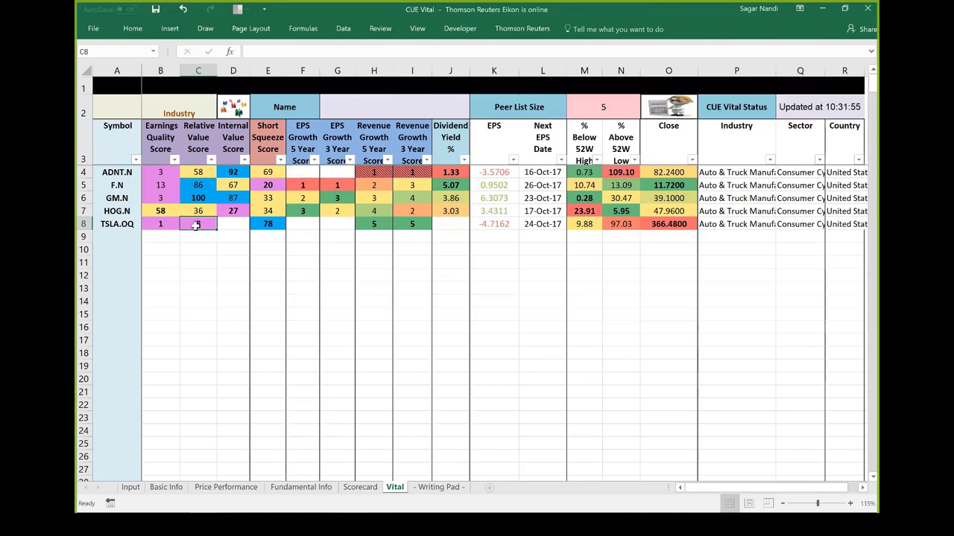
{"action": "left_click", "coordinate": [495, 225]}
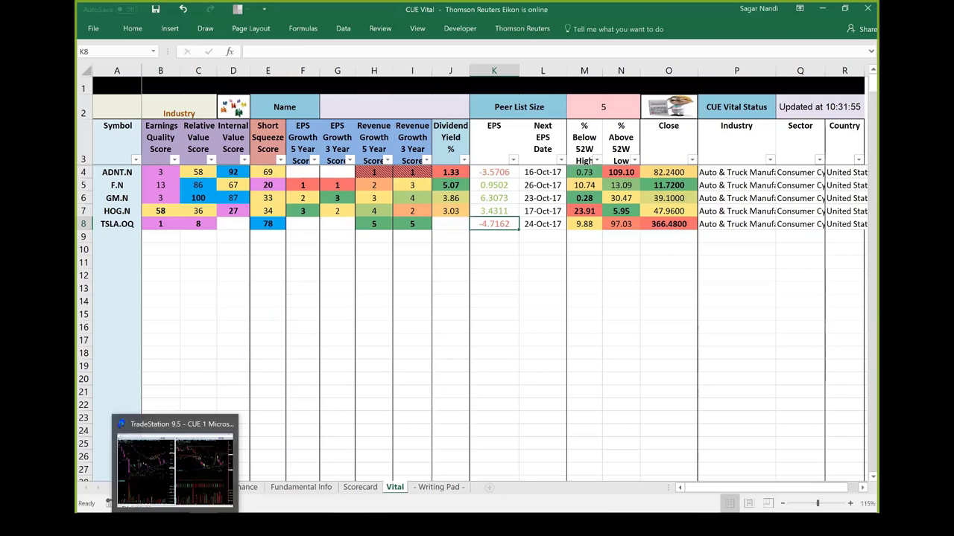
- Switch to TradeStation and point arrows along the TSLA weekly resistance line and at the latest weekly candle's high and decline
{"action": "left_click", "coordinate": [175, 462]}
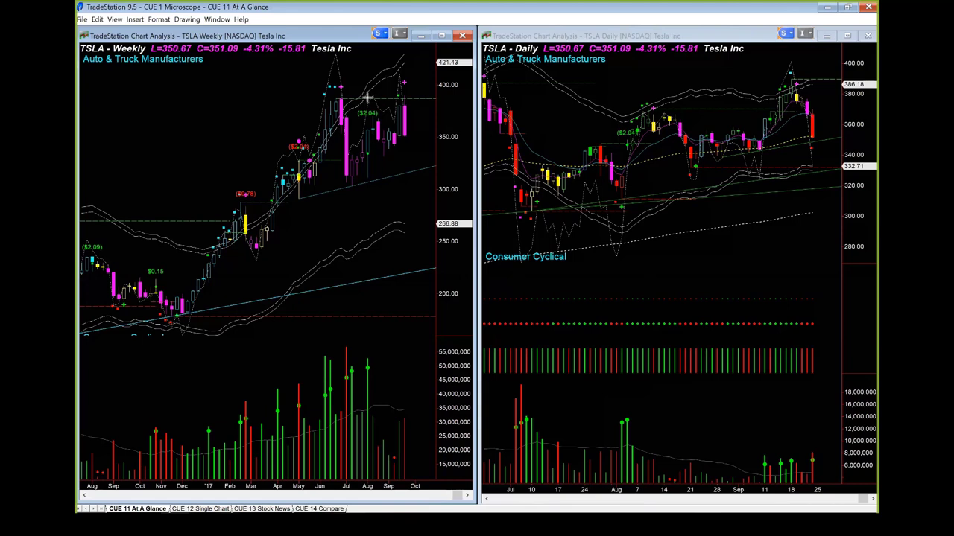
{"action": "left_click_drag", "start_coordinate": [367, 97], "coordinate": [438, 97]}
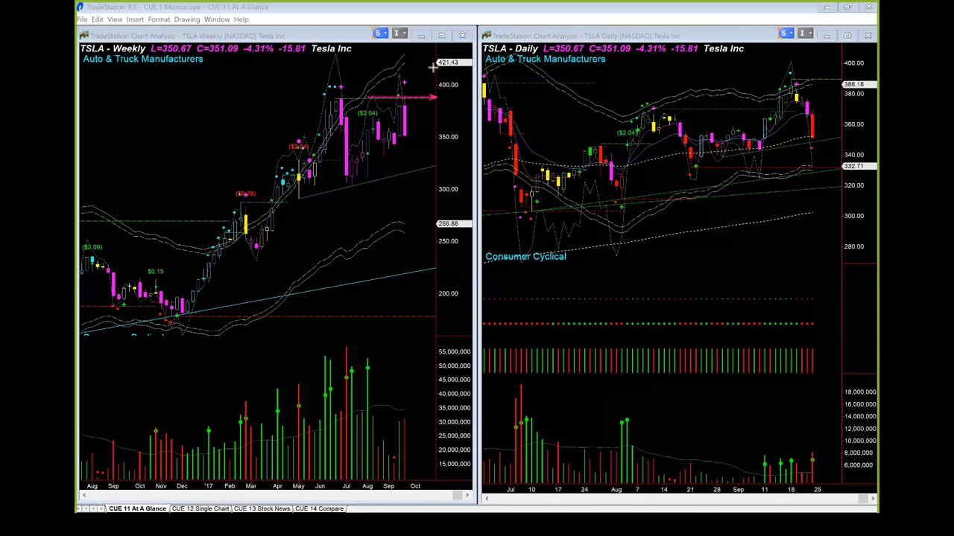
{"action": "left_click_drag", "start_coordinate": [432, 69], "coordinate": [406, 97]}
{"action": "left_click_drag", "start_coordinate": [448, 154], "coordinate": [404, 128]}
- Point arrows along TSLA's daily resistance near 386 and at the price's rise and reversal there, and clear all arrows
{"action": "left_click_drag", "start_coordinate": [580, 85], "coordinate": [833, 85]}
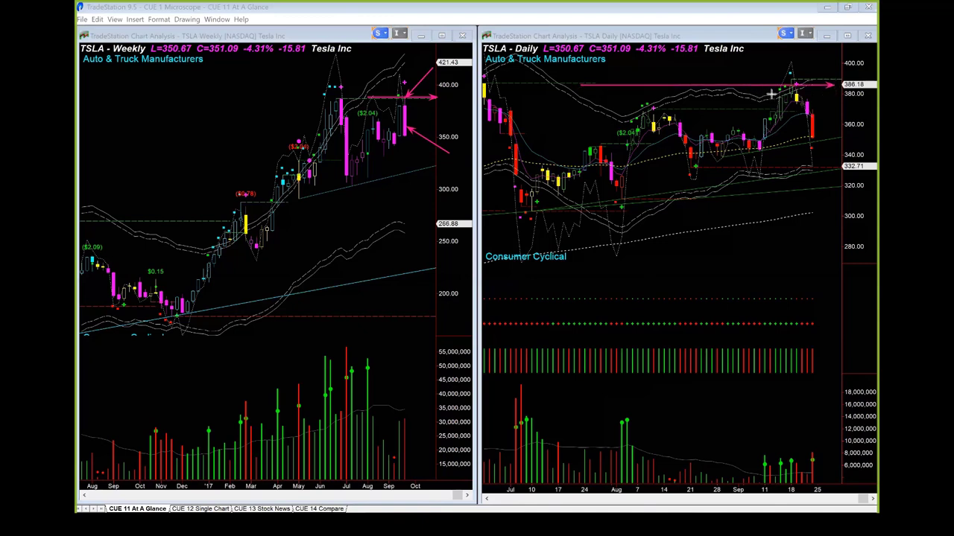
{"action": "mouse_move", "coordinate": [768, 96]}
{"action": "left_mouse_down"}
{"action": "mouse_move", "coordinate": [789, 73]}
{"action": "mouse_move", "coordinate": [816, 90]}
{"action": "left_mouse_up"}
{"action": "left_click_drag", "start_coordinate": [585, 85], "coordinate": [838, 82]}
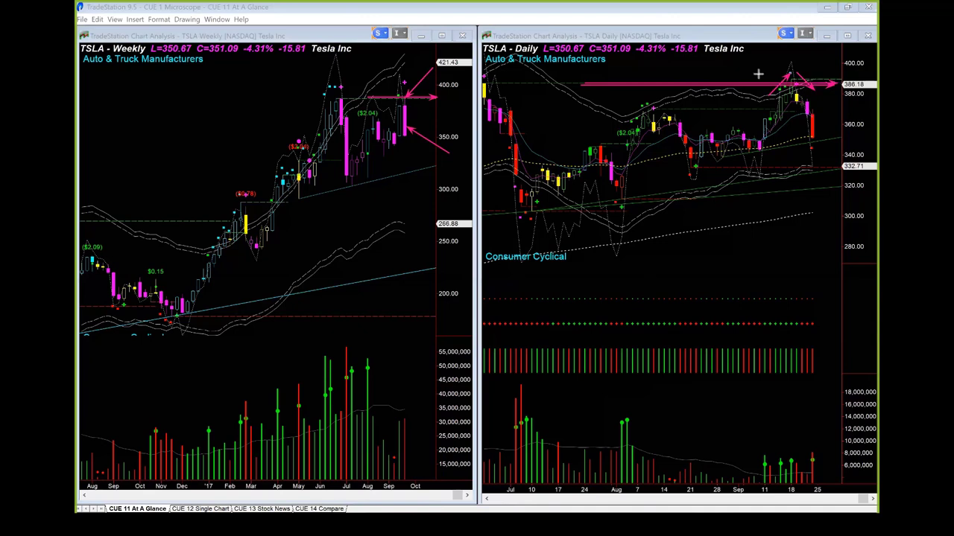
{"action": "left_click_drag", "start_coordinate": [749, 70], "coordinate": [789, 78]}
{"action": "key", "text": "Escape"}
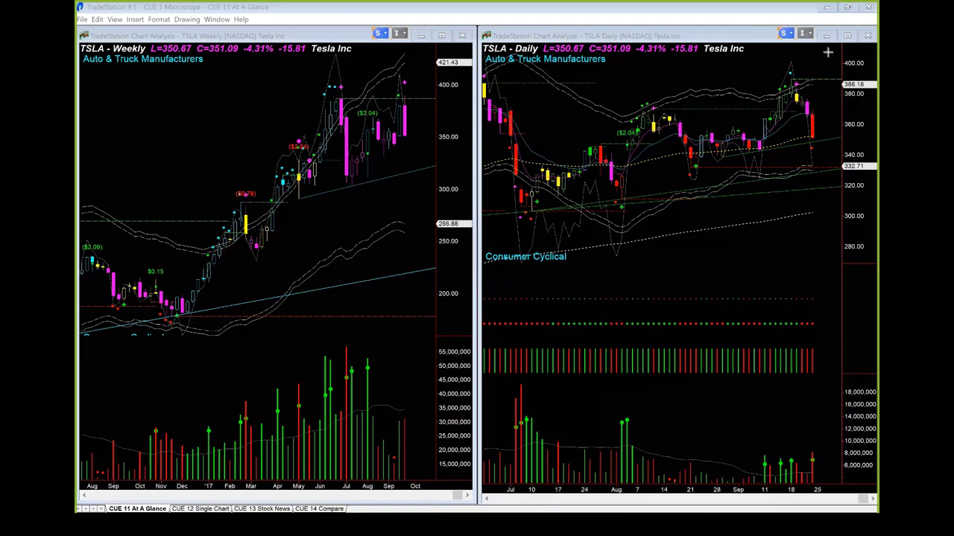
- Point arrows at TSLA's reversal candle just after September 18 on the daily chart and at the matching volume bars
{"action": "left_click_drag", "start_coordinate": [827, 52], "coordinate": [798, 76]}
{"action": "left_click_drag", "start_coordinate": [796, 108], "coordinate": [796, 488]}
{"action": "left_click_drag", "start_coordinate": [787, 436], "coordinate": [789, 454]}
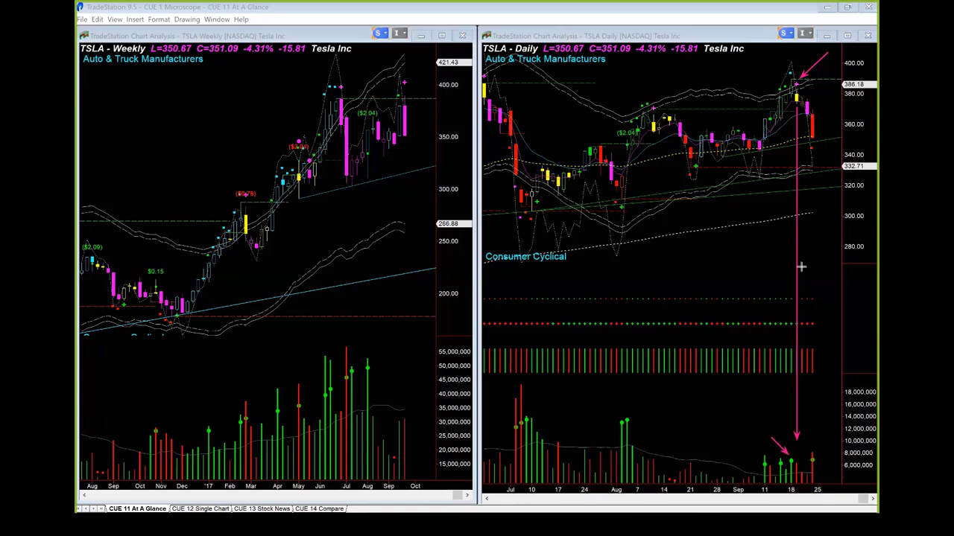
- Mark the high and low of TSLA's daily reversal candle with arrows, and the support area around the latest candle's close
{"action": "left_click_drag", "start_coordinate": [824, 74], "coordinate": [802, 88]}
{"action": "left_click_drag", "start_coordinate": [779, 76], "coordinate": [824, 74]}
{"action": "left_click_drag", "start_coordinate": [795, 100], "coordinate": [854, 100]}
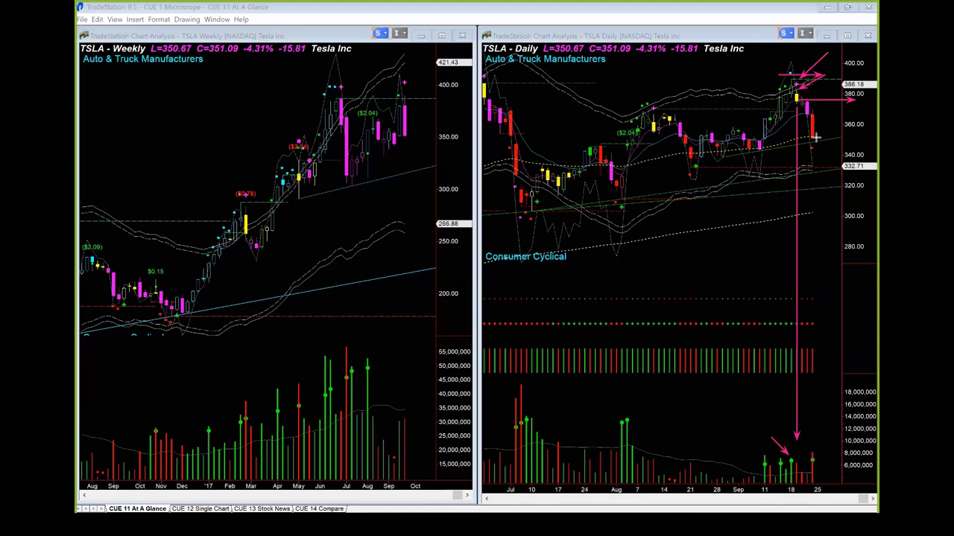
{"action": "left_click_drag", "start_coordinate": [796, 141], "coordinate": [839, 136]}
{"action": "left_click_drag", "start_coordinate": [759, 154], "coordinate": [846, 140]}
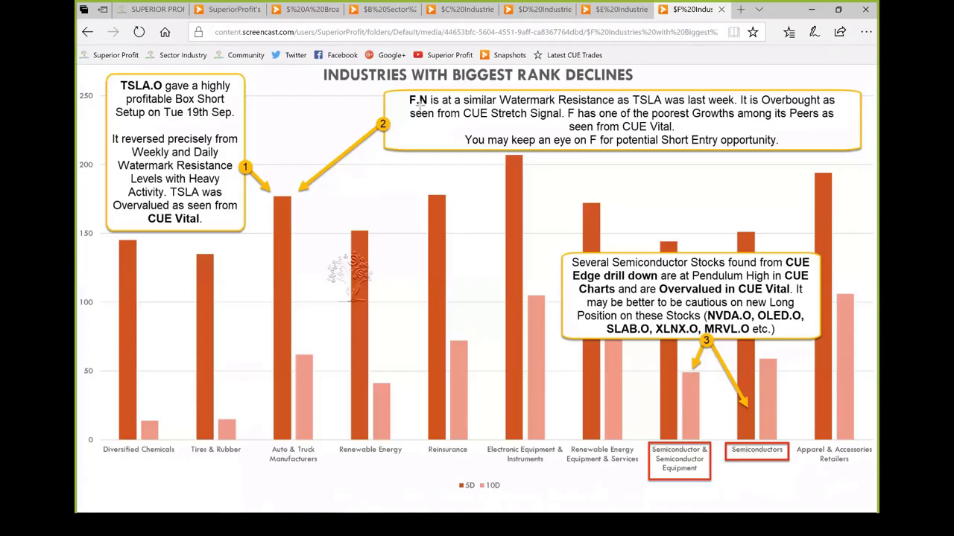
- In the Industries with Biggest Rank Declines snapshot, underline the F.N note's remarks on Watermark Resistance, CUE Stretch Signal, poorest Growths and Short Entry opportunity
{"action": "left_click_drag", "start_coordinate": [410, 105], "coordinate": [725, 112]}
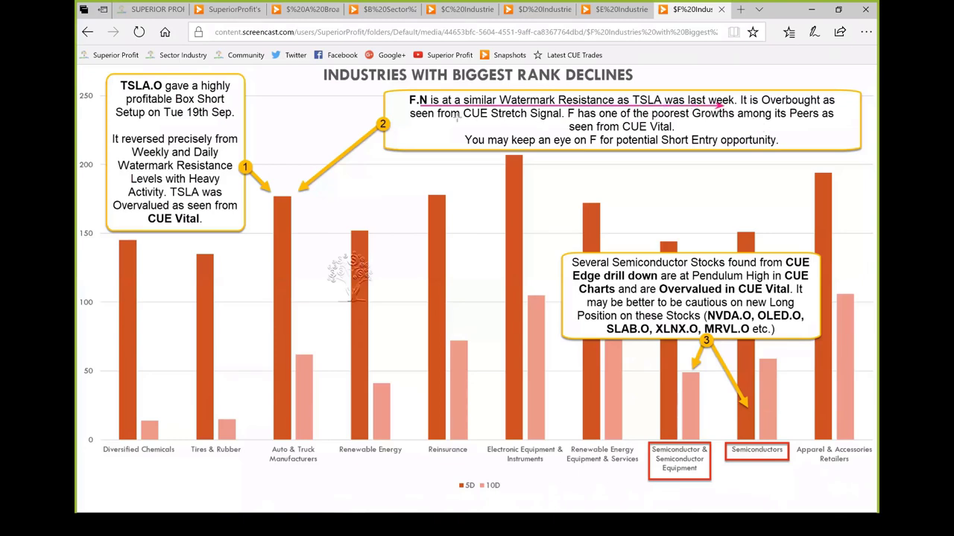
{"action": "left_click_drag", "start_coordinate": [443, 117], "coordinate": [562, 116]}
{"action": "left_click_drag", "start_coordinate": [596, 119], "coordinate": [788, 119]}
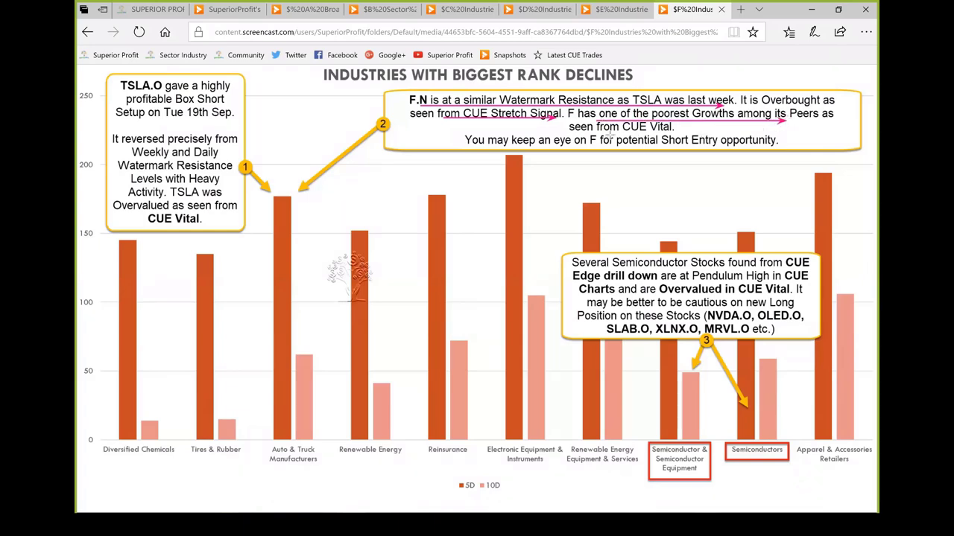
{"action": "left_click_drag", "start_coordinate": [554, 146], "coordinate": [773, 145]}
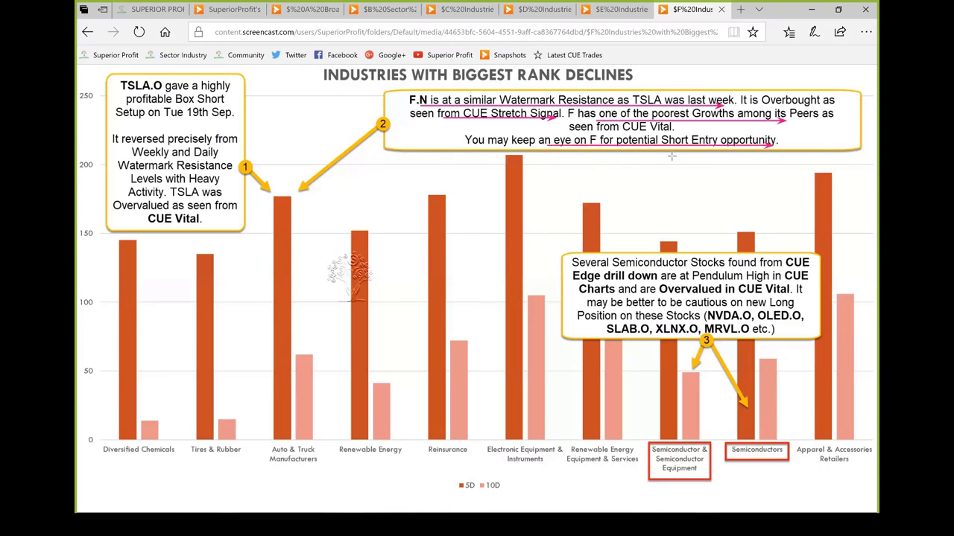
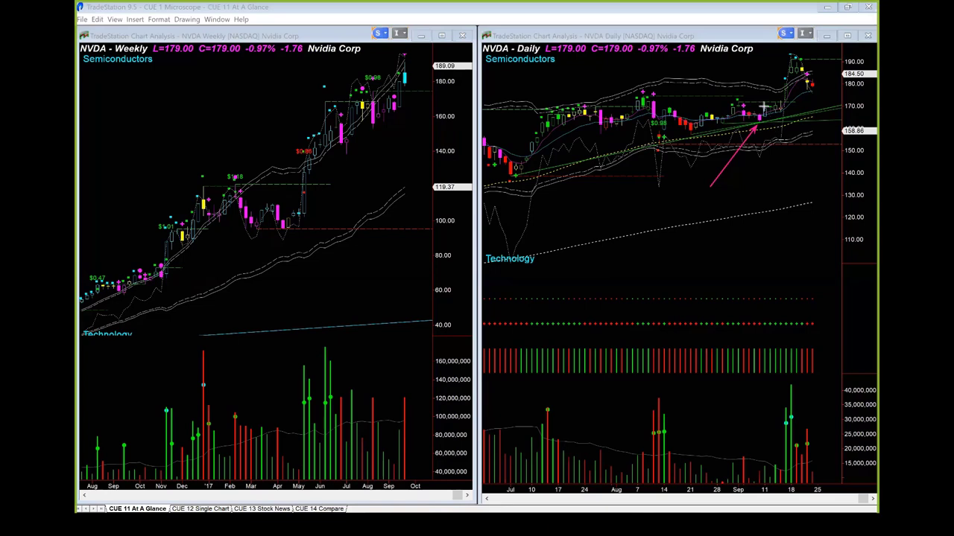
- Point arrows at NVDA's mid-September daily rally, its breakout level near 175 and the pullback, and clear all arrows
{"action": "left_click_drag", "start_coordinate": [761, 108], "coordinate": [781, 61]}
{"action": "left_click_drag", "start_coordinate": [706, 95], "coordinate": [784, 96]}
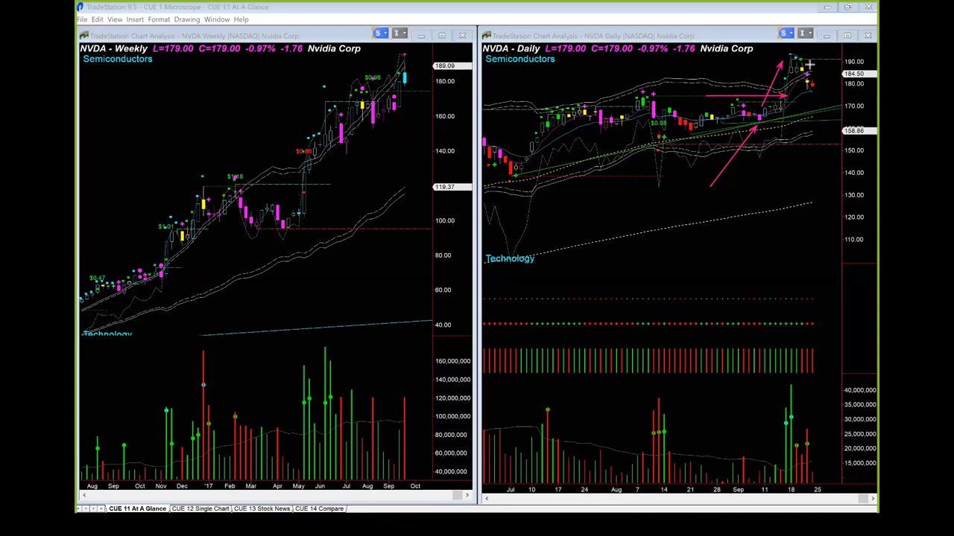
{"action": "left_click_drag", "start_coordinate": [809, 65], "coordinate": [826, 91]}
{"action": "left_click", "coordinate": [408, 69]}
{"action": "key", "text": "Escape"}
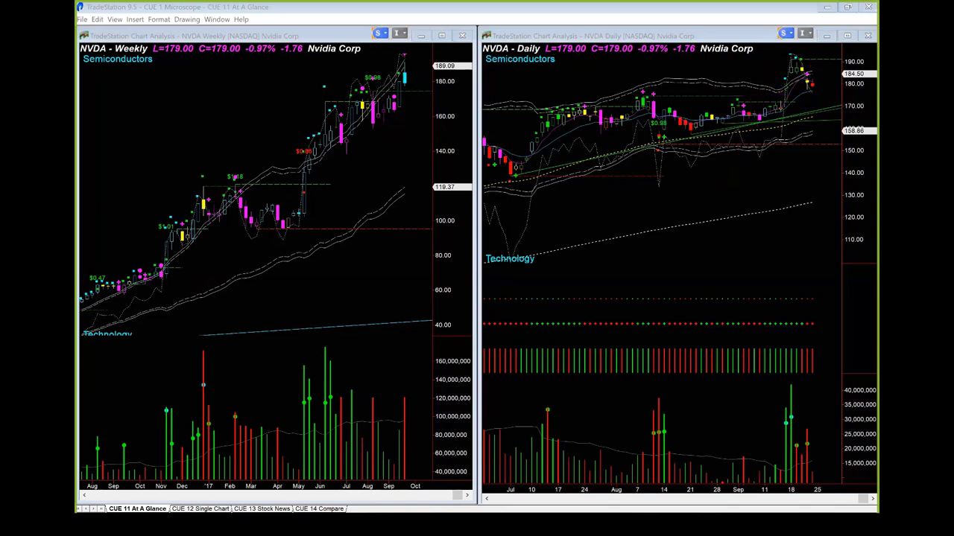
- Load OLED in the charts and mark its daily breakout near 135, the rise above it and the following drop with arrows
{"action": "type", "text": "OLED"}
{"action": "key", "text": "Return"}
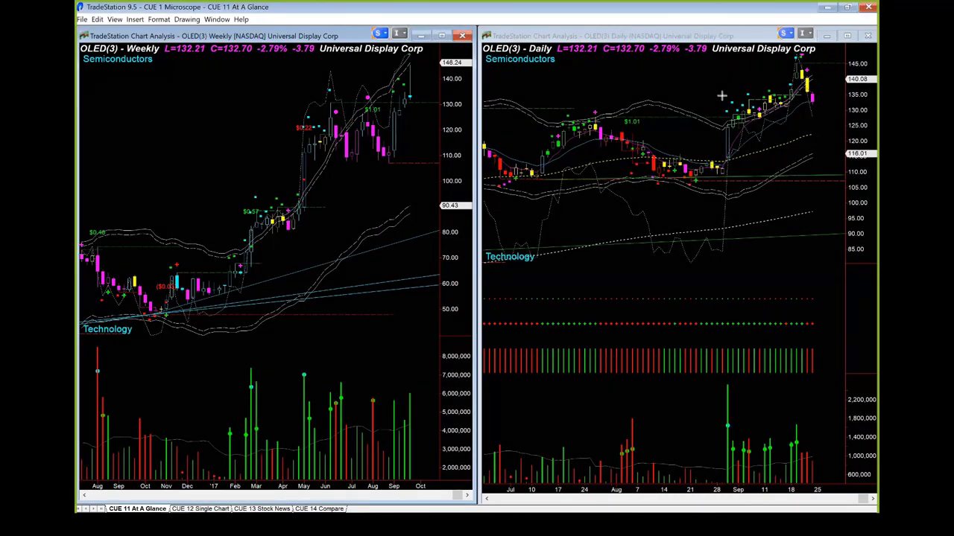
{"action": "mouse_move", "coordinate": [719, 93]}
{"action": "left_mouse_down"}
{"action": "mouse_move", "coordinate": [794, 95]}
{"action": "mouse_move", "coordinate": [790, 65]}
{"action": "left_mouse_up"}
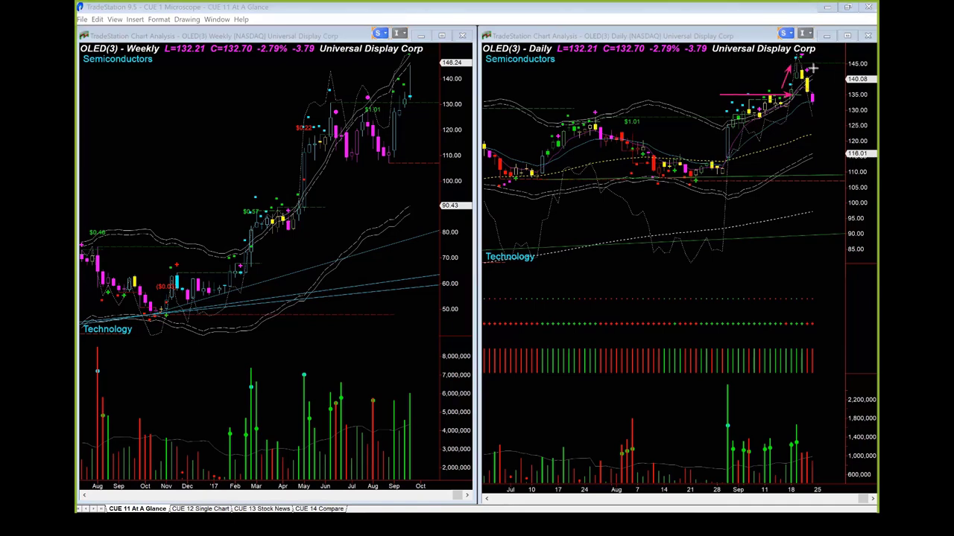
{"action": "left_click_drag", "start_coordinate": [812, 60], "coordinate": [827, 105]}
- Point arrows on the OLED weekly chart at the latest candle's high and pullback and along the resistance line near 131
{"action": "left_click_drag", "start_coordinate": [445, 72], "coordinate": [417, 83]}
{"action": "left_click_drag", "start_coordinate": [417, 93], "coordinate": [420, 111]}
{"action": "left_click_drag", "start_coordinate": [348, 100], "coordinate": [443, 100]}
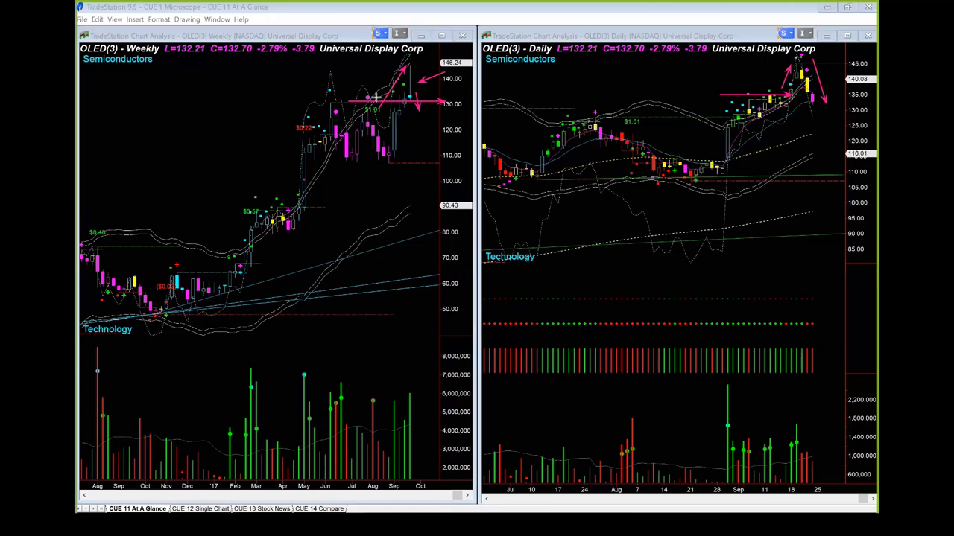
{"action": "mouse_move", "coordinate": [378, 96]}
{"action": "left_mouse_down"}
{"action": "mouse_move", "coordinate": [403, 56]}
{"action": "mouse_move", "coordinate": [439, 119]}
{"action": "left_mouse_up"}
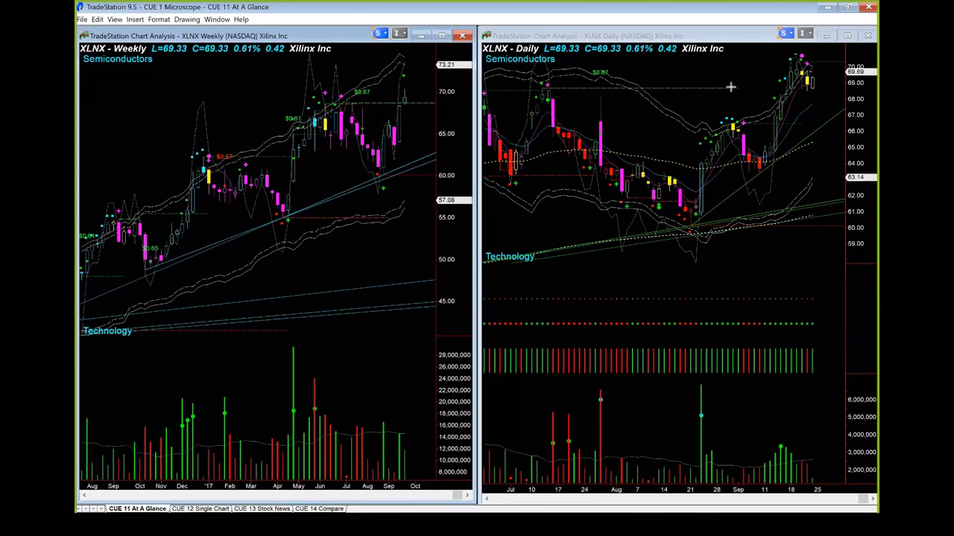
- Point arrows on the XLNX daily chart along the resistance line below 69 and at the September high and latest candles
{"action": "left_click_drag", "start_coordinate": [715, 87], "coordinate": [782, 87]}
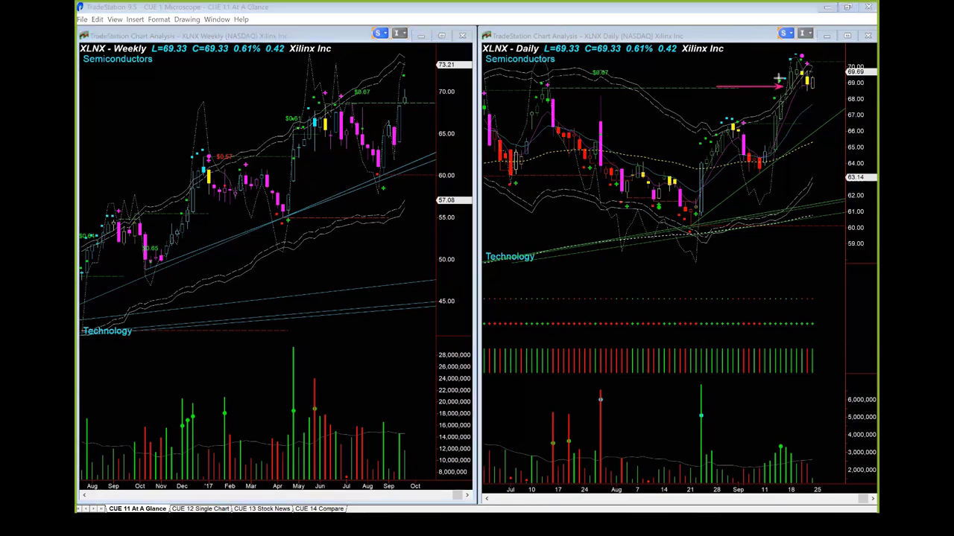
{"action": "left_click_drag", "start_coordinate": [801, 46], "coordinate": [802, 56]}
{"action": "left_click_drag", "start_coordinate": [791, 109], "coordinate": [799, 90]}
{"action": "left_click_drag", "start_coordinate": [810, 69], "coordinate": [829, 84]}
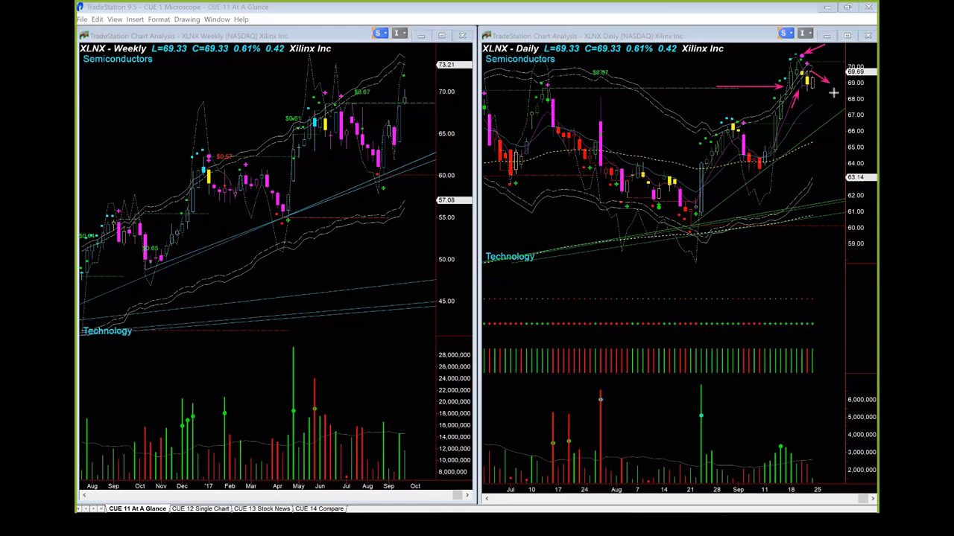
{"action": "left_click_drag", "start_coordinate": [833, 123], "coordinate": [817, 93]}
- Mark XLNX's latest weekly candle and its resistance line between 65 and 70 with arrows, and clear all arrows
{"action": "left_click_drag", "start_coordinate": [433, 74], "coordinate": [412, 92]}
{"action": "left_click_drag", "start_coordinate": [387, 91], "coordinate": [403, 98]}
{"action": "left_click_drag", "start_coordinate": [410, 97], "coordinate": [415, 114]}
{"action": "left_click_drag", "start_coordinate": [361, 102], "coordinate": [445, 102]}
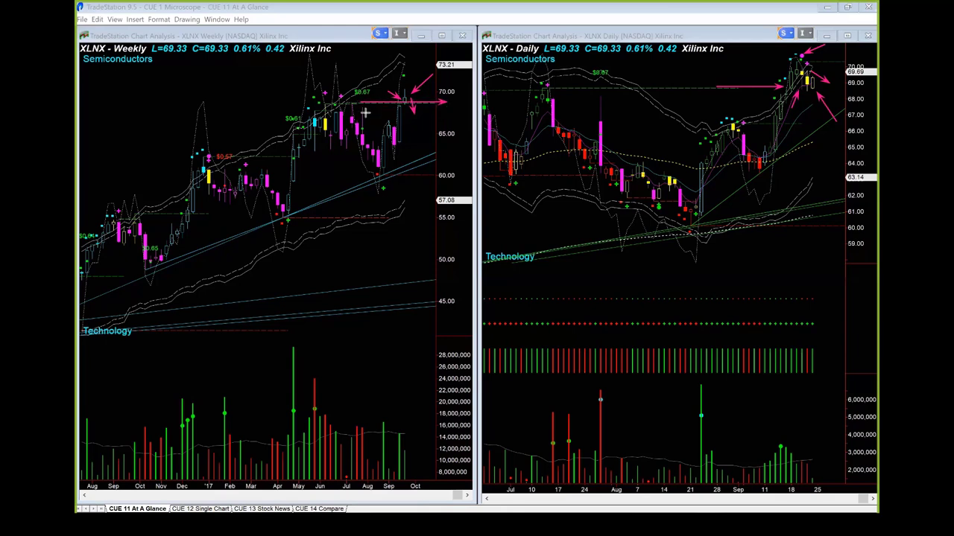
{"action": "mouse_move", "coordinate": [362, 116]}
{"action": "left_mouse_down"}
{"action": "mouse_move", "coordinate": [399, 68]}
{"action": "mouse_move", "coordinate": [447, 115]}
{"action": "left_mouse_up"}
{"action": "key", "text": "Escape"}
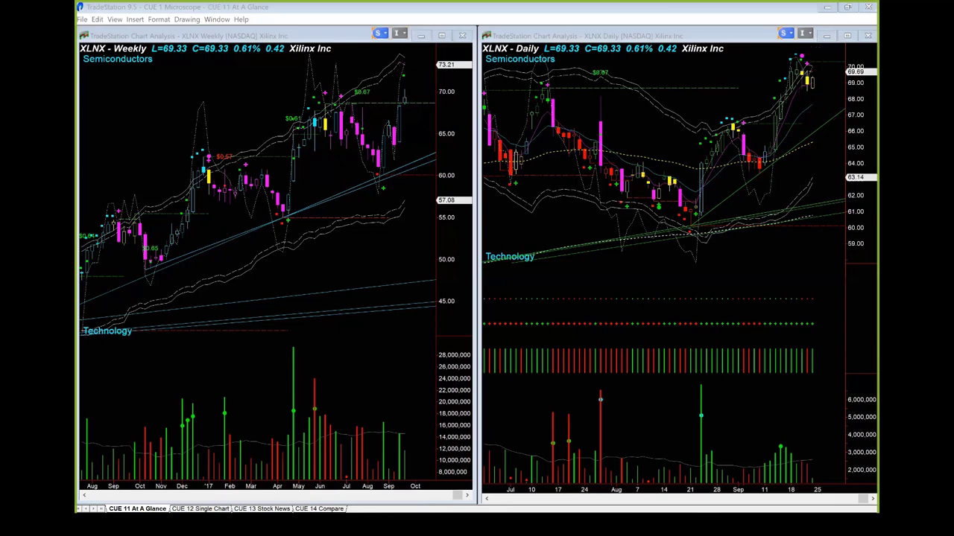
- Load MRVL in the charts and point an arrow along its weekly resistance just above 18
{"action": "left_click", "coordinate": [191, 77]}
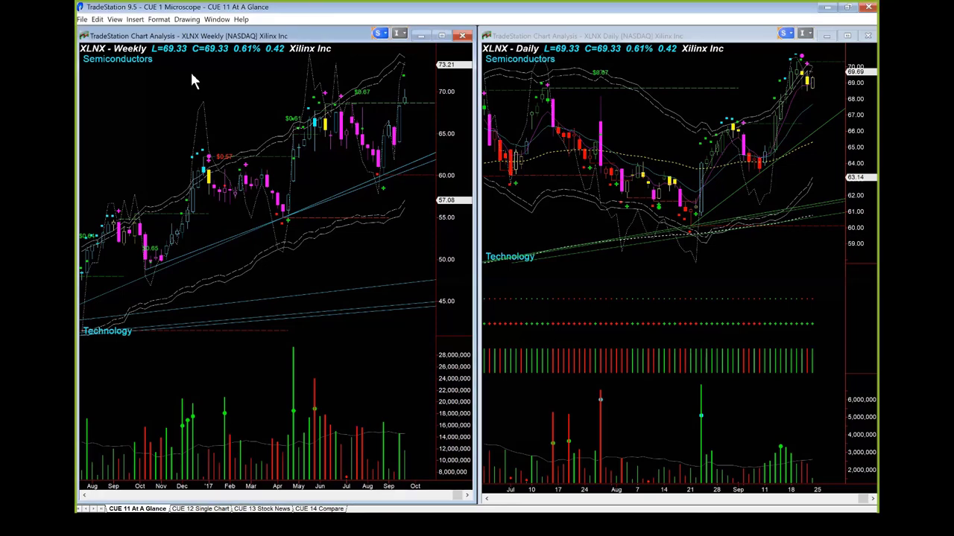
{"action": "type", "text": "mrvl"}
{"action": "key", "text": "Return"}
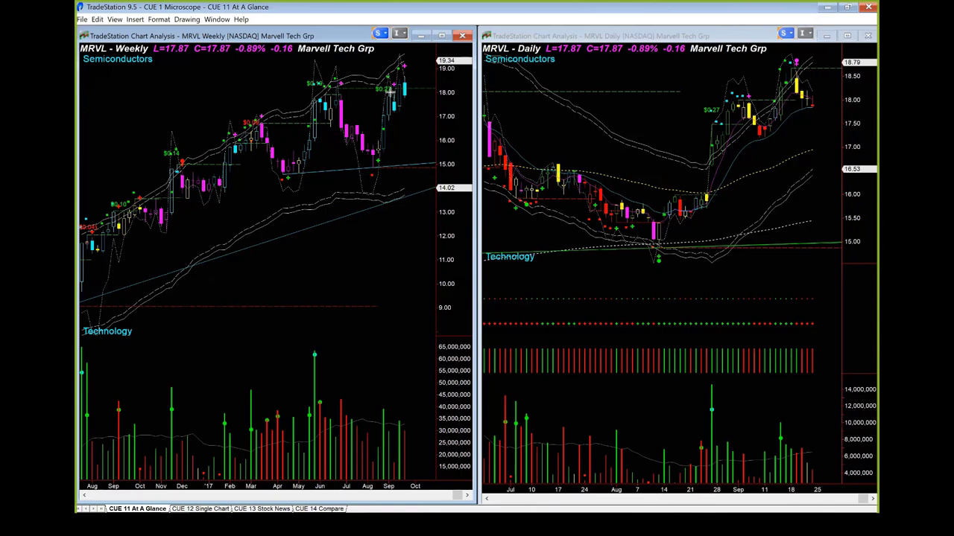
{"action": "left_click_drag", "start_coordinate": [348, 86], "coordinate": [423, 87]}
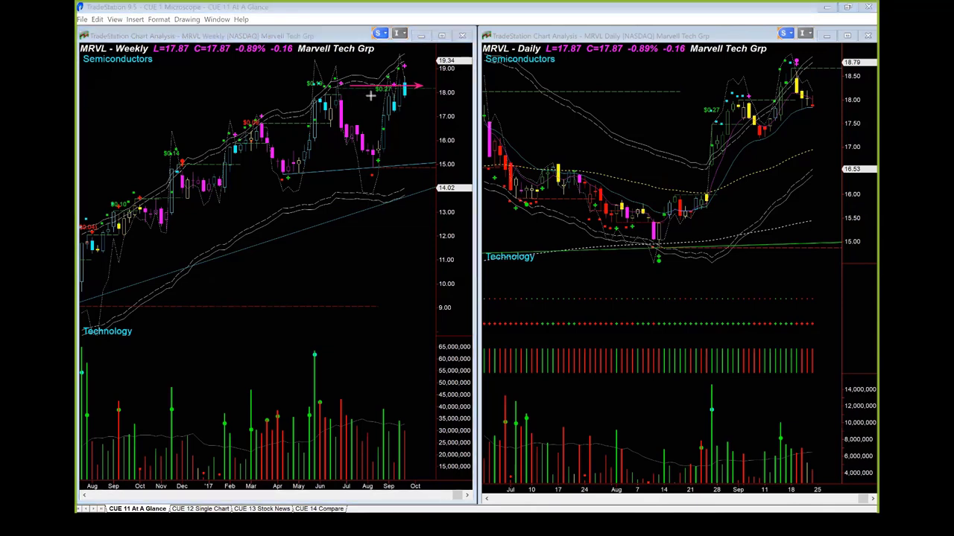
- Mark MRVL's latest weekly candles, its daily resistance above 18 and the daily pullback with arrows, and clear all arrows
{"action": "mouse_move", "coordinate": [361, 97]}
{"action": "left_mouse_down"}
{"action": "mouse_move", "coordinate": [401, 58]}
{"action": "mouse_move", "coordinate": [415, 62]}
{"action": "mouse_move", "coordinate": [420, 101]}
{"action": "left_mouse_up"}
{"action": "left_click_drag", "start_coordinate": [447, 138], "coordinate": [410, 97]}
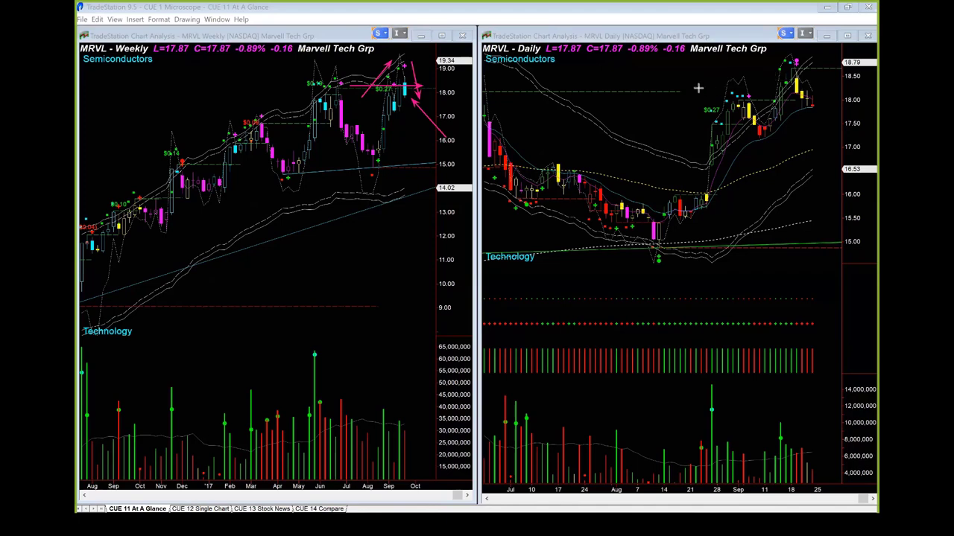
{"action": "left_click_drag", "start_coordinate": [689, 91], "coordinate": [785, 62]}
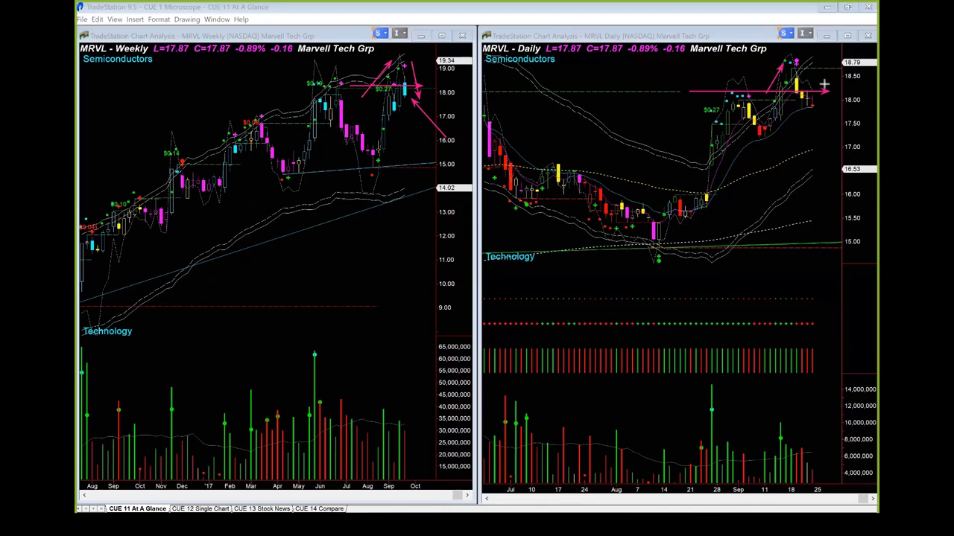
{"action": "left_click_drag", "start_coordinate": [807, 64], "coordinate": [848, 121]}
{"action": "left_click_drag", "start_coordinate": [839, 52], "coordinate": [806, 59]}
{"action": "left_click_drag", "start_coordinate": [414, 141], "coordinate": [407, 102]}
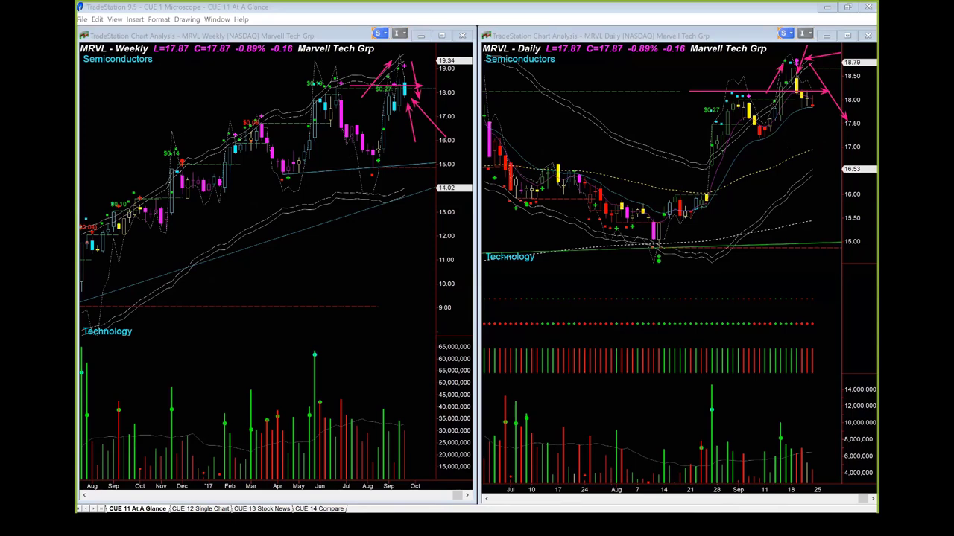
{"action": "key", "text": "Escape"}
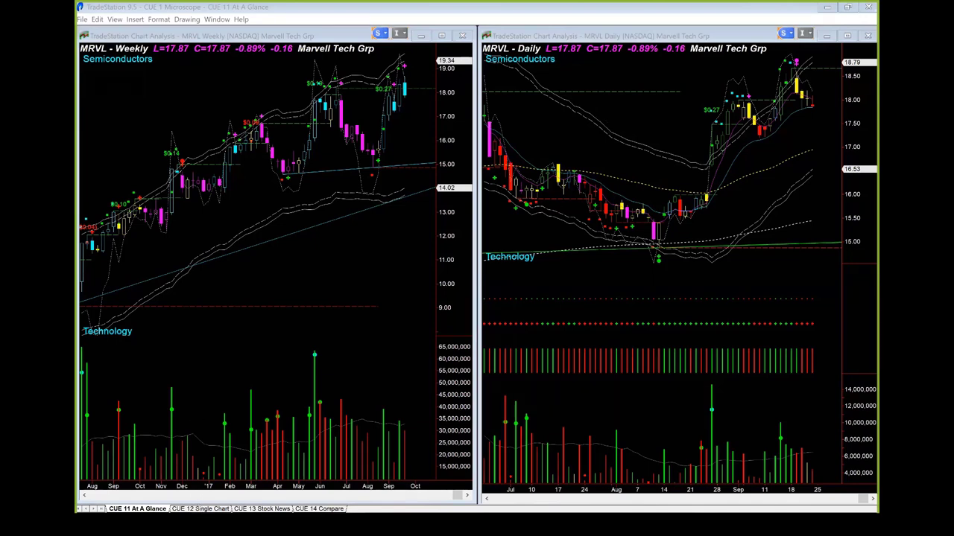
- Switch to the CUE Edge Industry workbook in Excel and examine the semiconductor industries' 5D, 2D and 1D ranks
{"action": "key", "text": "alt+Tab"}
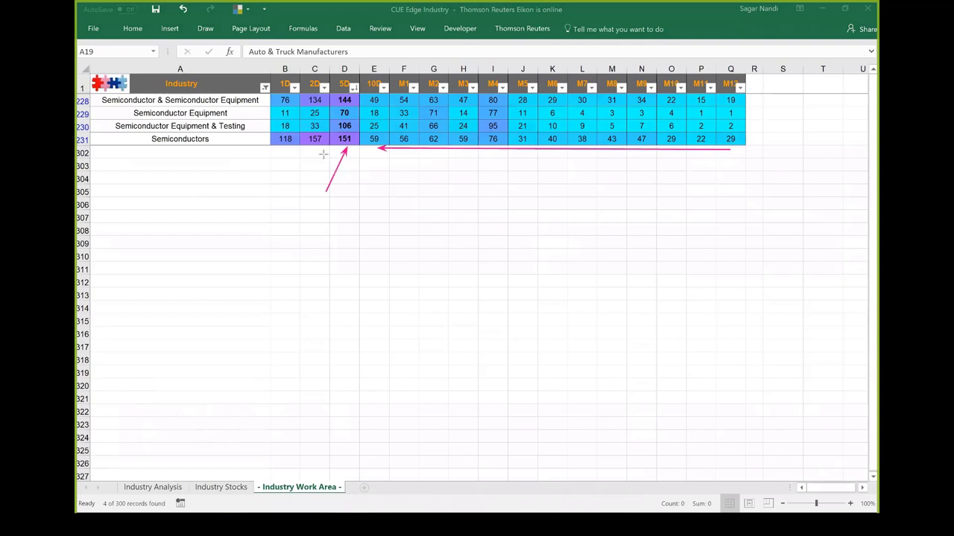
{"action": "left_click_drag", "start_coordinate": [336, 150], "coordinate": [261, 150]}
{"action": "left_click_drag", "start_coordinate": [347, 143], "coordinate": [292, 143]}
{"action": "left_click_drag", "start_coordinate": [336, 75], "coordinate": [336, 135]}
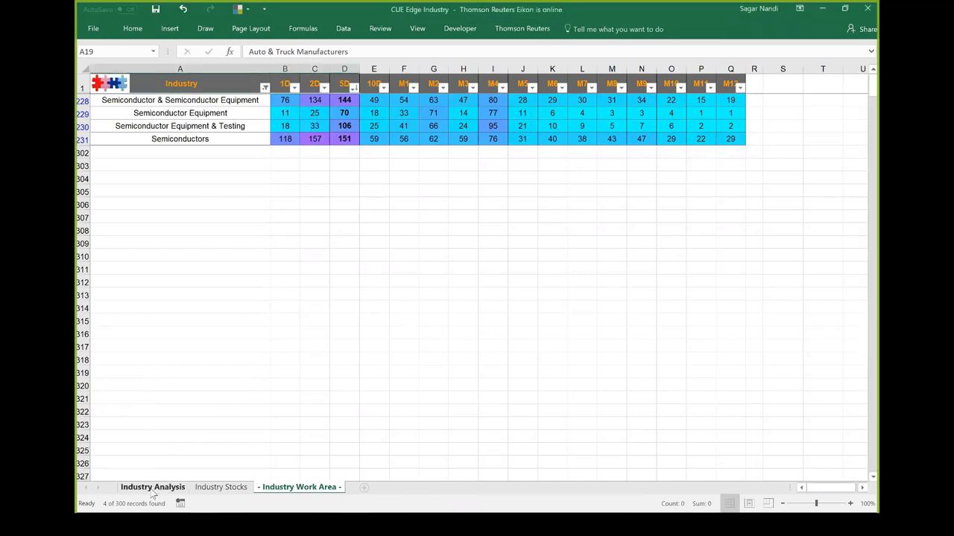
- Bring back the full industry list in the Industry Work Area sheet and sort it by 5D from smallest to largest
{"action": "key", "text": "ctrl+Page_Up"}
{"action": "key", "text": "ctrl+Page_Up"}
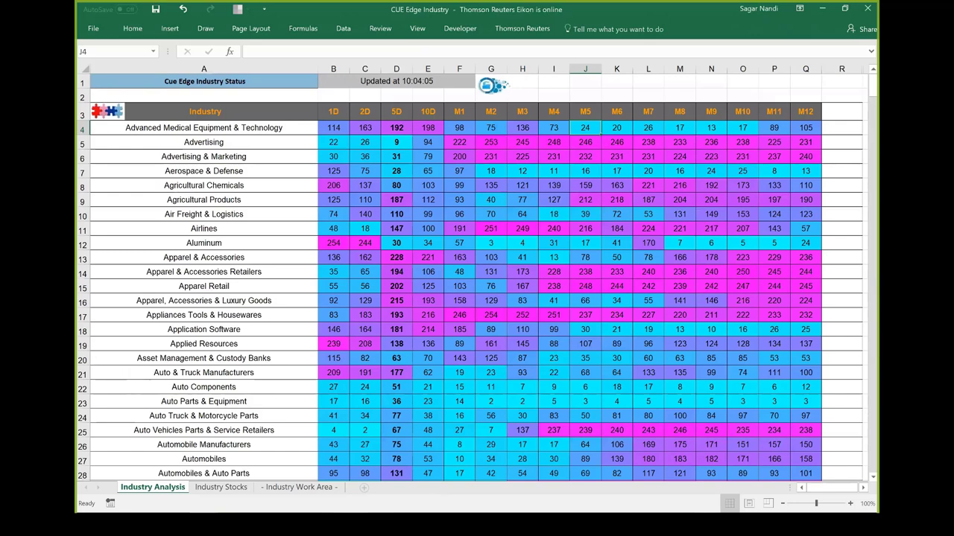
{"action": "scroll", "coordinate": [476, 275], "scroll_direction": "down", "scroll_amount": 8}
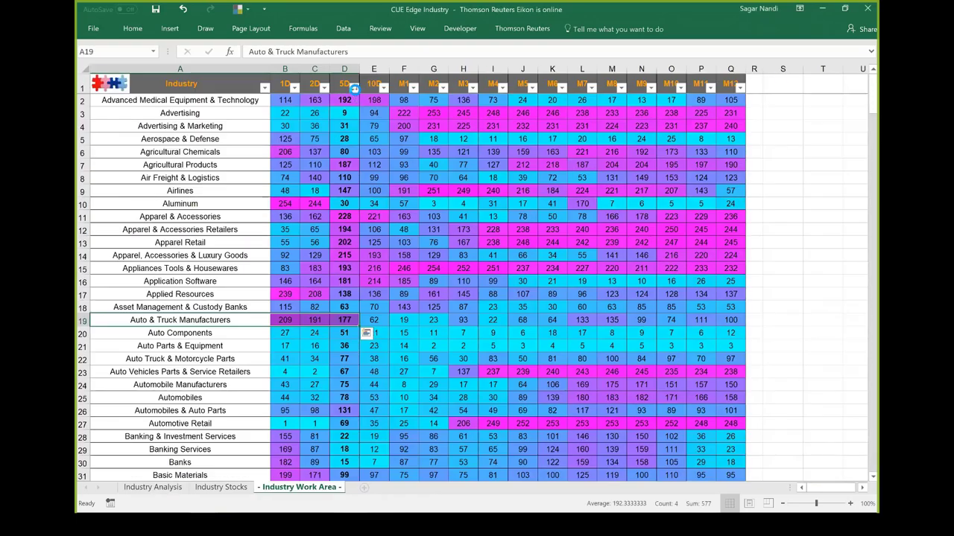
{"action": "left_click", "coordinate": [353, 87]}
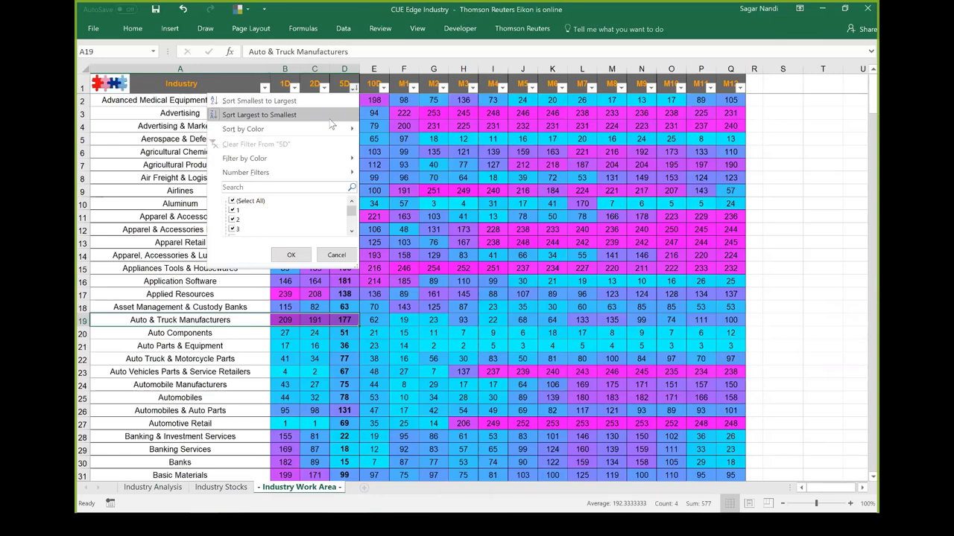
{"action": "left_click", "coordinate": [313, 100]}
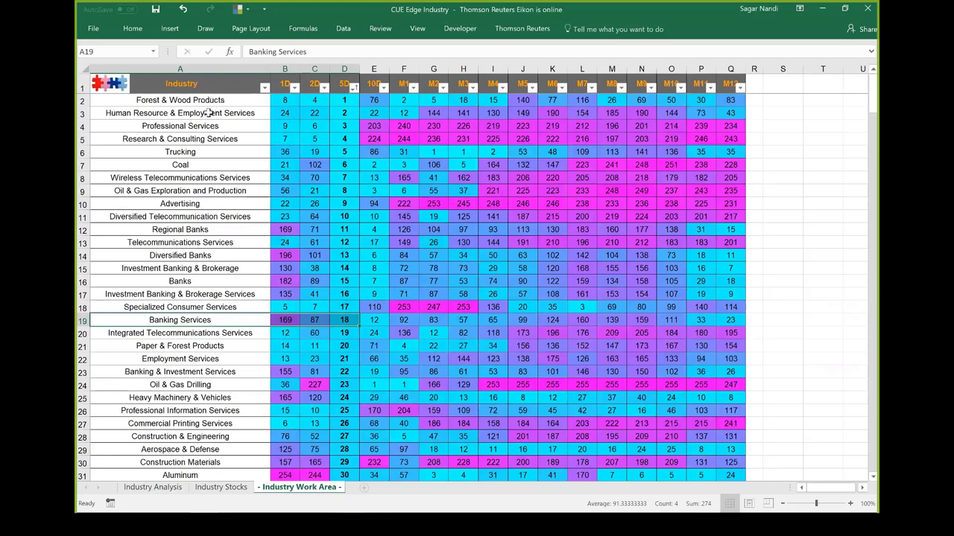
- Highlight the top twelve industries, and compare the M12 to 1D ranks of Professional Services and Research & Consulting Services
{"action": "left_click_drag", "start_coordinate": [203, 101], "coordinate": [216, 248]}
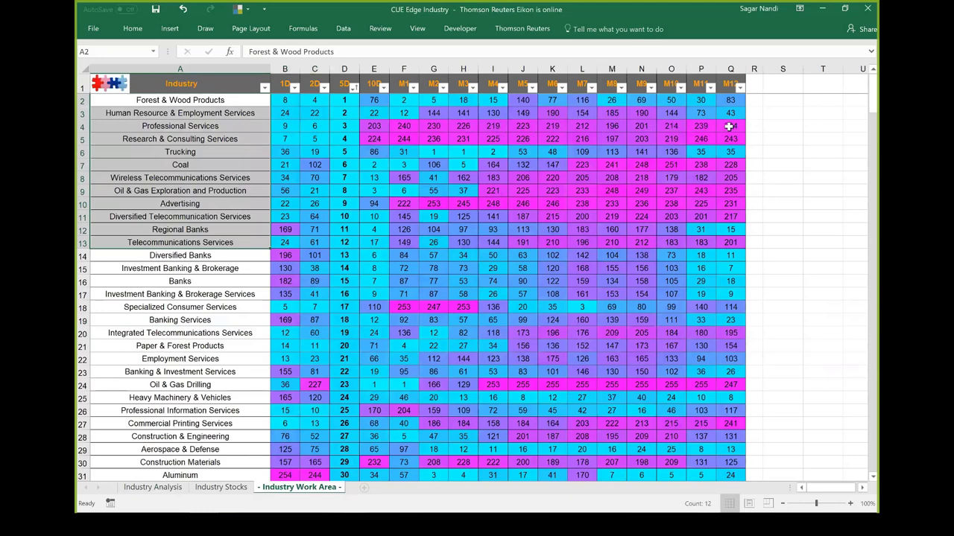
{"action": "left_click_drag", "start_coordinate": [723, 126], "coordinate": [296, 141]}
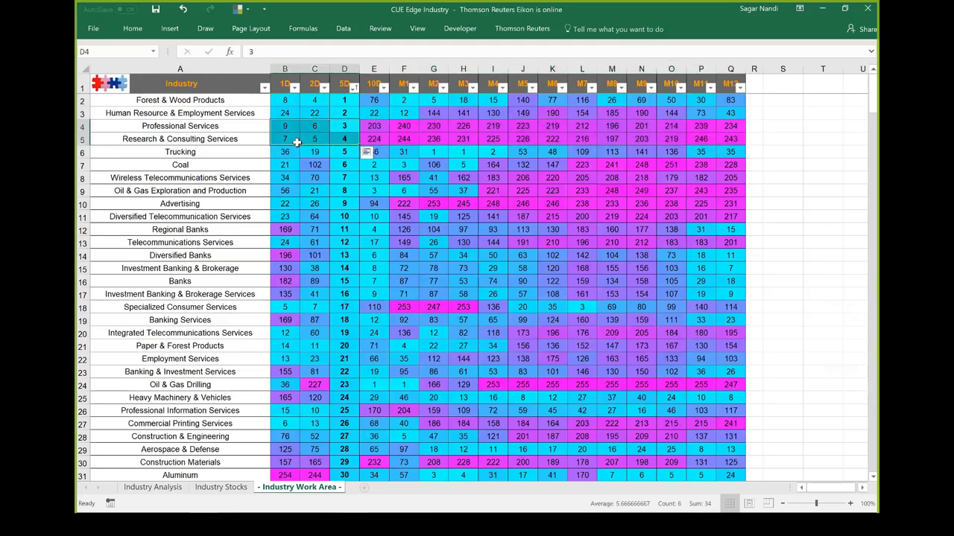
{"action": "left_click", "coordinate": [193, 127]}
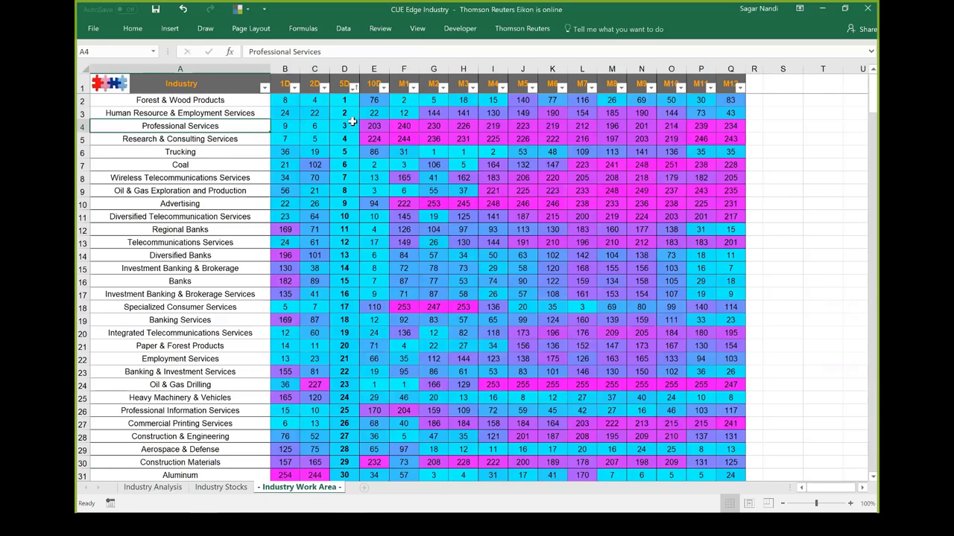
- List the stocks belonging to Research & Consulting Services in the Industry Stocks sheet and return to the Industry Work Area sheet
{"action": "left_click", "coordinate": [199, 142]}
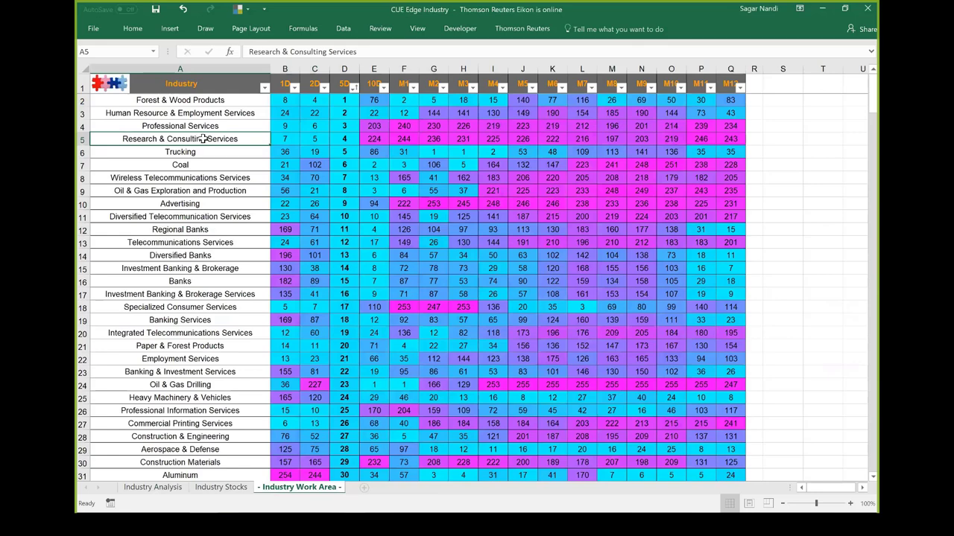
{"action": "left_click", "coordinate": [116, 89]}
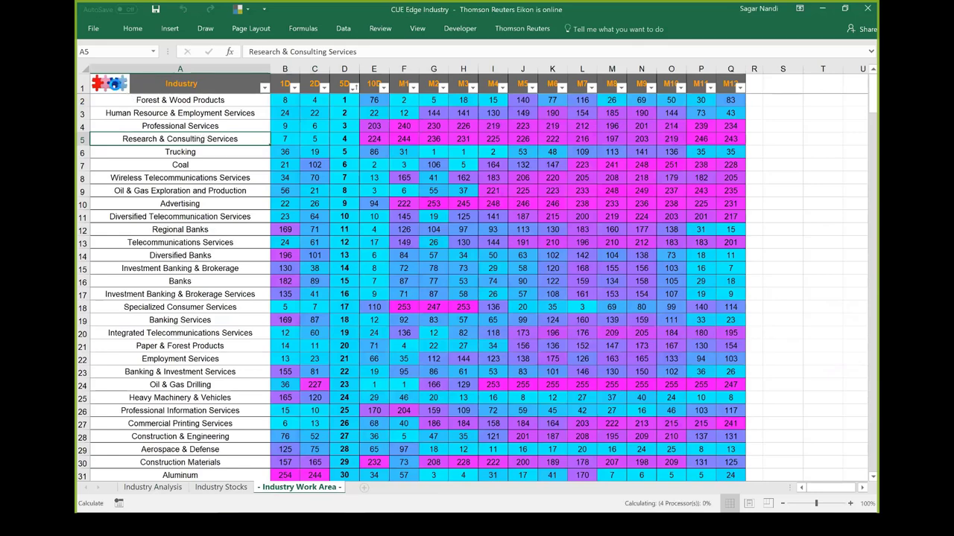
{"action": "left_click", "coordinate": [221, 487]}
{"action": "left_click", "coordinate": [241, 157]}
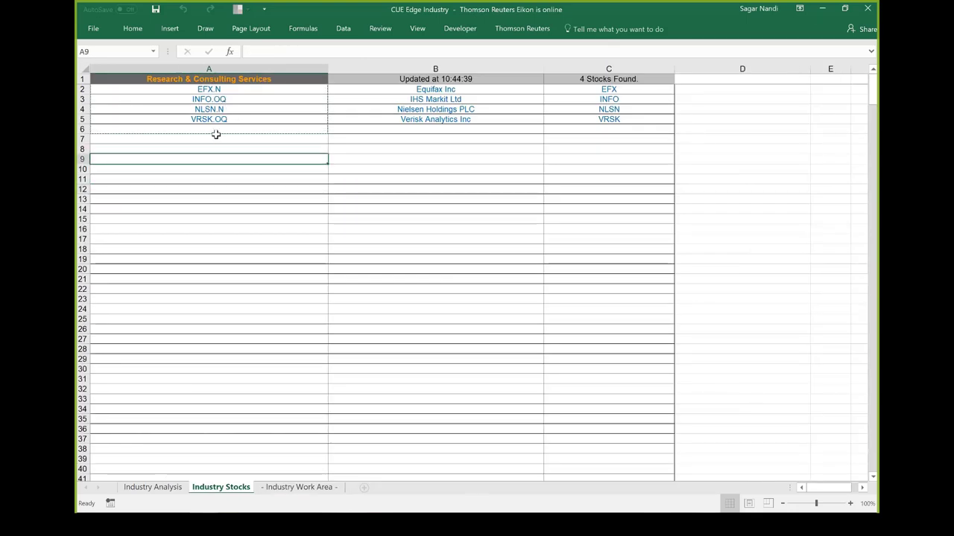
{"action": "left_click", "coordinate": [303, 488]}
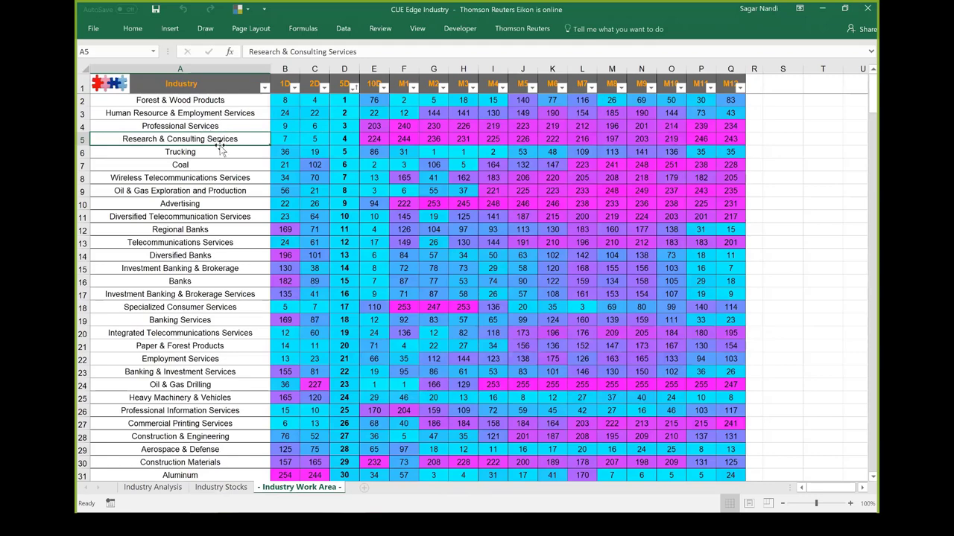
- Highlight the short-term ranks of Professional Services and Research & Consulting Services, and Trucking's ranks from 5D to M6
{"action": "left_click_drag", "start_coordinate": [207, 125], "coordinate": [337, 132]}
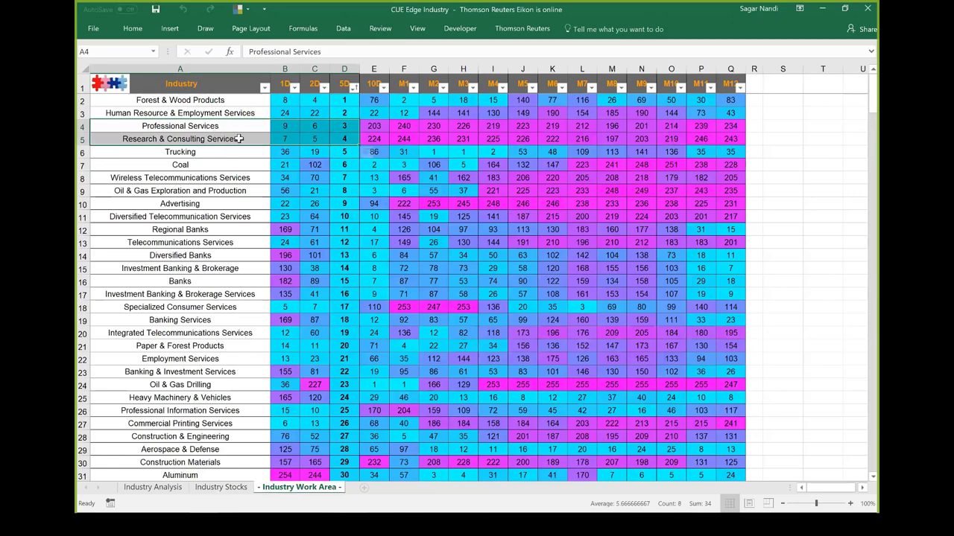
{"action": "left_click", "coordinate": [314, 216]}
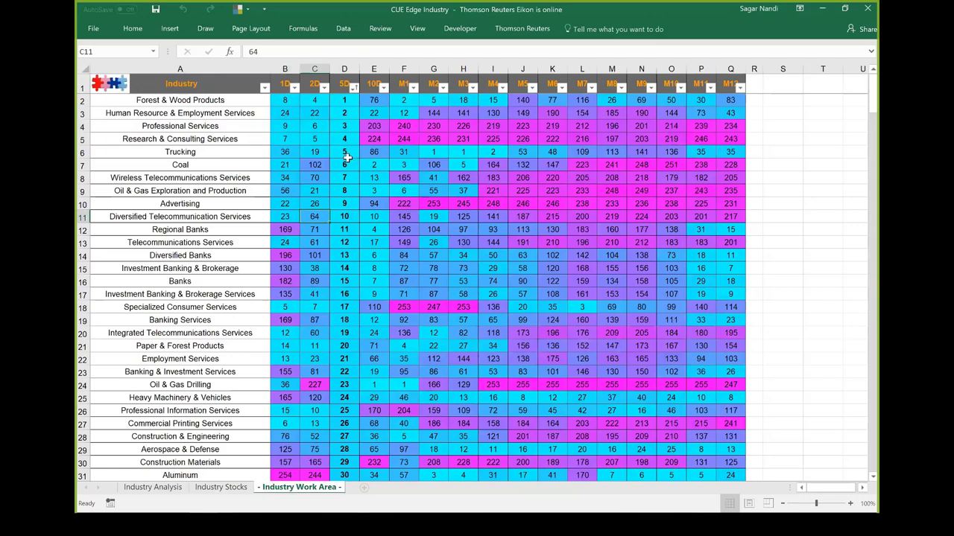
{"action": "left_click_drag", "start_coordinate": [347, 154], "coordinate": [566, 153]}
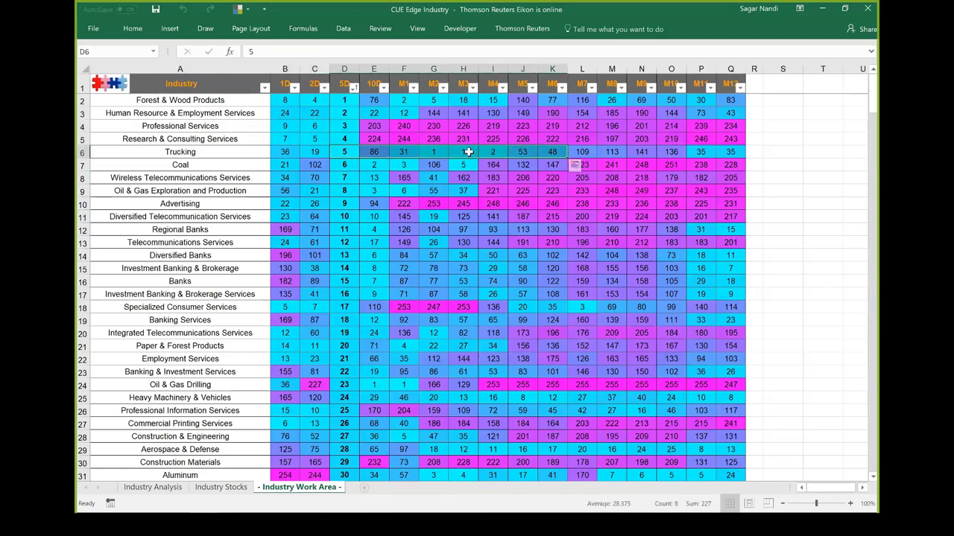
{"action": "left_click", "coordinate": [396, 243]}
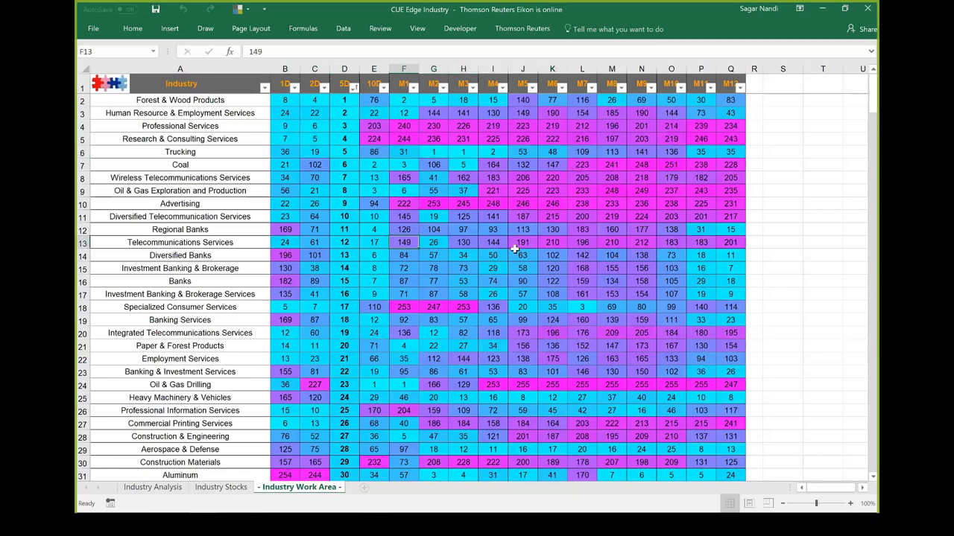
- Examine the Advertising row, comparing its M1 to M12 ranks with its 10D, 5D, 2D and 1D ranks
{"action": "left_click", "coordinate": [253, 206]}
{"action": "left_click_drag", "start_coordinate": [273, 206], "coordinate": [440, 206]}
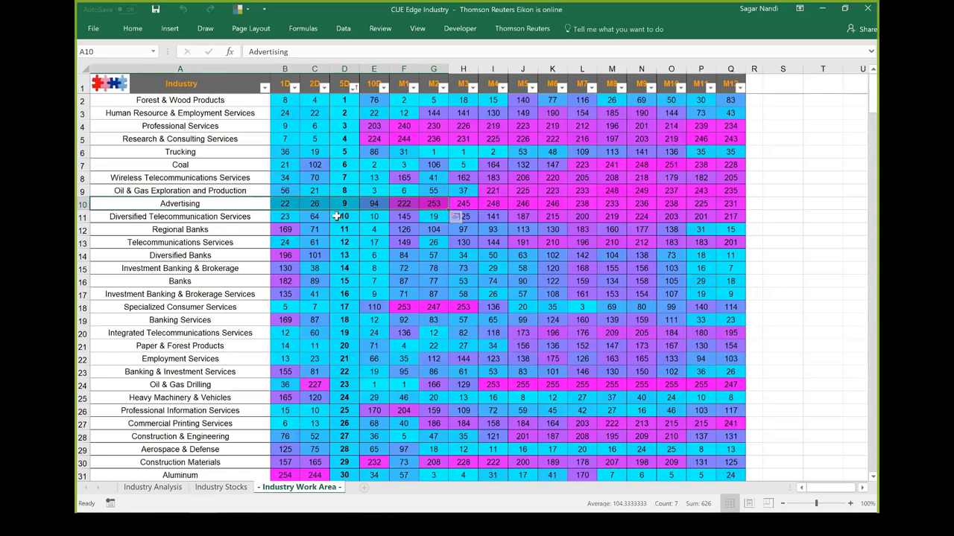
{"action": "left_click", "coordinate": [344, 205]}
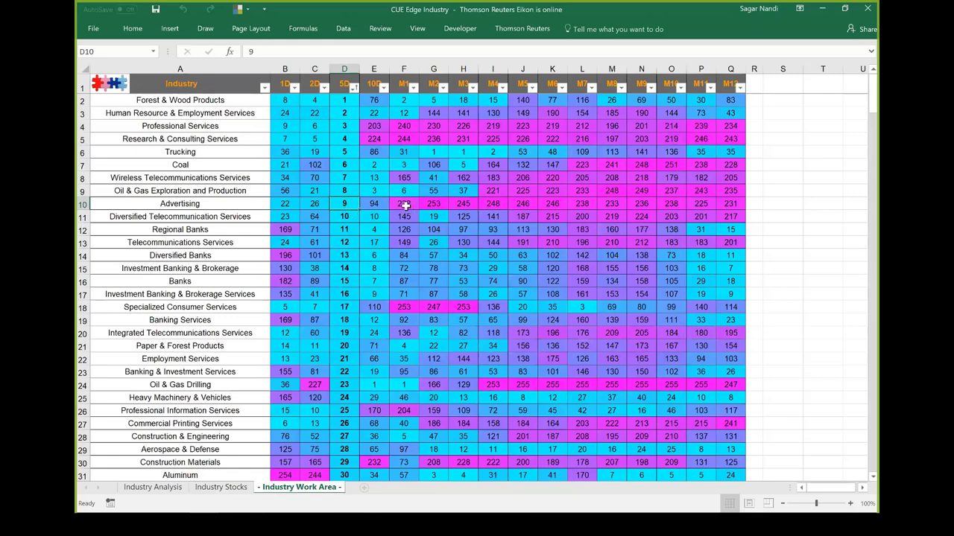
{"action": "left_click_drag", "start_coordinate": [406, 204], "coordinate": [727, 203]}
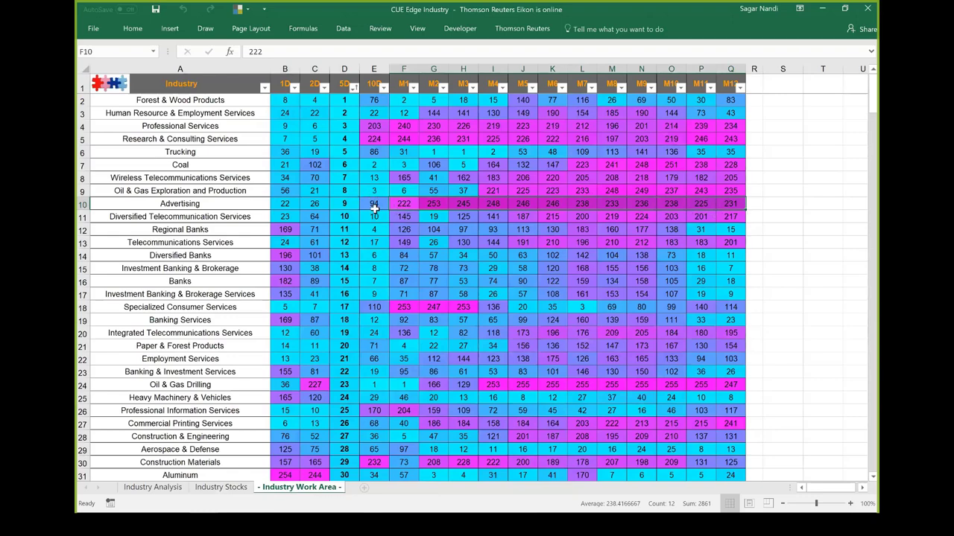
{"action": "left_click", "coordinate": [375, 205]}
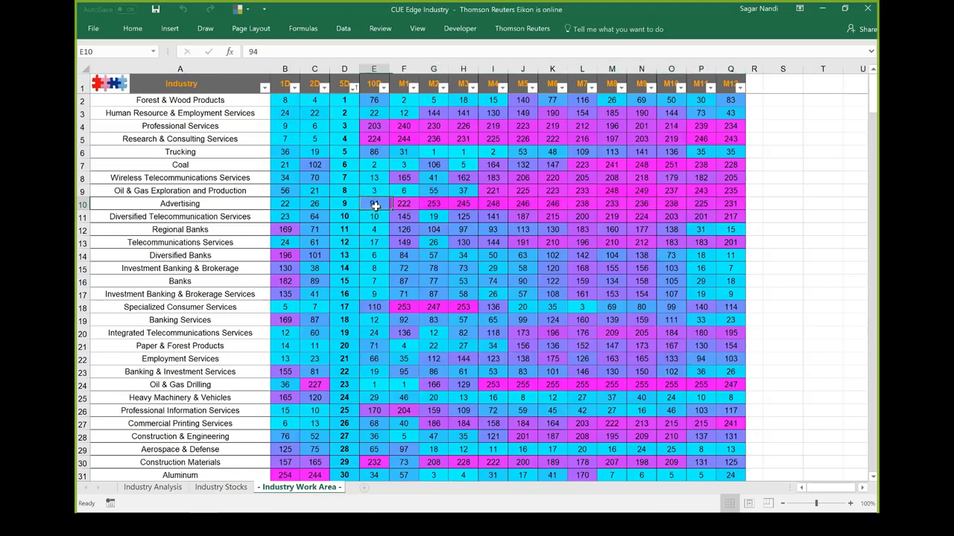
{"action": "left_click", "coordinate": [342, 205]}
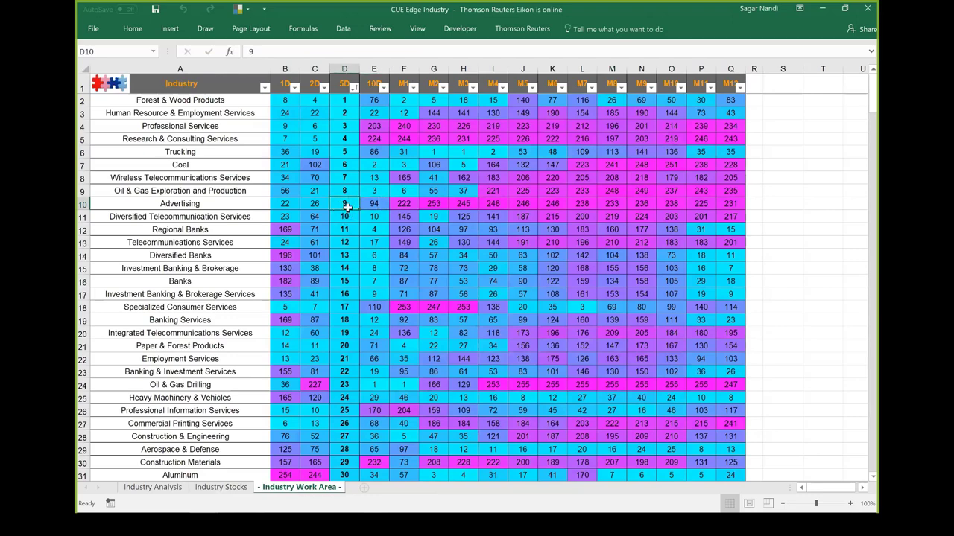
{"action": "left_click_drag", "start_coordinate": [320, 205], "coordinate": [283, 205]}
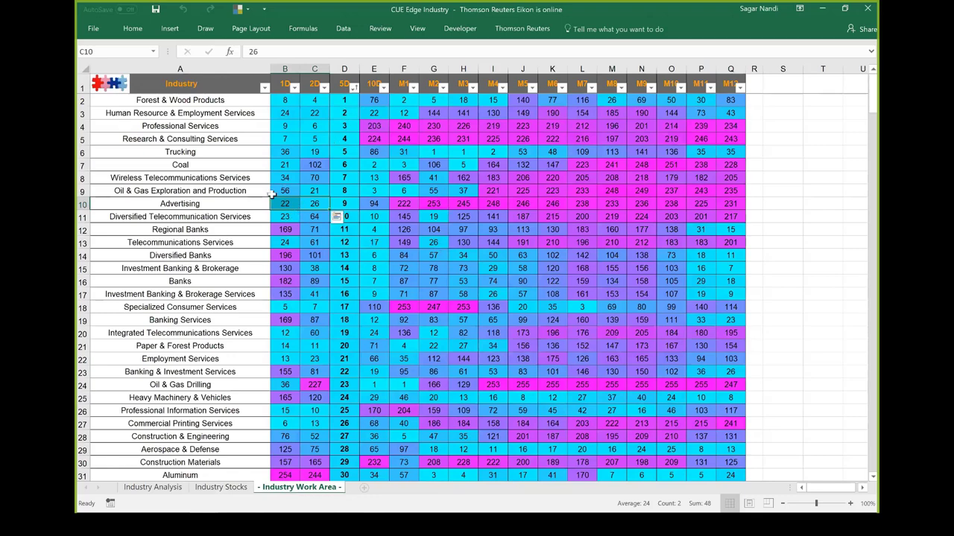
{"action": "left_click", "coordinate": [222, 205]}
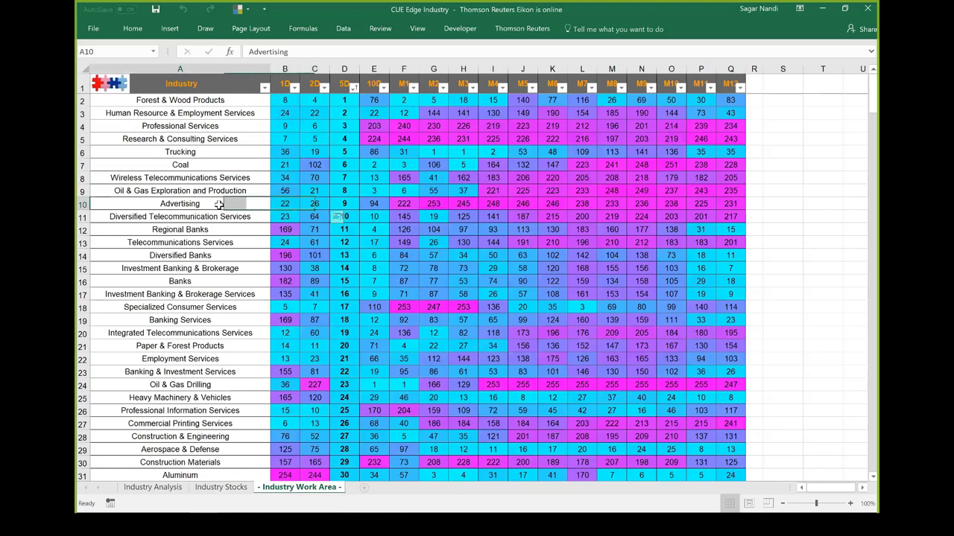
- Sort the industries by 5D from largest to smallest and highlight the worst 14 with their 5D to M12 ranks
{"action": "left_click", "coordinate": [353, 88]}
{"action": "key", "text": "Escape"}
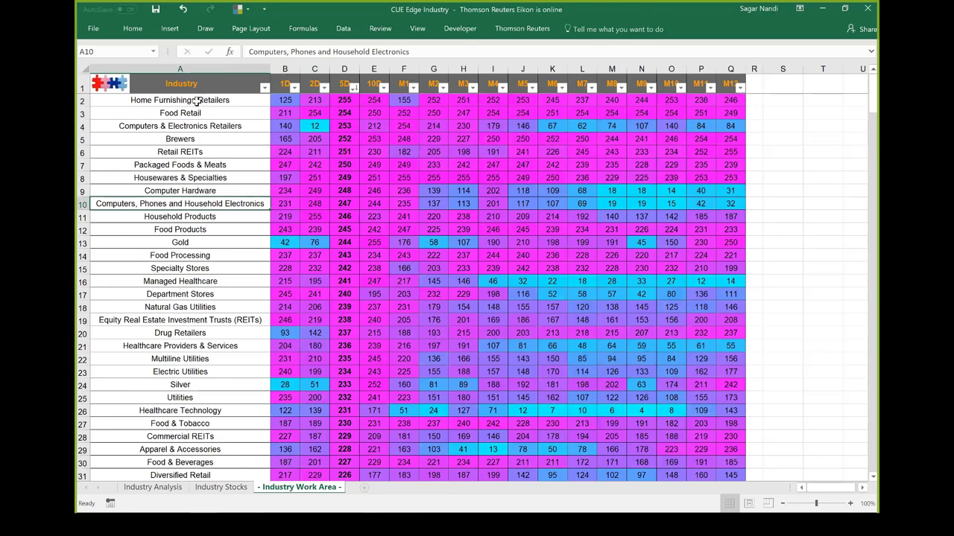
{"action": "left_click_drag", "start_coordinate": [197, 99], "coordinate": [187, 268]}
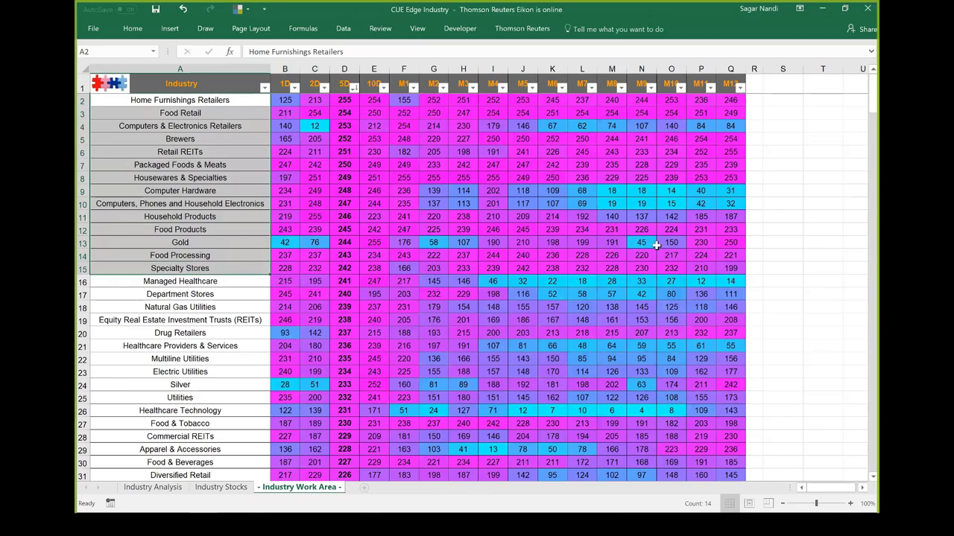
{"action": "left_click_drag", "start_coordinate": [731, 269], "coordinate": [346, 102]}
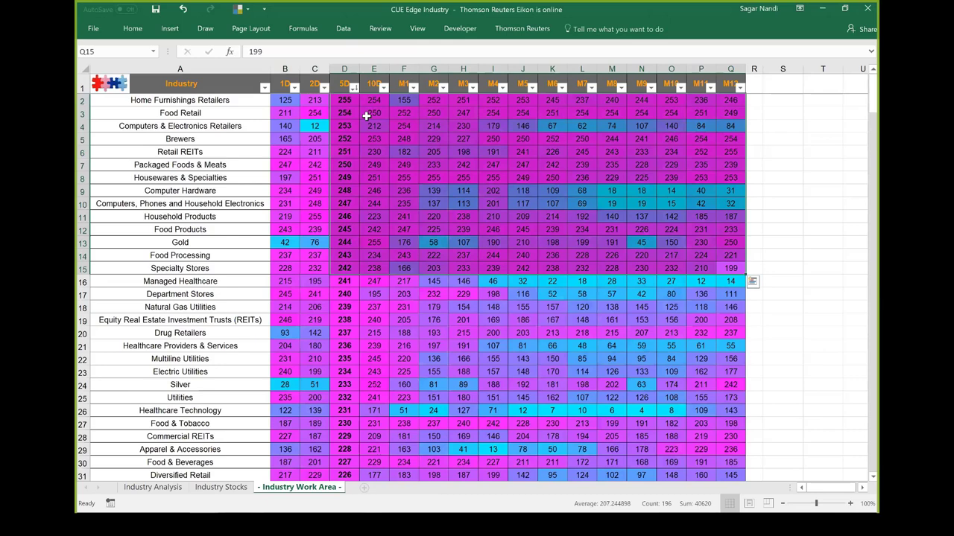
{"action": "left_click", "coordinate": [380, 242]}
- Find Industrial REITs further down the worst-ranked industries and highlight its ranks from M1 to 1D
{"action": "scroll", "coordinate": [483, 234], "scroll_direction": "down", "scroll_amount": 5}
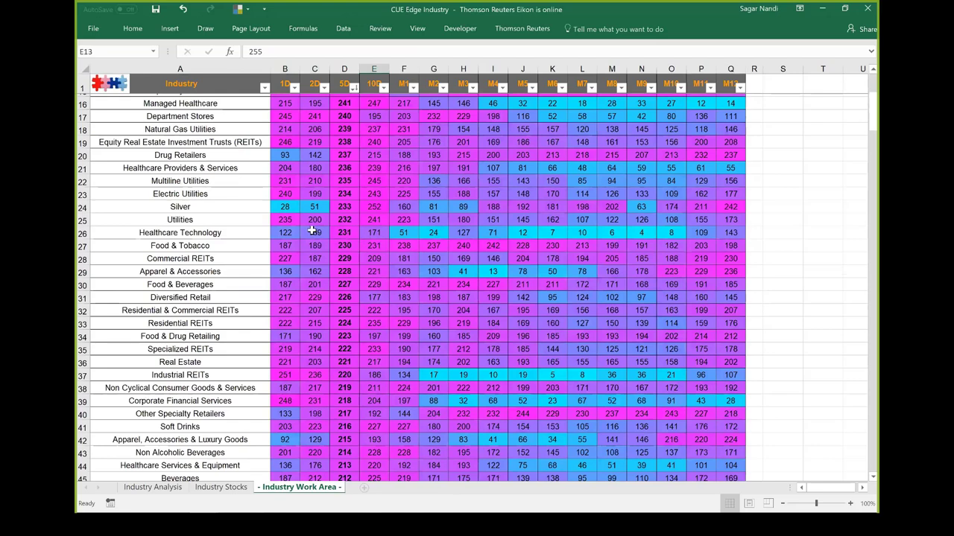
{"action": "scroll", "coordinate": [345, 233], "scroll_direction": "down", "scroll_amount": 3}
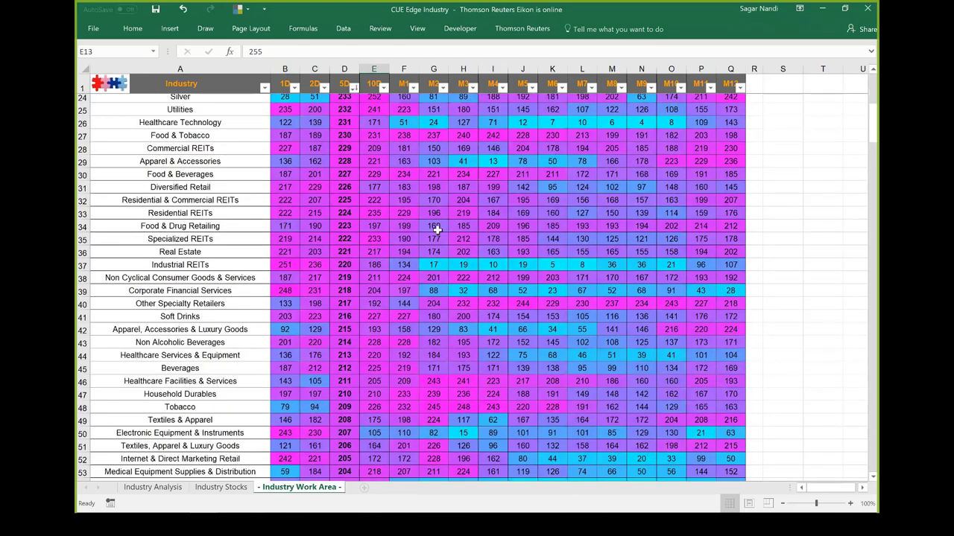
{"action": "scroll", "coordinate": [674, 228], "scroll_direction": "down", "scroll_amount": 1}
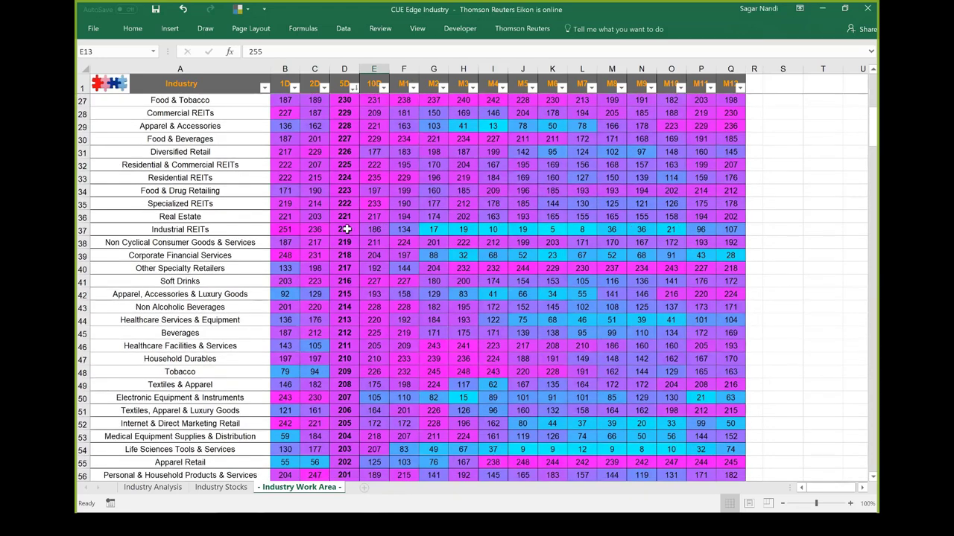
{"action": "left_click_drag", "start_coordinate": [404, 230], "coordinate": [285, 229]}
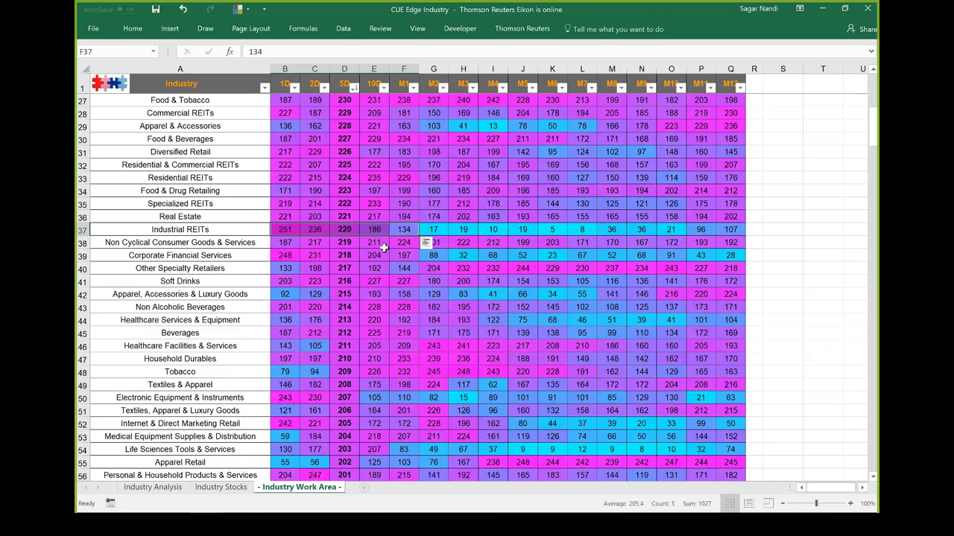
- Review the worst-ranked industries by 5D from the start of the list down past Industrial REITs
{"action": "scroll", "coordinate": [383, 248], "scroll_direction": "up", "scroll_amount": 5}
{"action": "scroll", "coordinate": [384, 248], "scroll_direction": "up", "scroll_amount": 3}
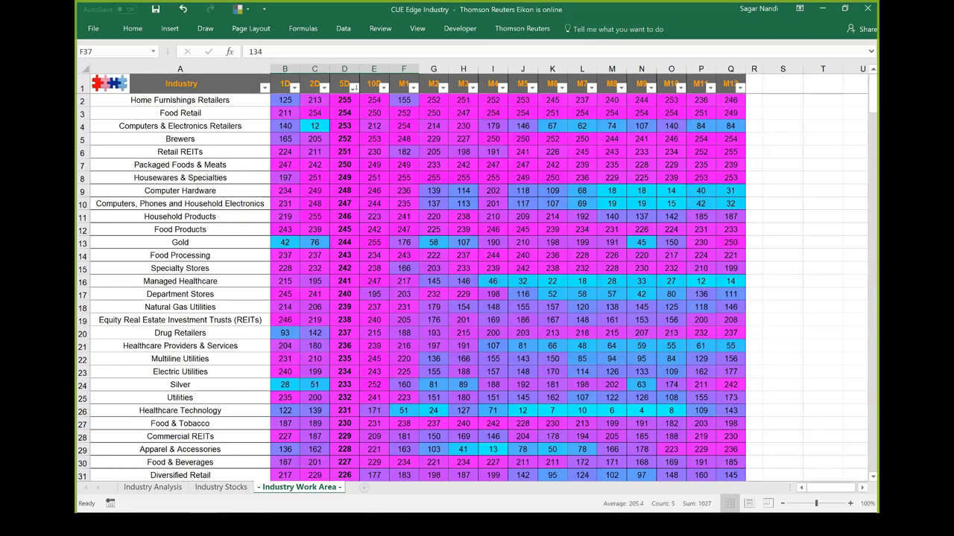
{"action": "scroll", "coordinate": [477, 287], "scroll_direction": "down", "scroll_amount": 8}
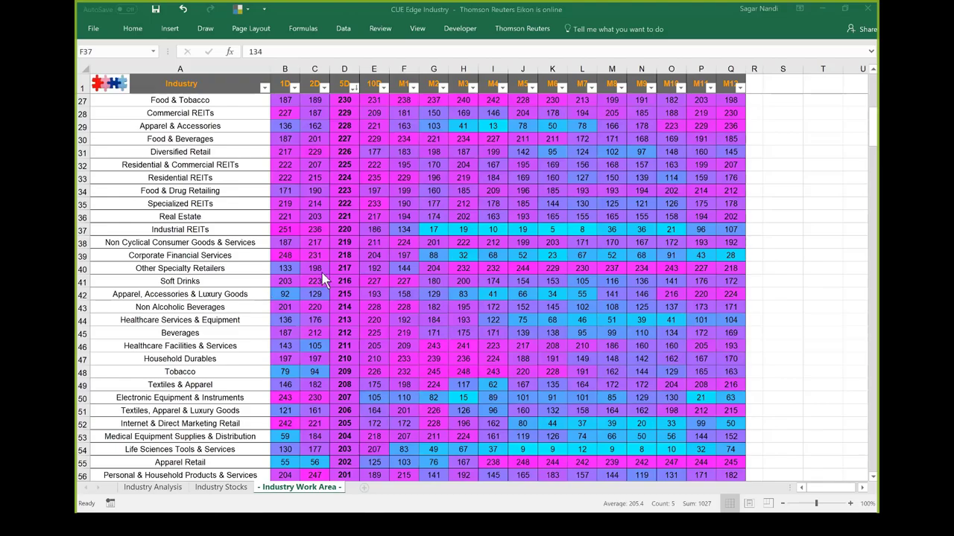
- Switch to TradeStation and mark the HRB weekly chart's August–September drop and its horizontal support at about 25
{"action": "key", "text": "alt+Tab"}
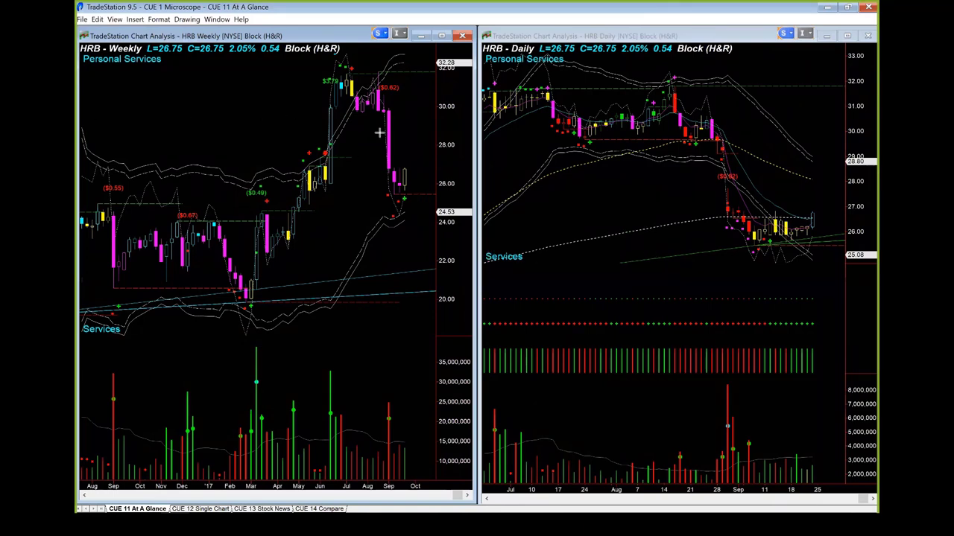
{"action": "left_click_drag", "start_coordinate": [371, 120], "coordinate": [378, 180]}
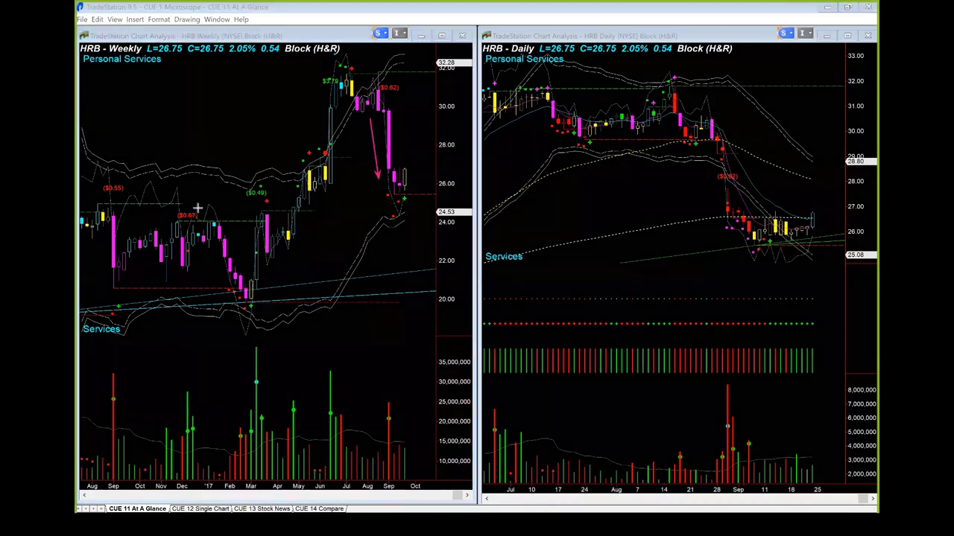
{"action": "left_click_drag", "start_coordinate": [186, 202], "coordinate": [435, 201]}
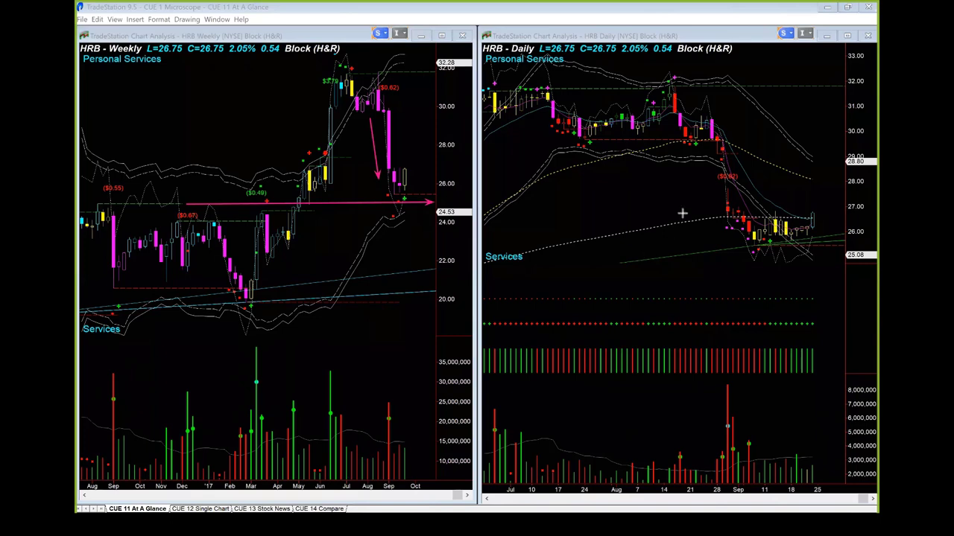
- Mark the late-August decline, the September lows and the volume spike on the HRB daily chart with arrows
{"action": "left_click_drag", "start_coordinate": [692, 153], "coordinate": [719, 237]}
{"action": "left_click_drag", "start_coordinate": [711, 159], "coordinate": [746, 241]}
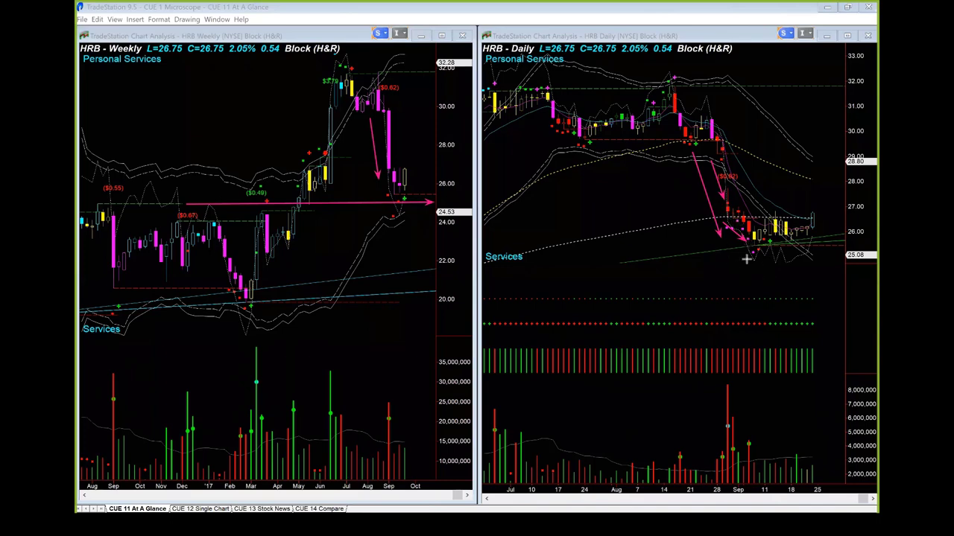
{"action": "left_click_drag", "start_coordinate": [736, 272], "coordinate": [749, 257]}
{"action": "left_click_drag", "start_coordinate": [782, 273], "coordinate": [774, 253]}
{"action": "left_click_drag", "start_coordinate": [695, 278], "coordinate": [725, 381]}
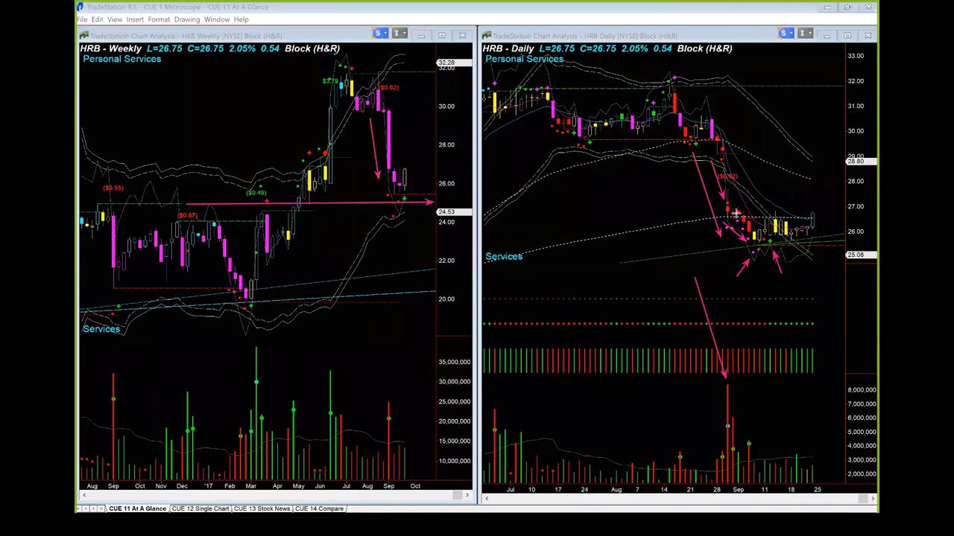
- Mark the September sideways range on the HRB daily chart and the matching support level on the weekly chart
{"action": "left_click_drag", "start_coordinate": [736, 225], "coordinate": [792, 225]}
{"action": "left_click_drag", "start_coordinate": [337, 193], "coordinate": [428, 192]}
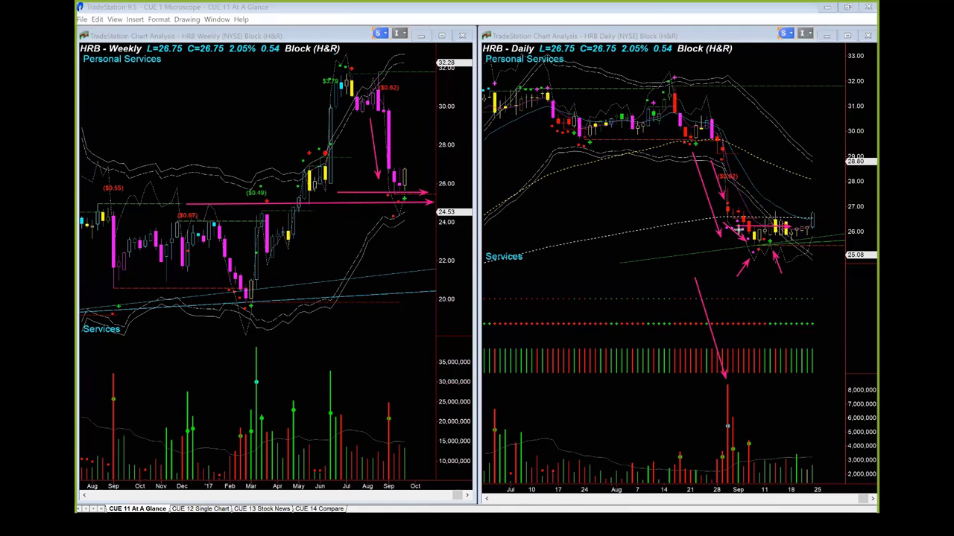
{"action": "left_click_drag", "start_coordinate": [739, 229], "coordinate": [805, 231]}
- Point arrows at the latest bars of the HRB daily chart and at the last bar of the weekly chart
{"action": "left_click_drag", "start_coordinate": [860, 274], "coordinate": [824, 235]}
{"action": "left_click_drag", "start_coordinate": [858, 191], "coordinate": [823, 216]}
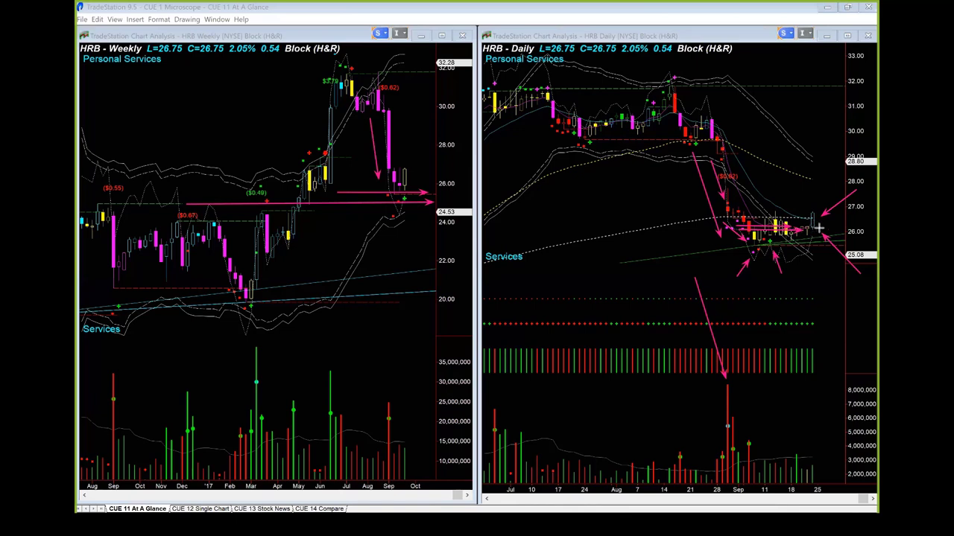
{"action": "left_click_drag", "start_coordinate": [822, 274], "coordinate": [814, 292]}
{"action": "left_click_drag", "start_coordinate": [825, 195], "coordinate": [814, 213]}
{"action": "left_click_drag", "start_coordinate": [452, 157], "coordinate": [409, 181]}
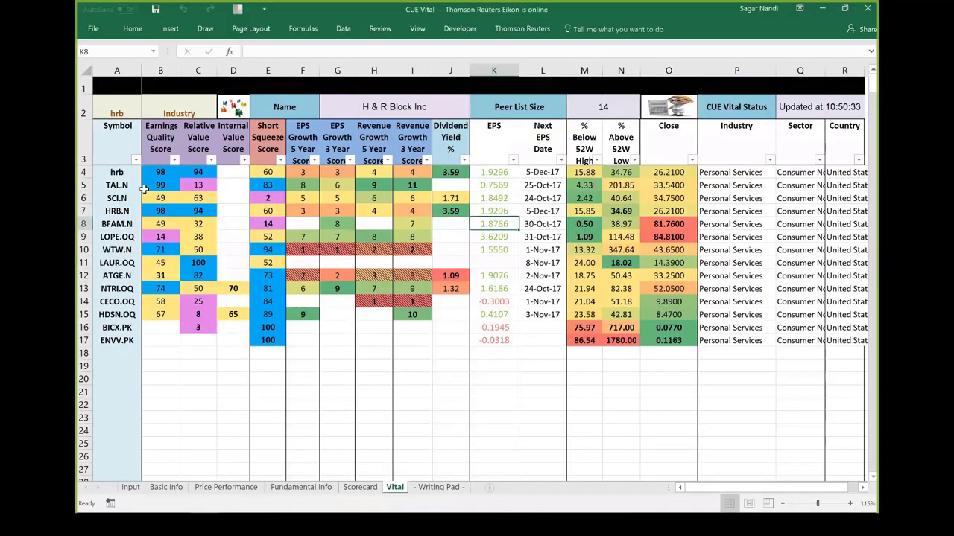
- In CUE Vital, examine HRB's earnings quality and relative value scores, and compare its dividend yield with its listed peers
{"action": "left_click_drag", "start_coordinate": [158, 172], "coordinate": [207, 173]}
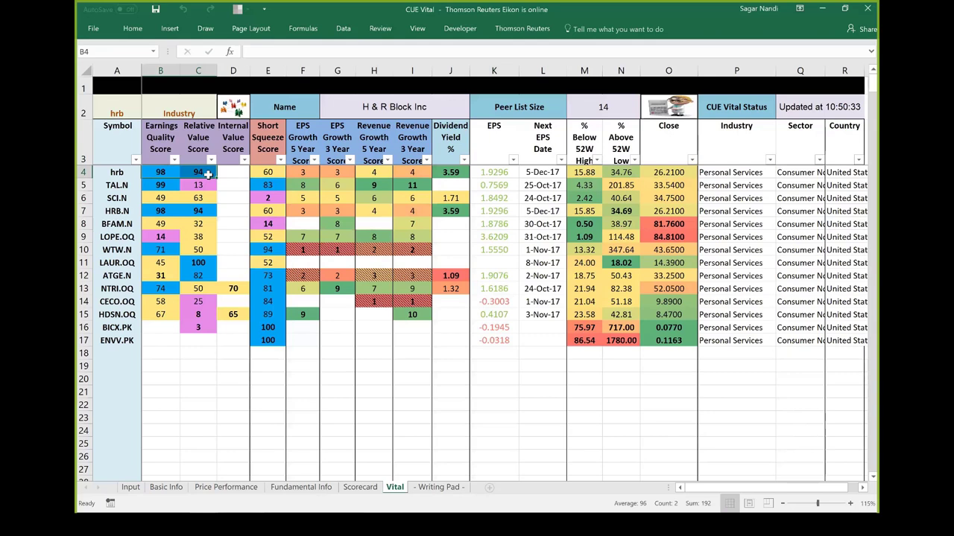
{"action": "left_click", "coordinate": [450, 172]}
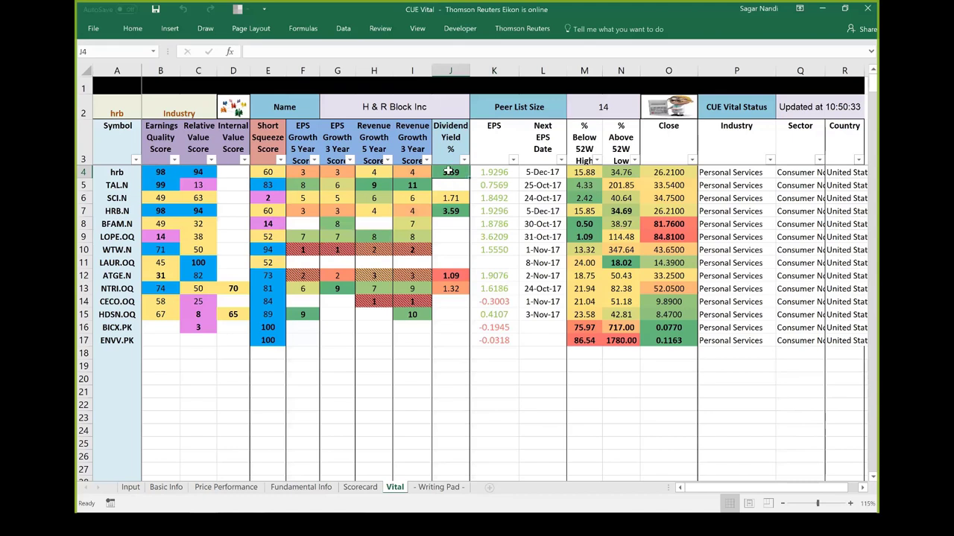
{"action": "left_click_drag", "start_coordinate": [448, 172], "coordinate": [447, 371]}
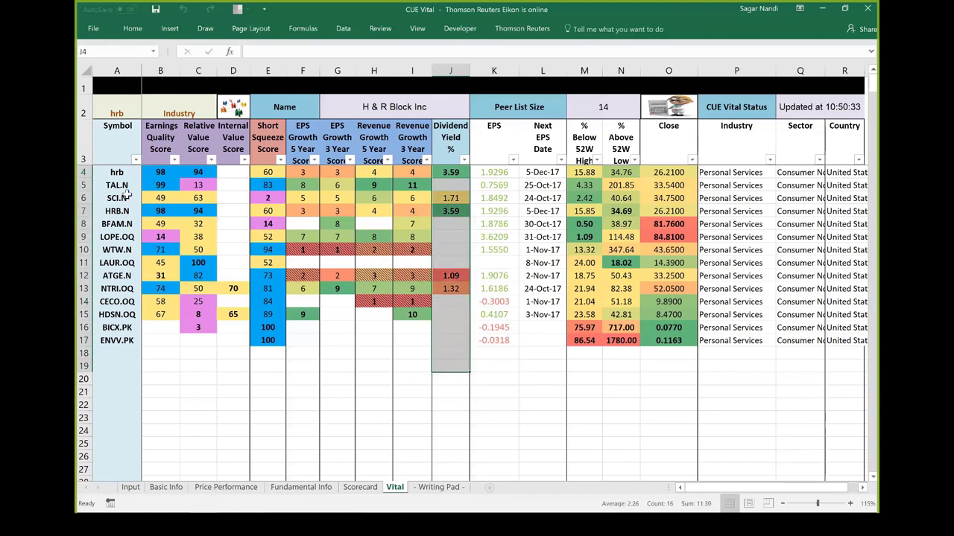
{"action": "left_click_drag", "start_coordinate": [117, 172], "coordinate": [140, 372]}
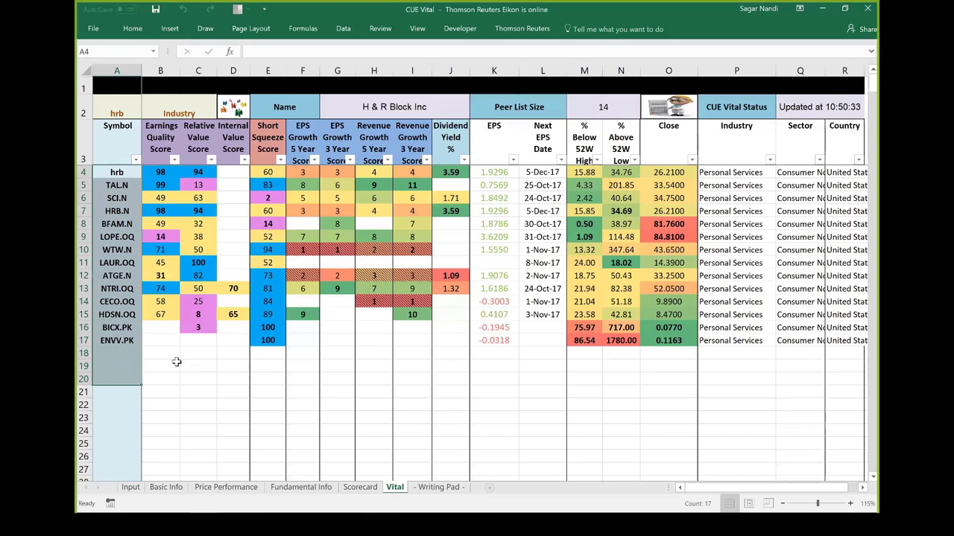
{"action": "left_click", "coordinate": [175, 365]}
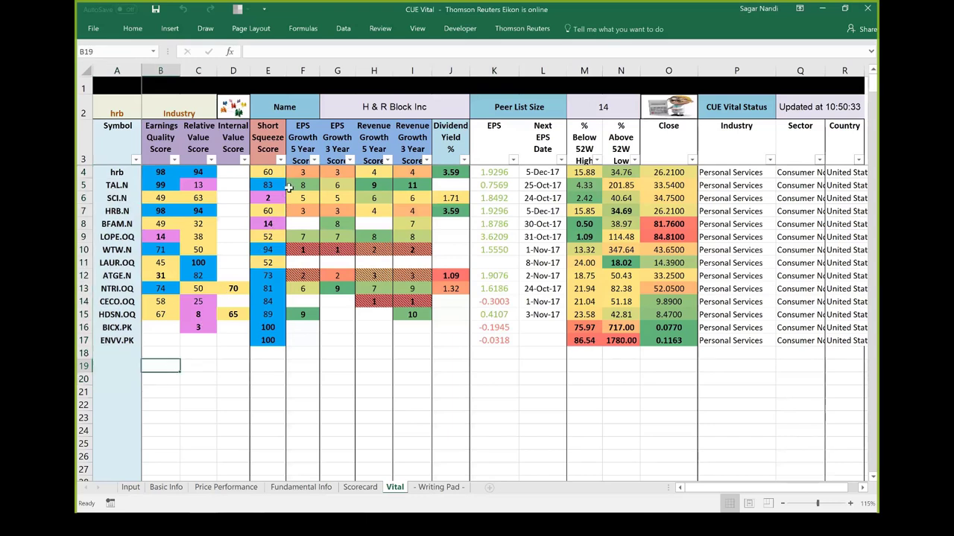
- Compare HRB's EPS and revenue growth scores with its relative value score
{"action": "left_click", "coordinate": [302, 172]}
{"action": "left_click_drag", "start_coordinate": [336, 173], "coordinate": [406, 173]}
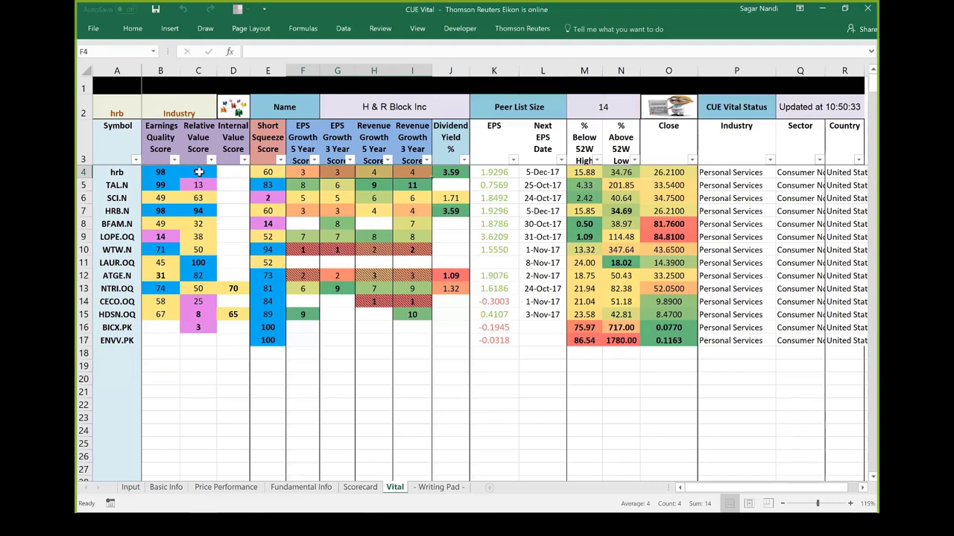
{"action": "left_click", "coordinate": [199, 173]}
{"action": "left_click_drag", "start_coordinate": [302, 173], "coordinate": [408, 172]}
- Check the relative value scores of LAUR.OQ and ATGE.N, and highlight ATGE.N's EPS and revenue growth scores
{"action": "left_click", "coordinate": [197, 263]}
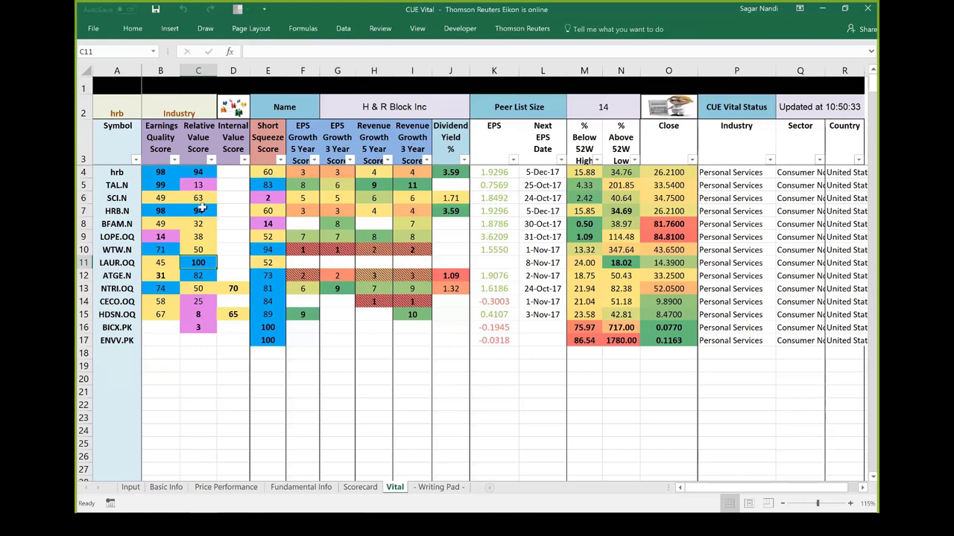
{"action": "left_click", "coordinate": [201, 275]}
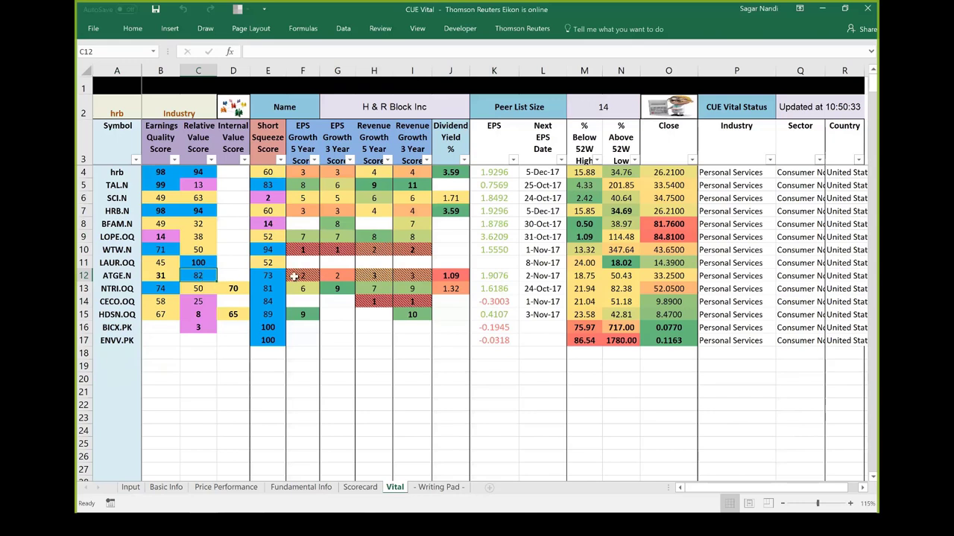
{"action": "left_click_drag", "start_coordinate": [292, 276], "coordinate": [418, 277]}
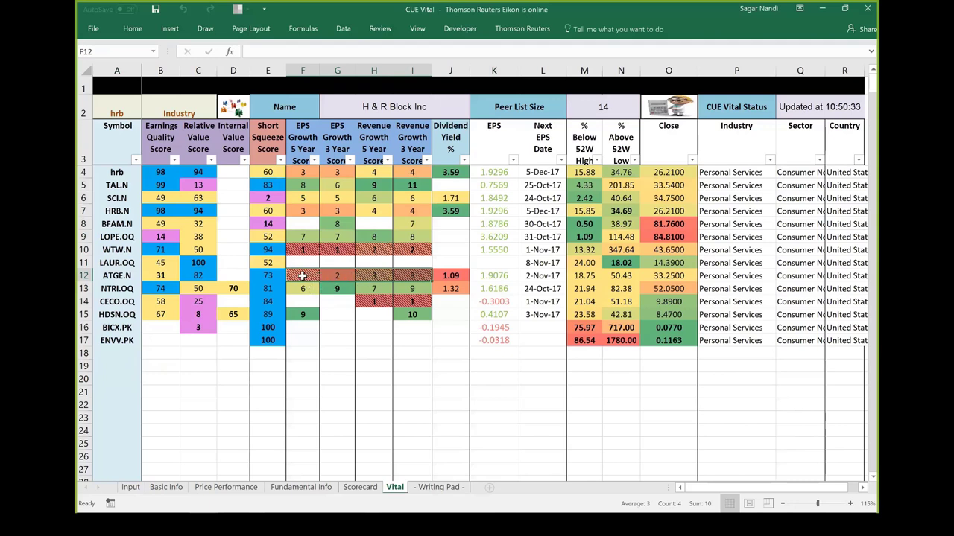
{"action": "left_click", "coordinate": [302, 276]}
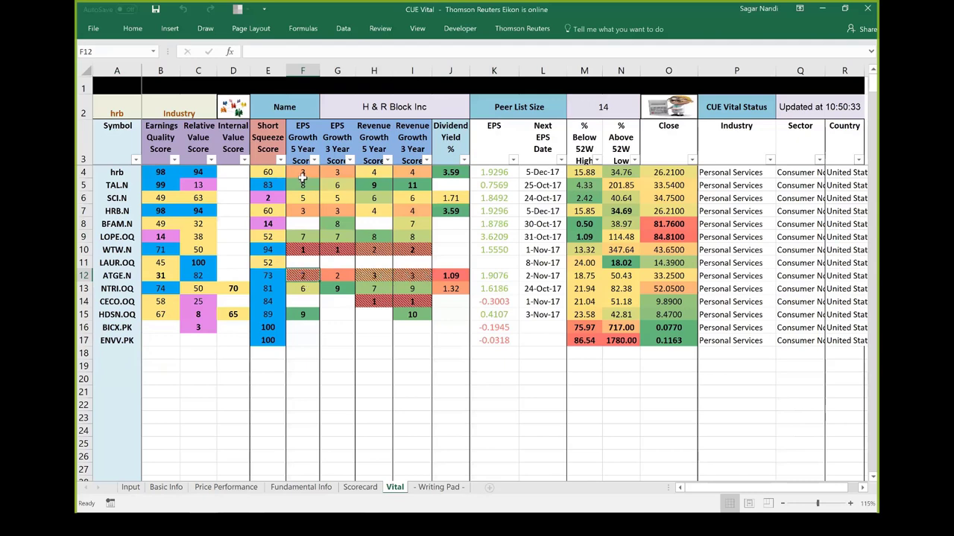
- Highlight HRB's four growth scores again, followed by the full list of peer symbols
{"action": "left_click_drag", "start_coordinate": [302, 173], "coordinate": [412, 173]}
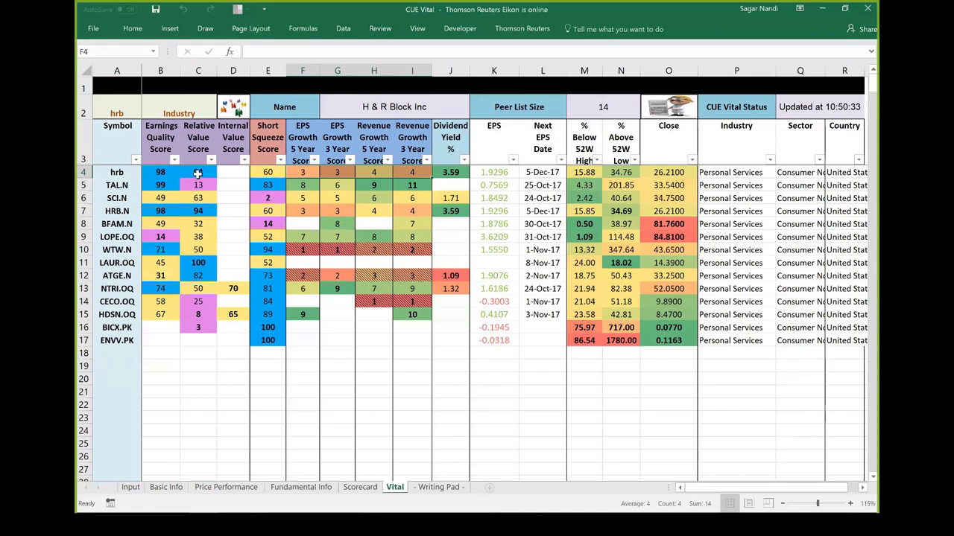
{"action": "left_click_drag", "start_coordinate": [112, 177], "coordinate": [108, 366]}
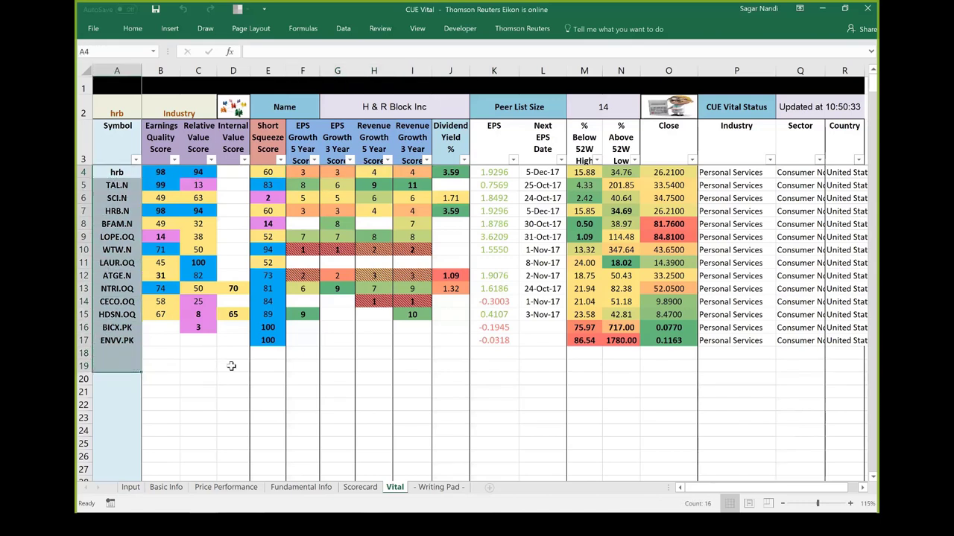
{"action": "left_click", "coordinate": [267, 378]}
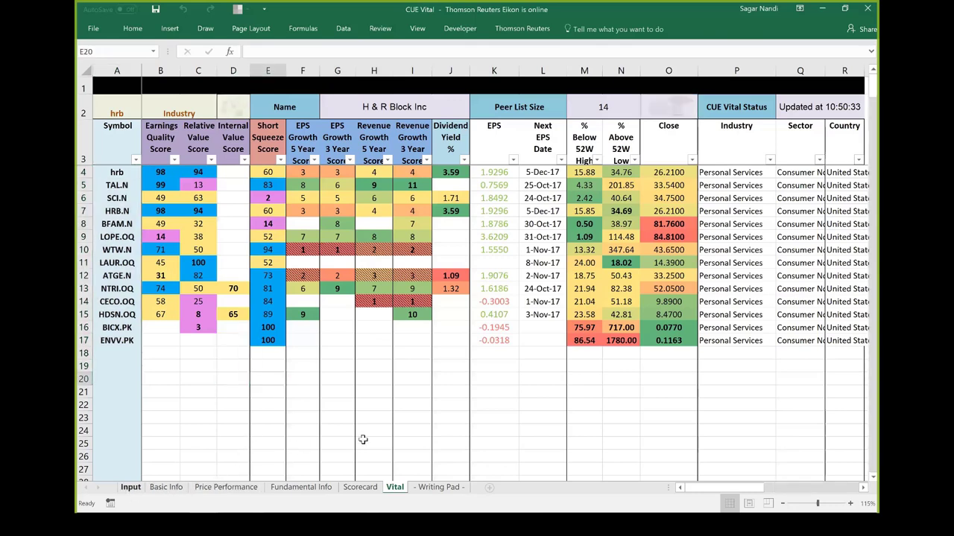
- Return to the Input sheet and check the root stock hrb and its Personal Services industry
{"action": "key", "text": "ctrl+Page_Up"}
{"action": "key", "text": "ctrl+Page_Up"}
{"action": "key", "text": "ctrl+Page_Up"}
{"action": "key", "text": "ctrl+Page_Up"}
{"action": "key", "text": "ctrl+Page_Up"}
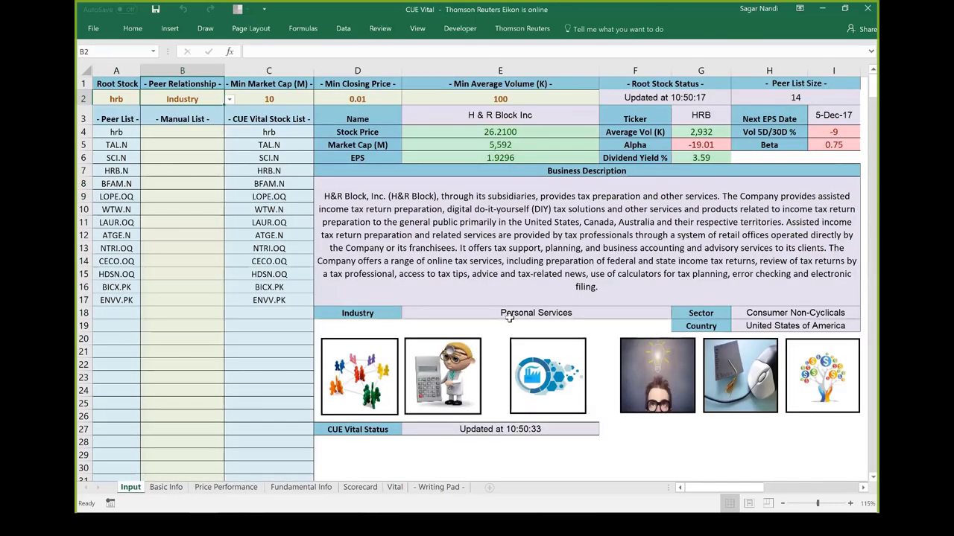
{"action": "left_click", "coordinate": [116, 99]}
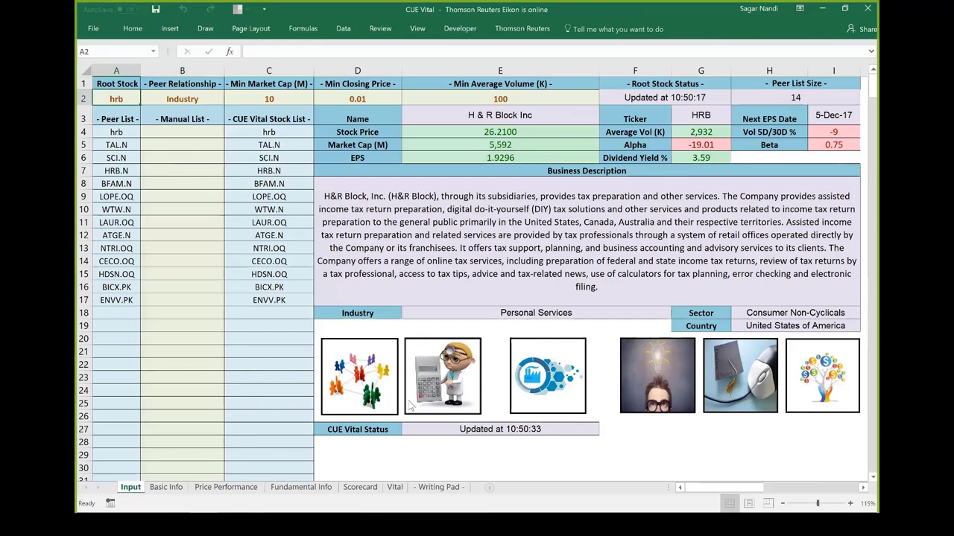
{"action": "left_click", "coordinate": [526, 315]}
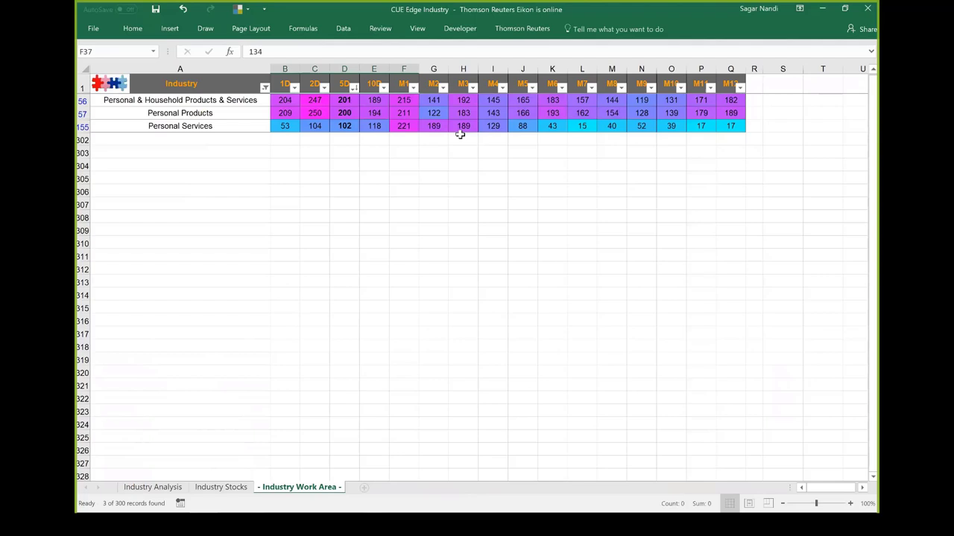
- In the CUE Edge Industry workbook, filter the industries for Personal and highlight Personal Services' longer-term ranks through M12 and its 10D to 2D ranks
{"action": "left_click", "coordinate": [533, 128]}
{"action": "left_click_drag", "start_coordinate": [536, 127], "coordinate": [722, 134]}
{"action": "left_click_drag", "start_coordinate": [492, 128], "coordinate": [315, 127]}
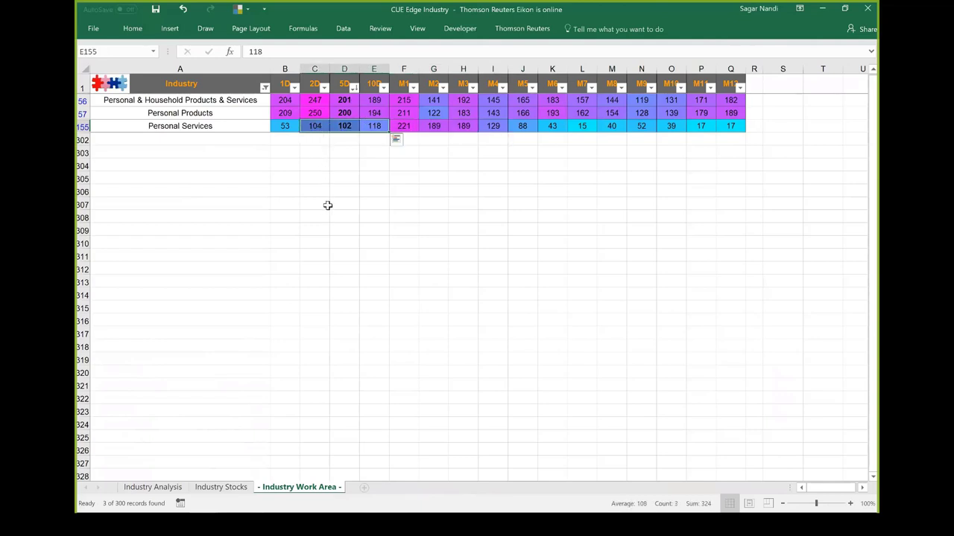
{"action": "left_click", "coordinate": [328, 205]}
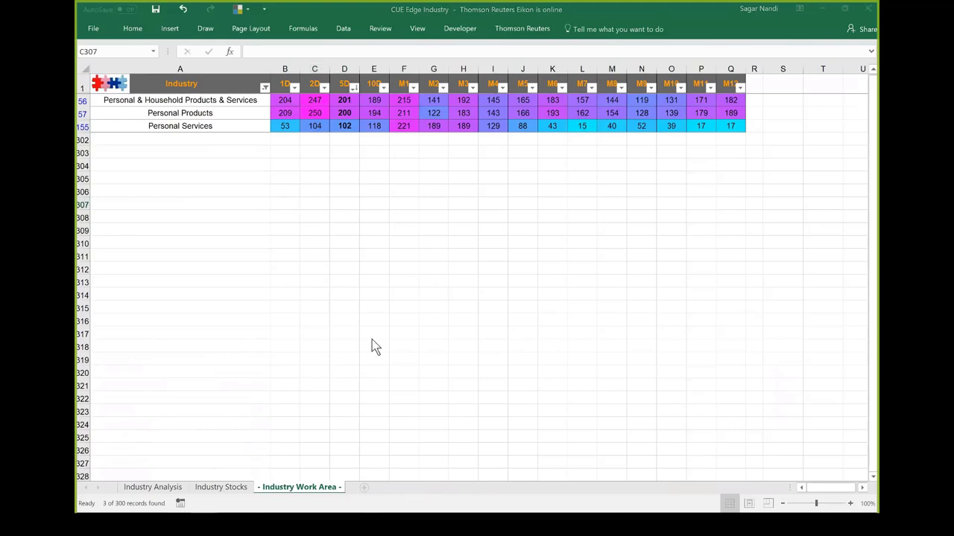
- Switch back to TradeStation and activate the HRB daily chart
{"action": "key", "text": "alt+Tab"}
{"action": "left_click", "coordinate": [568, 222]}
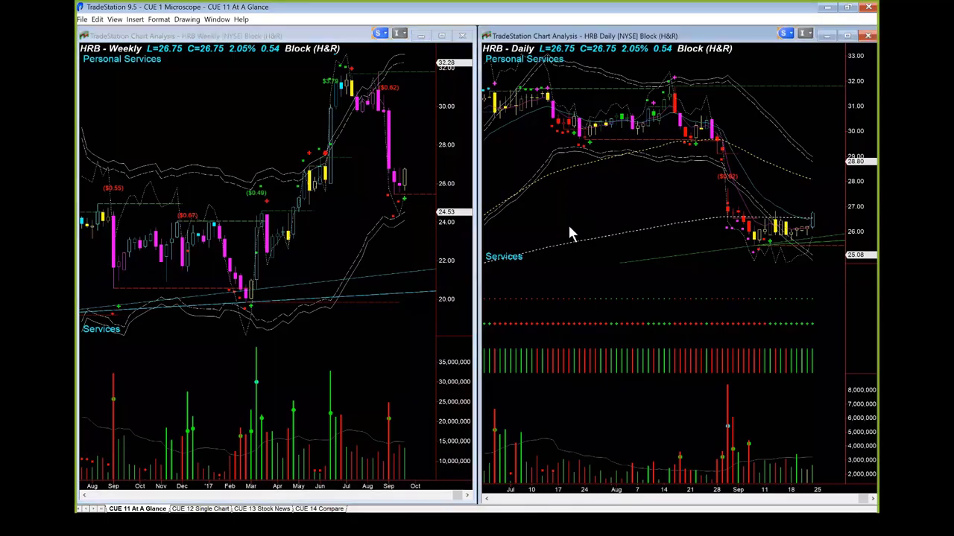